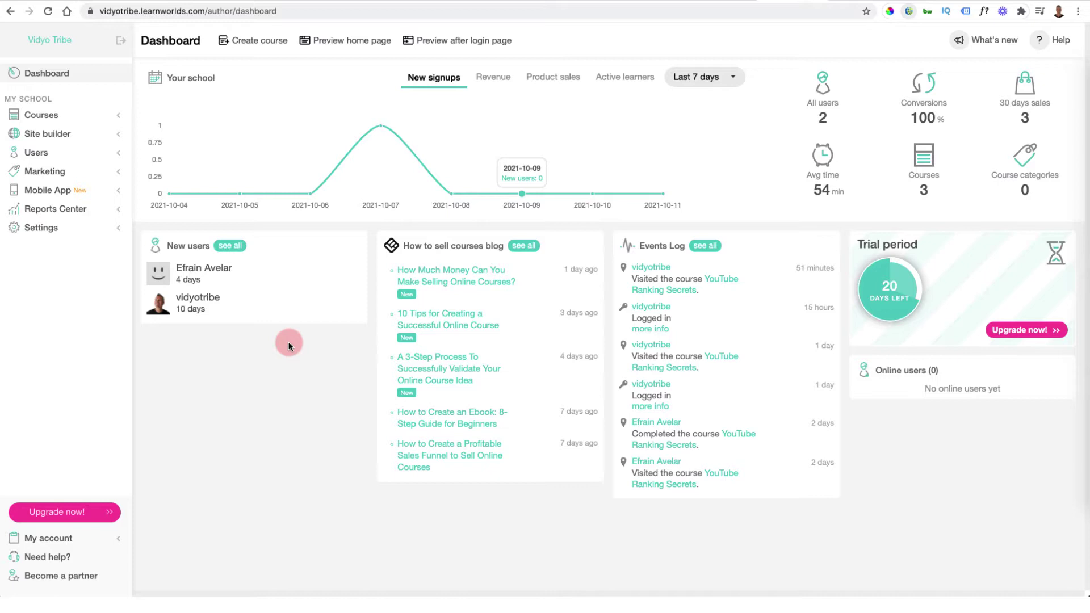
- Look over the school's site flavors, then open the school site's Home page in the page editor
left_click(56, 139)
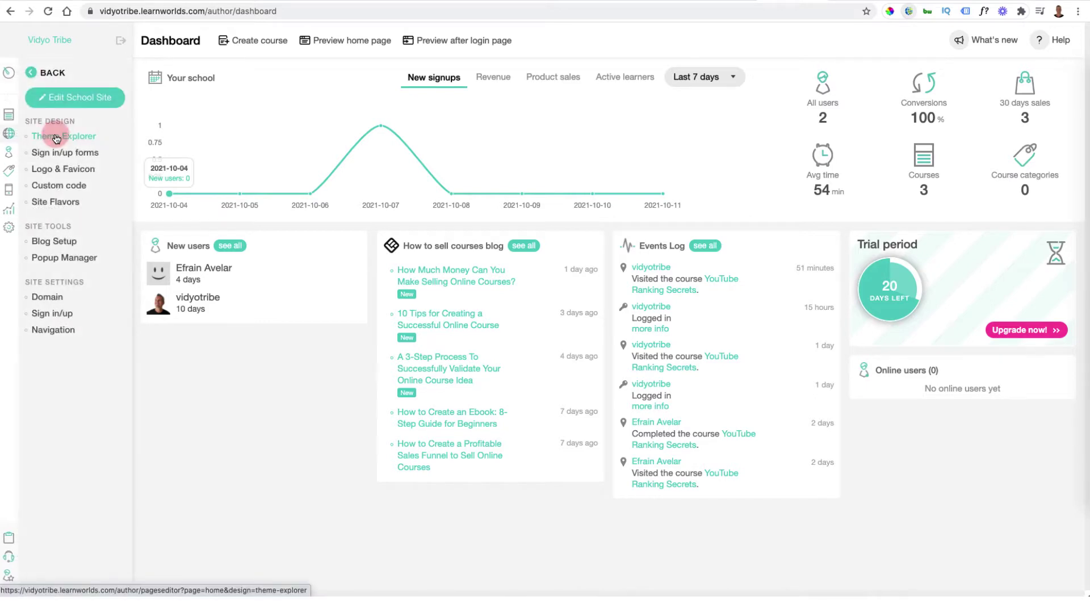
left_click(53, 204)
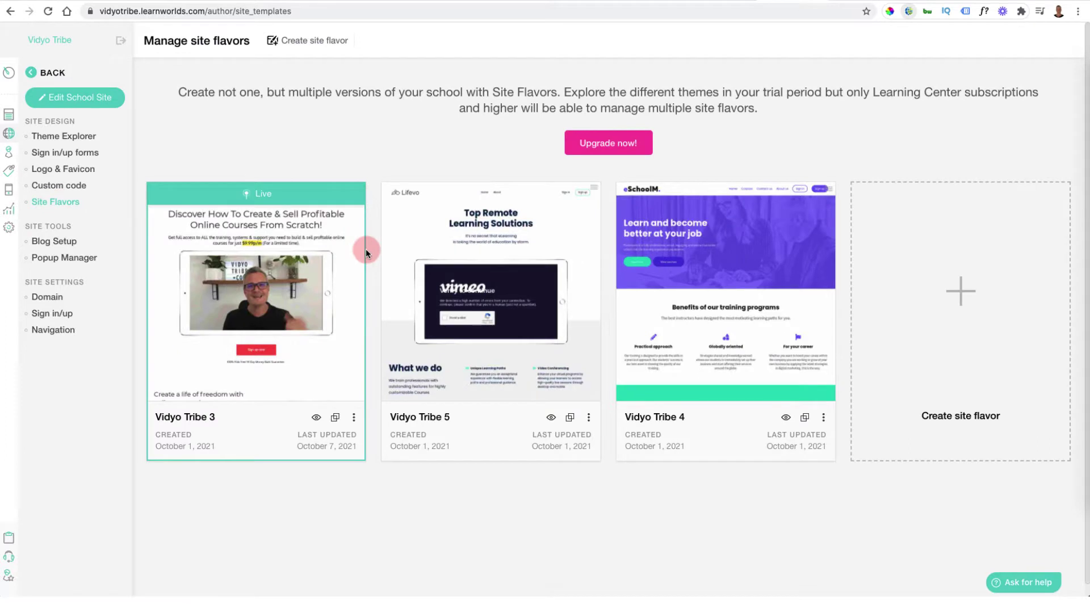
mouse_move(394, 261)
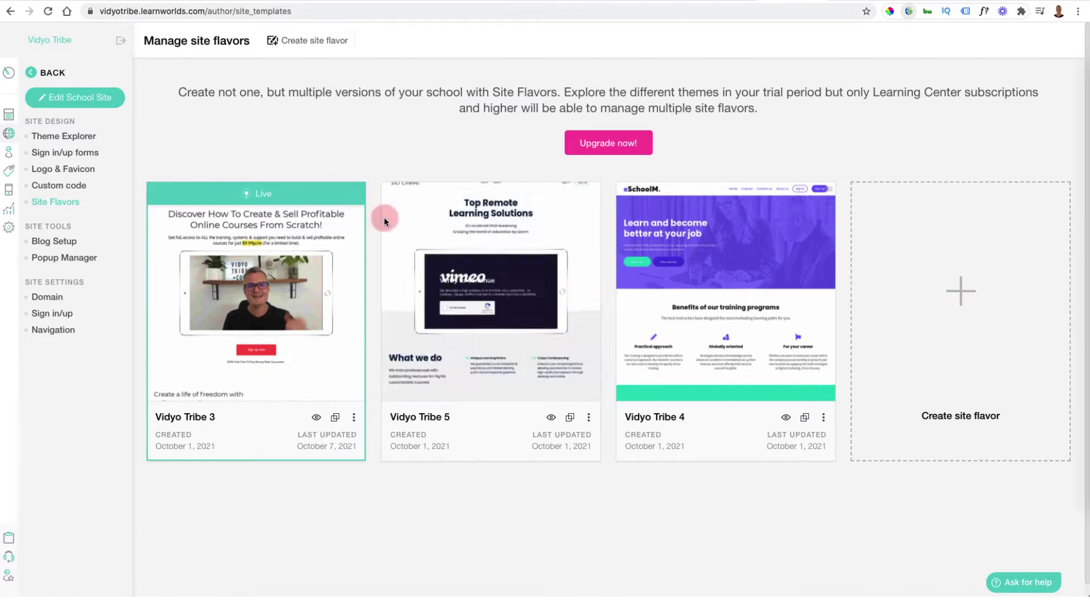
mouse_move(571, 312)
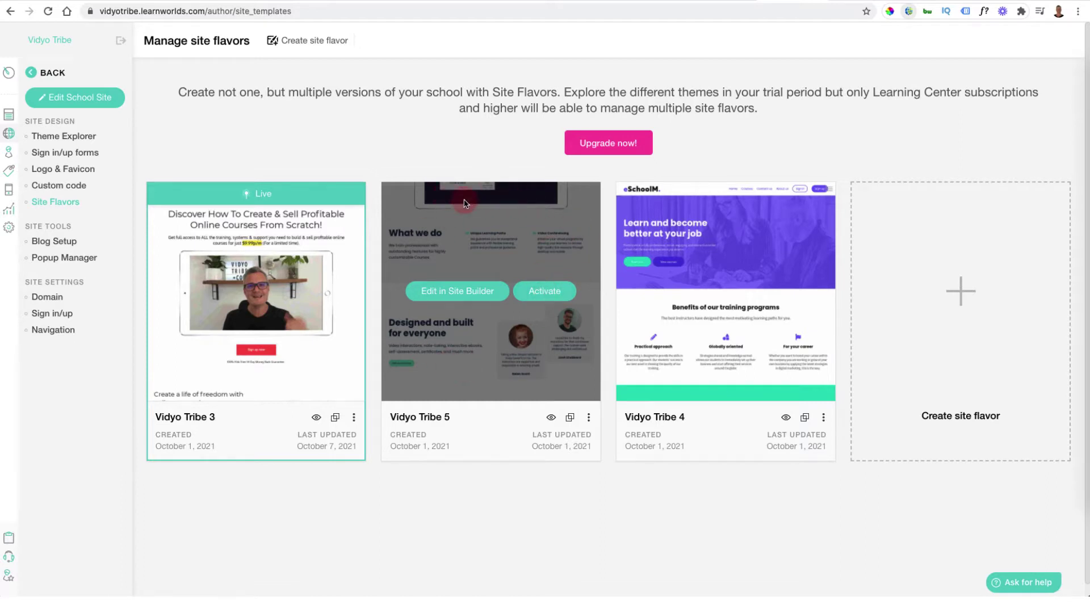
left_click(71, 98)
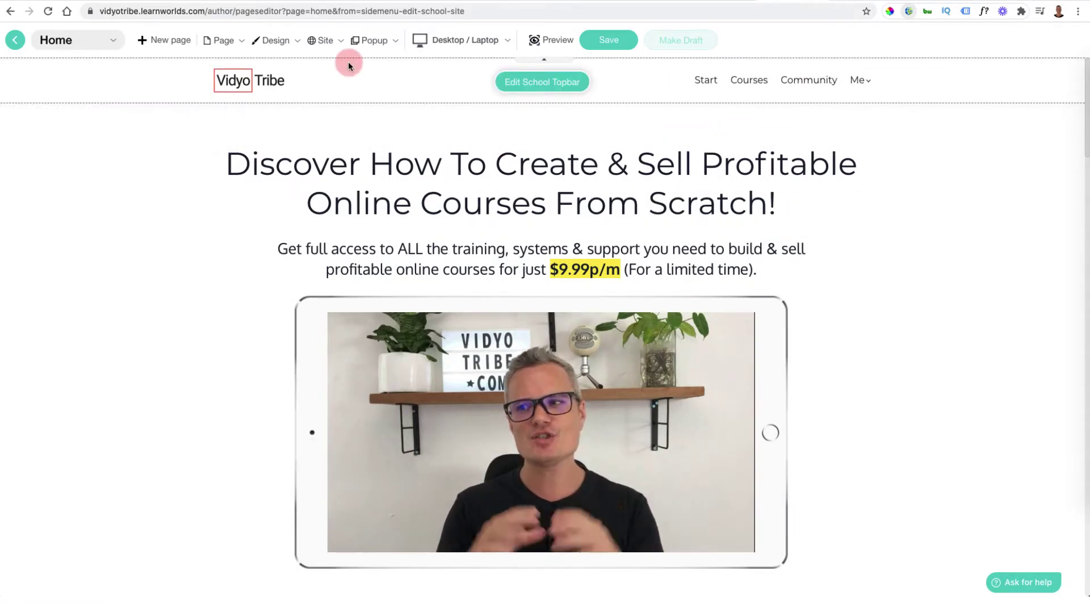
- Browse the full site pages list: latest, external, affiliate and system pages
left_click(95, 45)
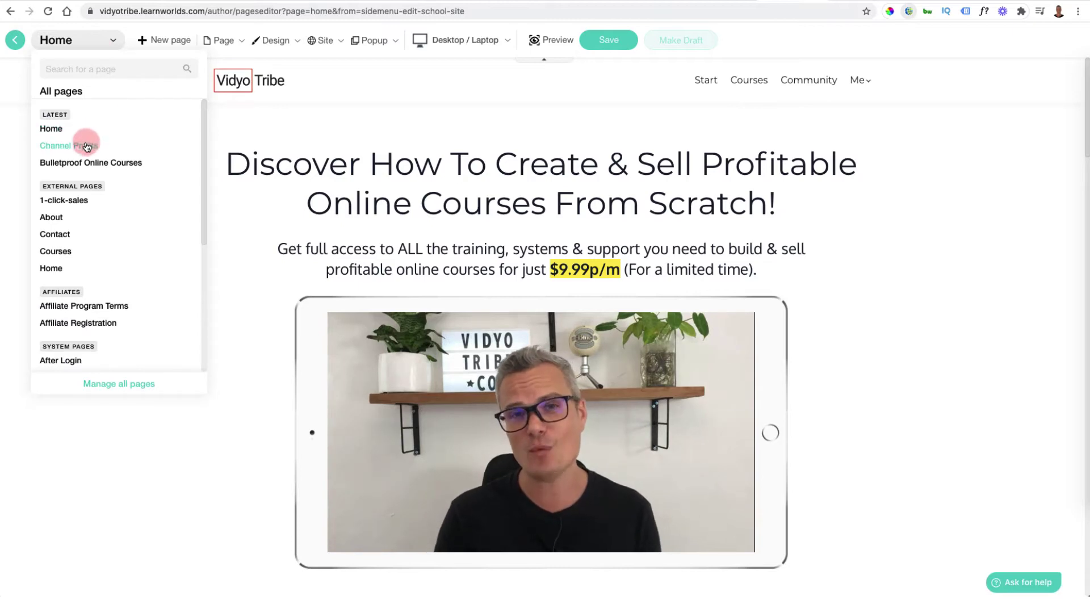
scroll(121, 200, "down", 1)
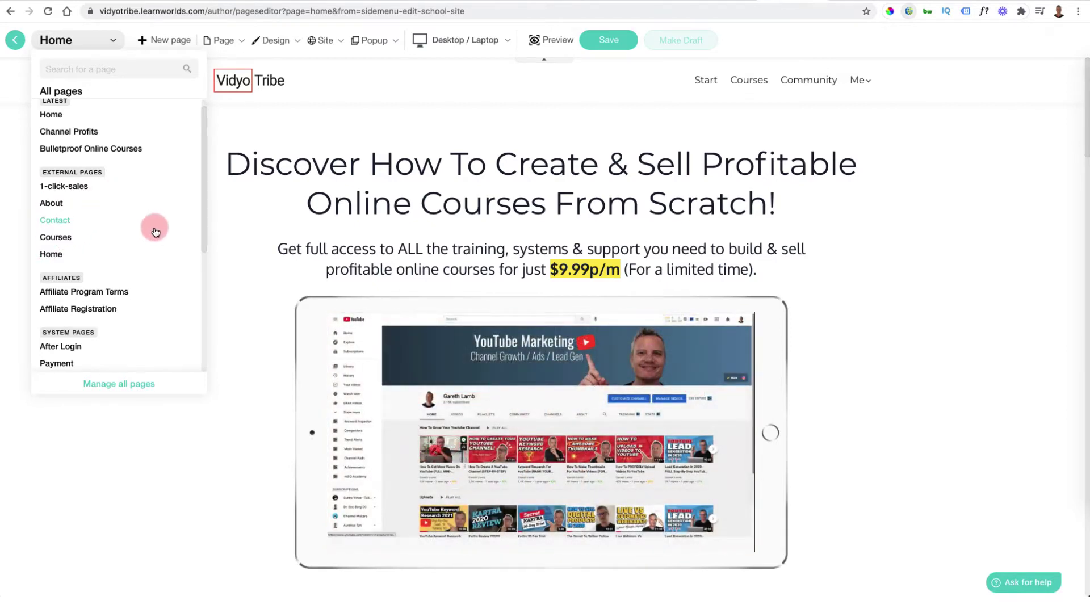
scroll(155, 232, "down", 4)
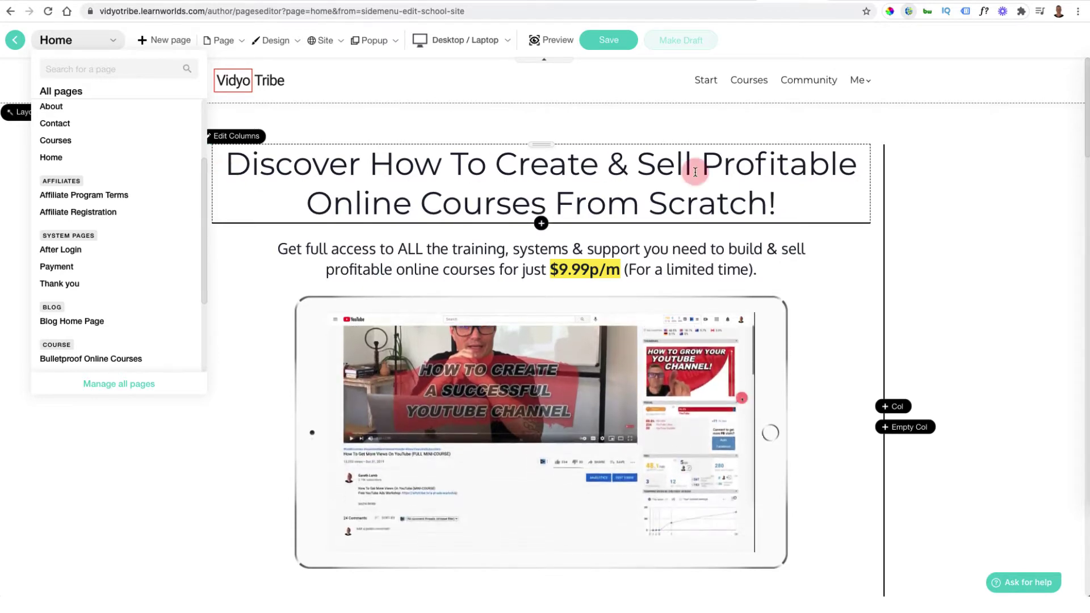
- Make the word 'Courses' in the main heading bold with a yellow highlight
left_click(824, 185)
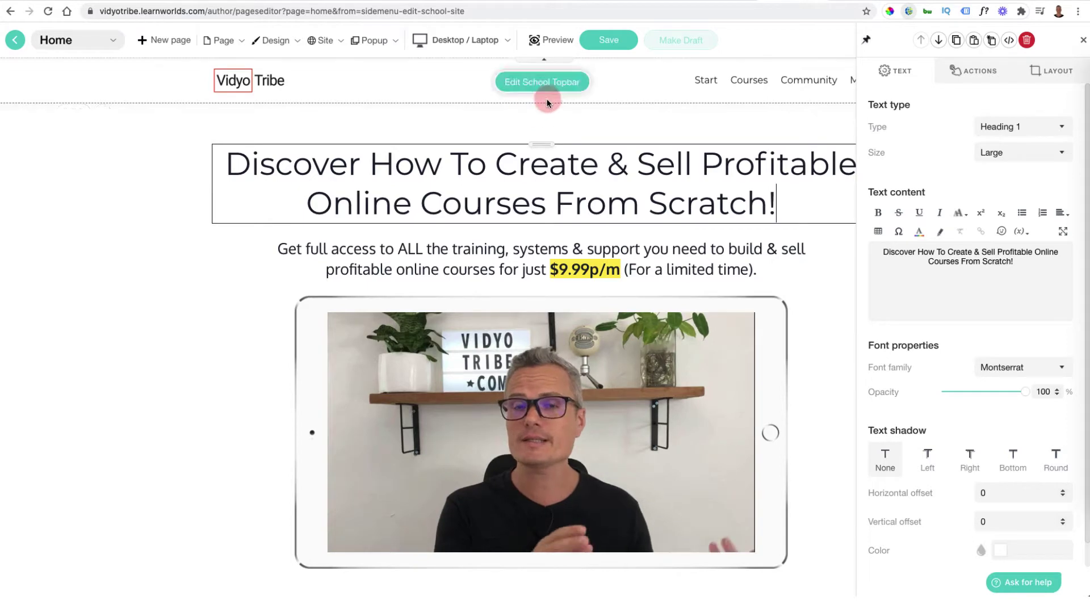
left_click(566, 165)
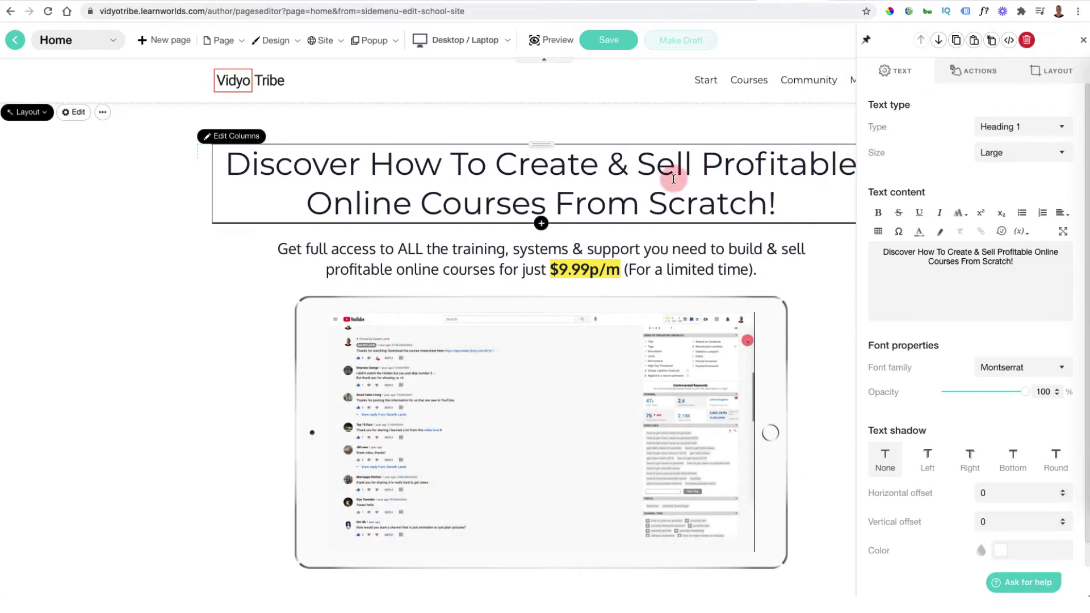
left_click_drag(886, 250, 1025, 263)
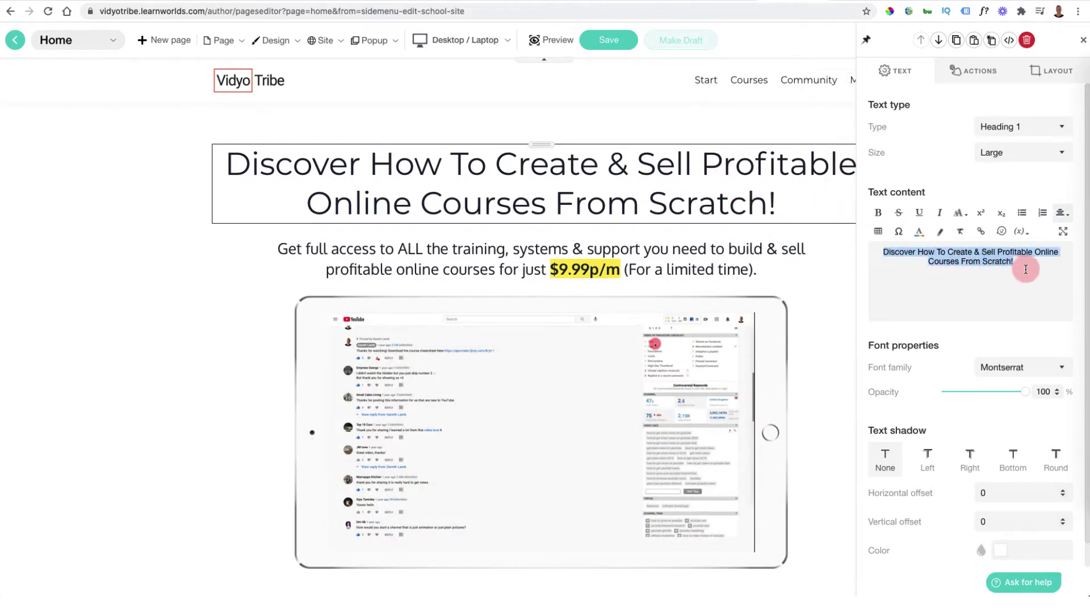
left_click(941, 266)
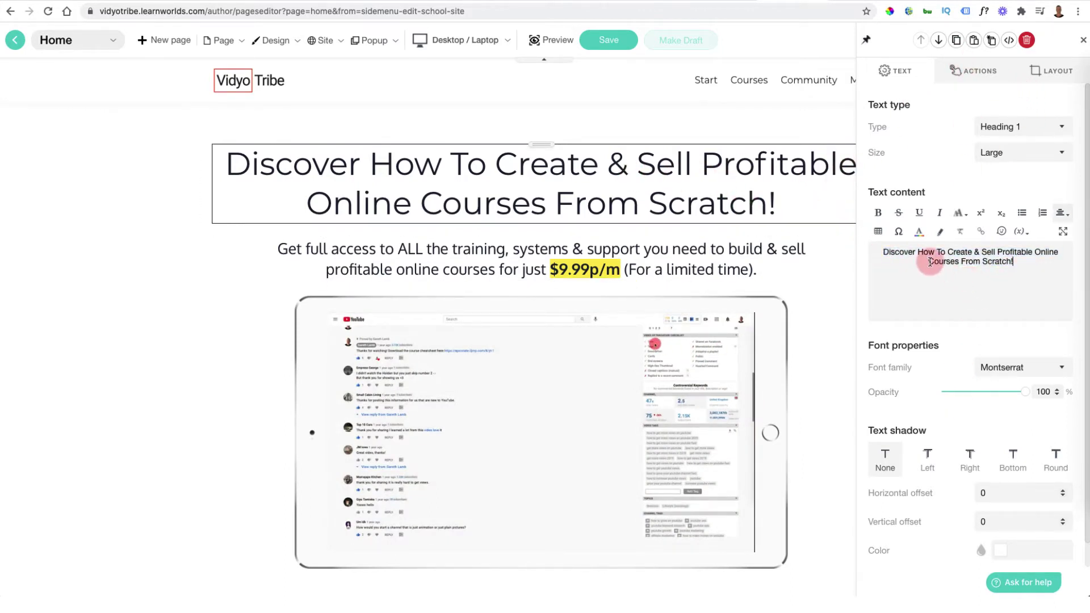
left_click_drag(931, 261, 958, 264)
left_click(963, 230)
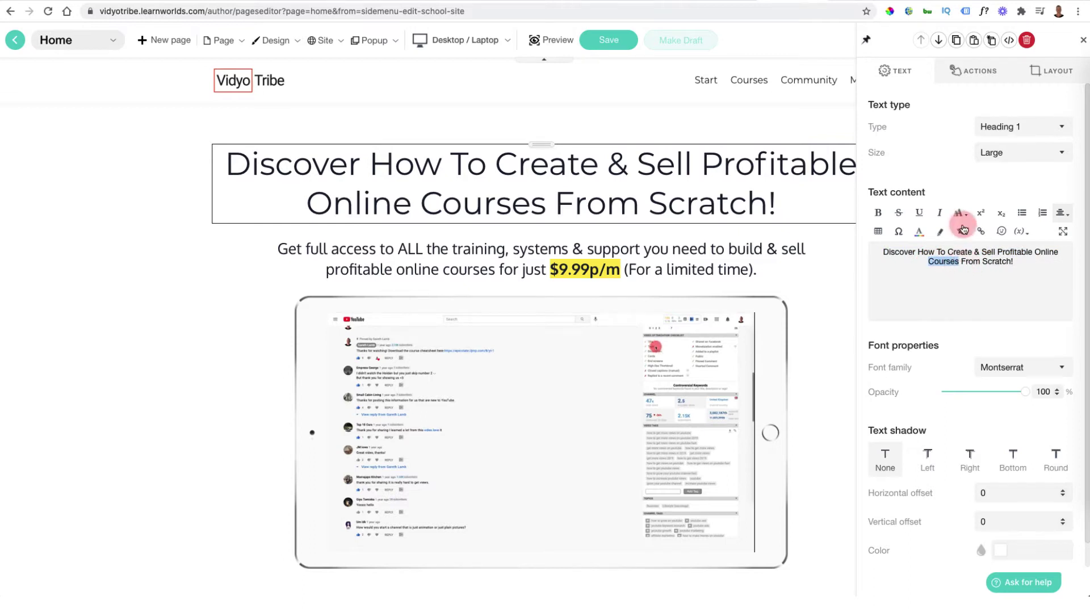
left_click(941, 232)
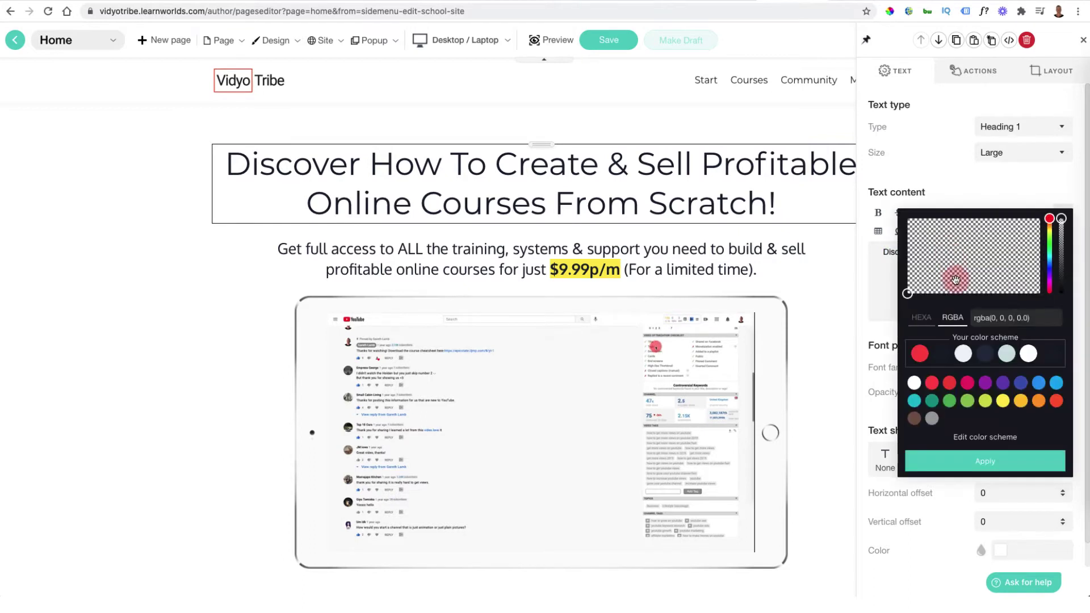
left_click(1002, 402)
left_click(983, 463)
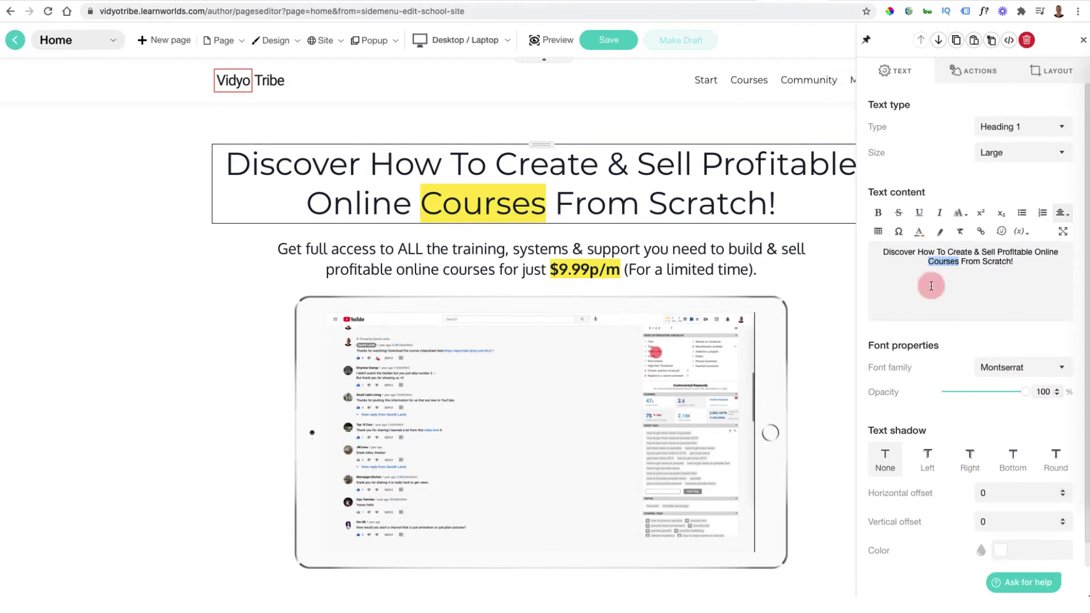
left_click(878, 214)
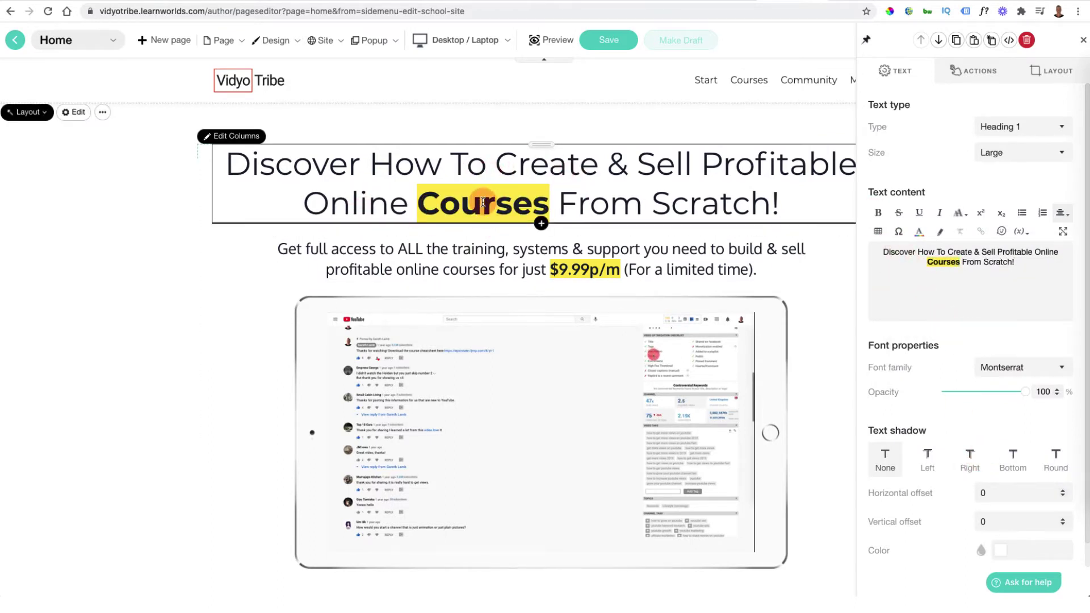
- Review the heading size options, keeping the size at Large
left_click(1022, 327)
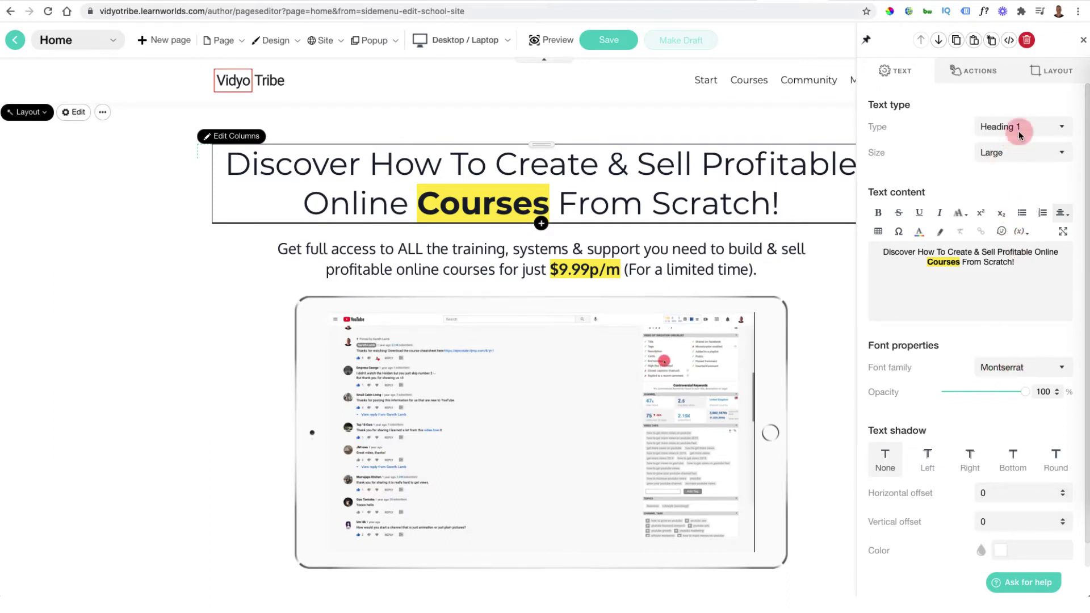
left_click(1015, 152)
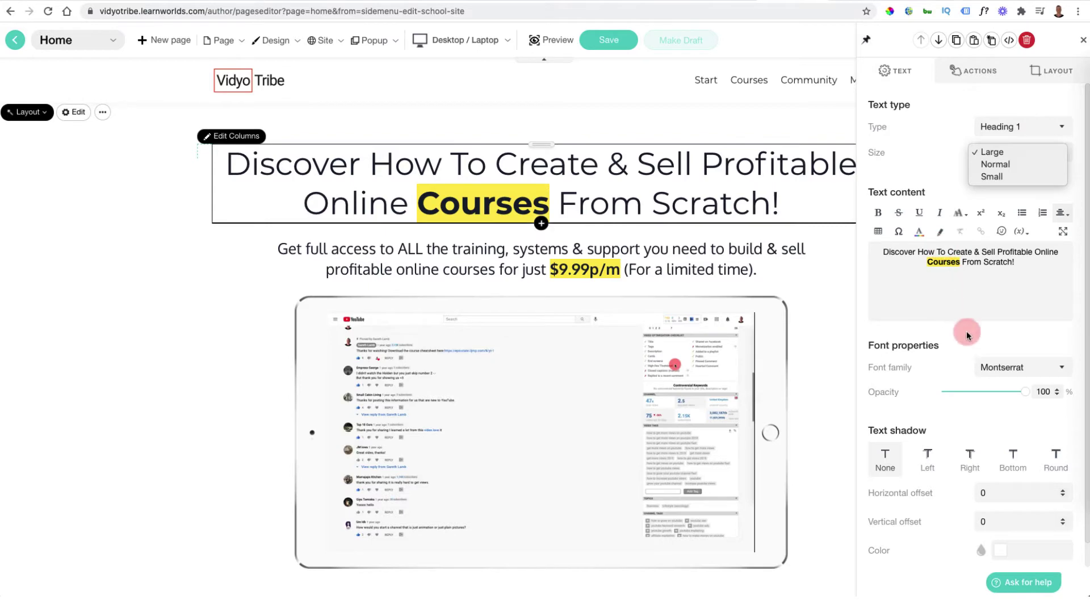
left_click(975, 74)
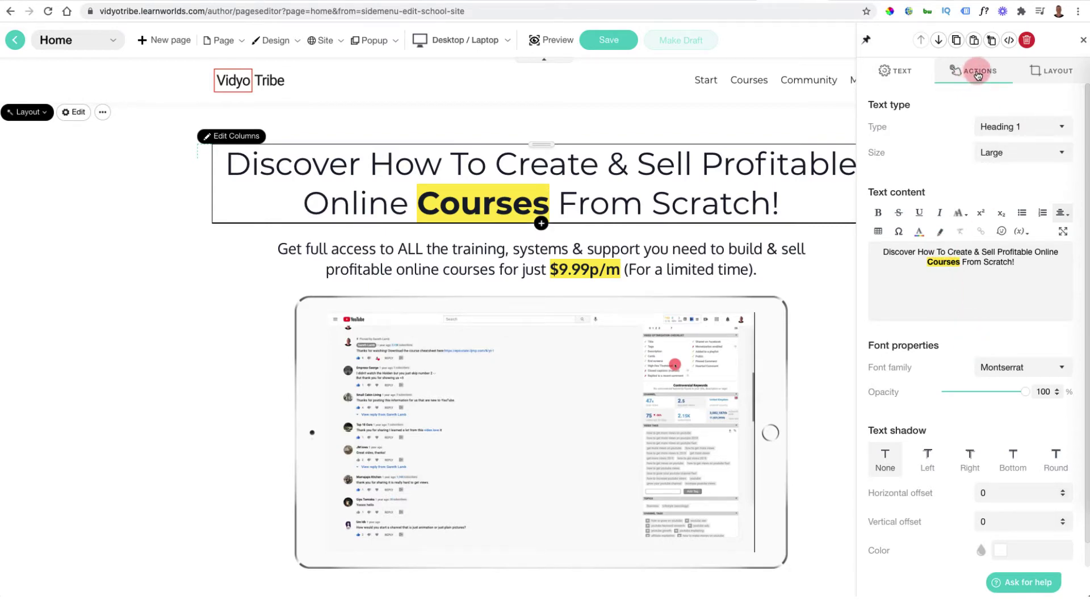
- Keep the heading's On click action at None and view its section's background, overlay and divider settings
left_click(978, 71)
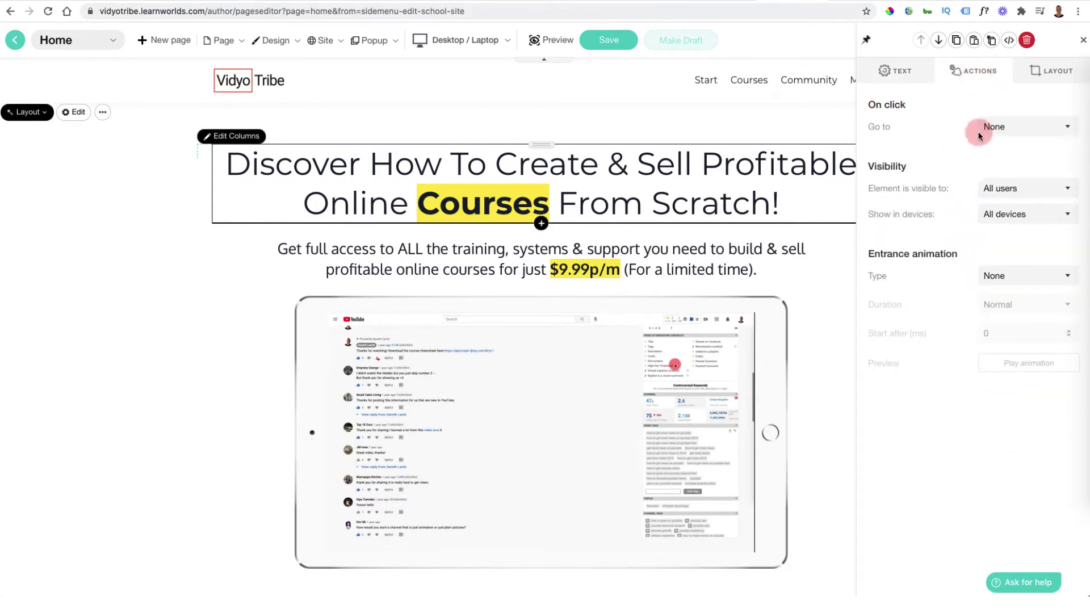
left_click(1006, 127)
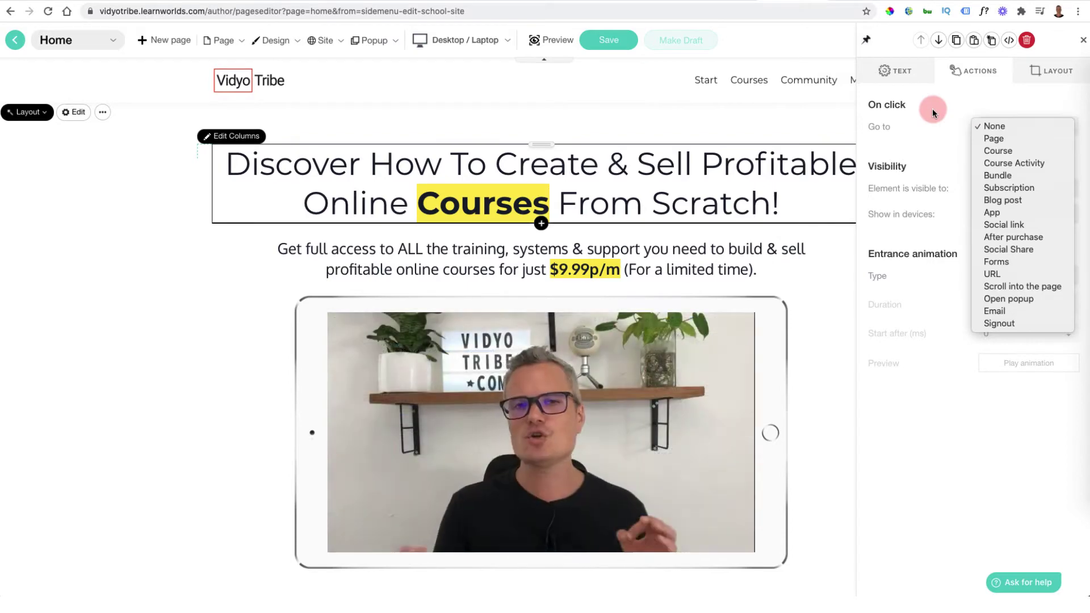
left_click(934, 112)
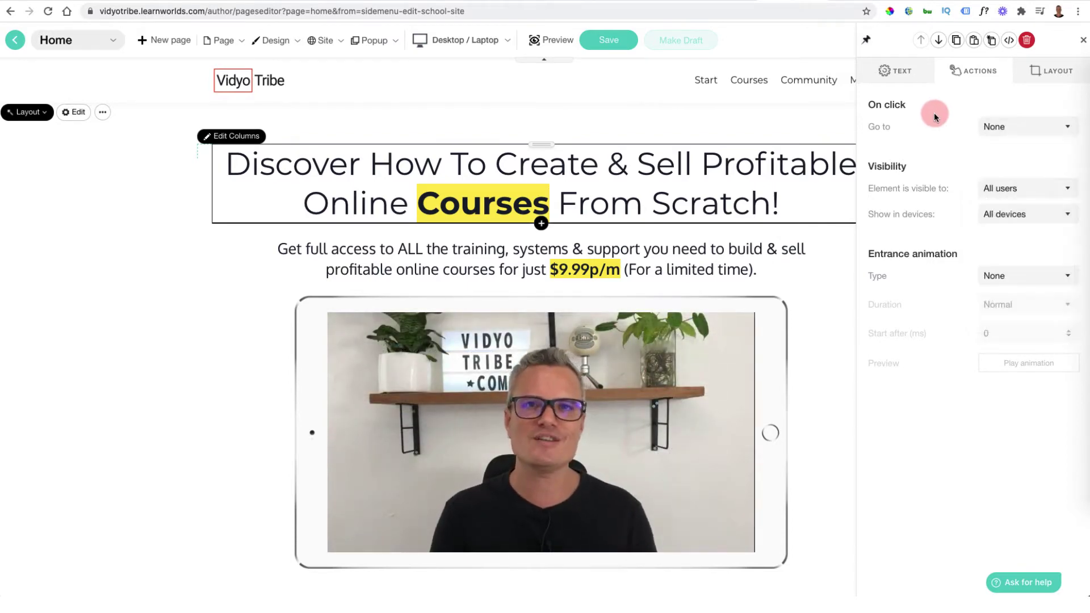
left_click(803, 125)
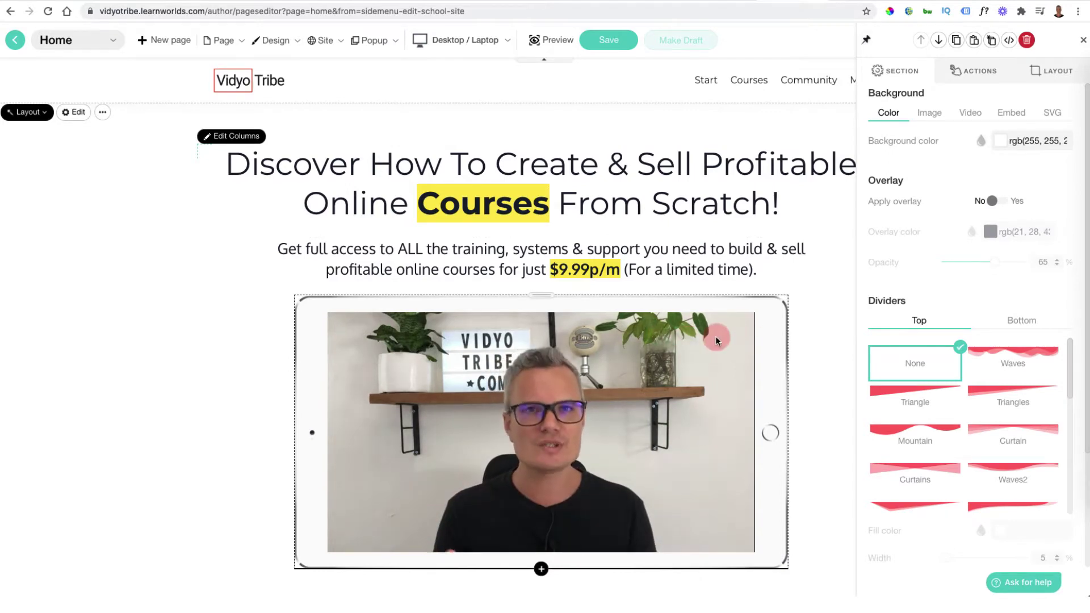
left_click(714, 336)
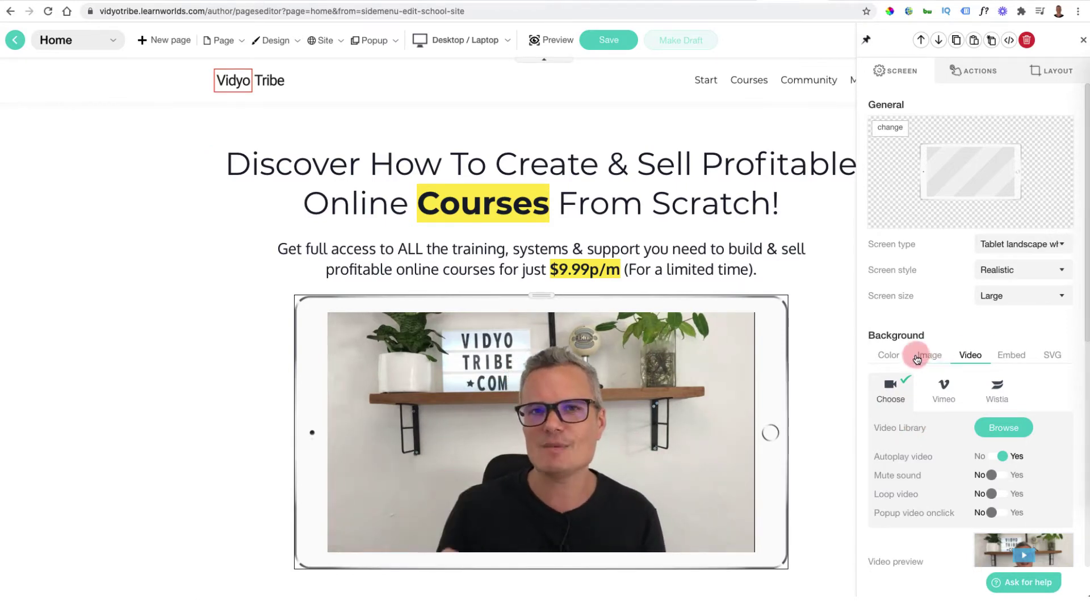
scroll(688, 348, "down", 1)
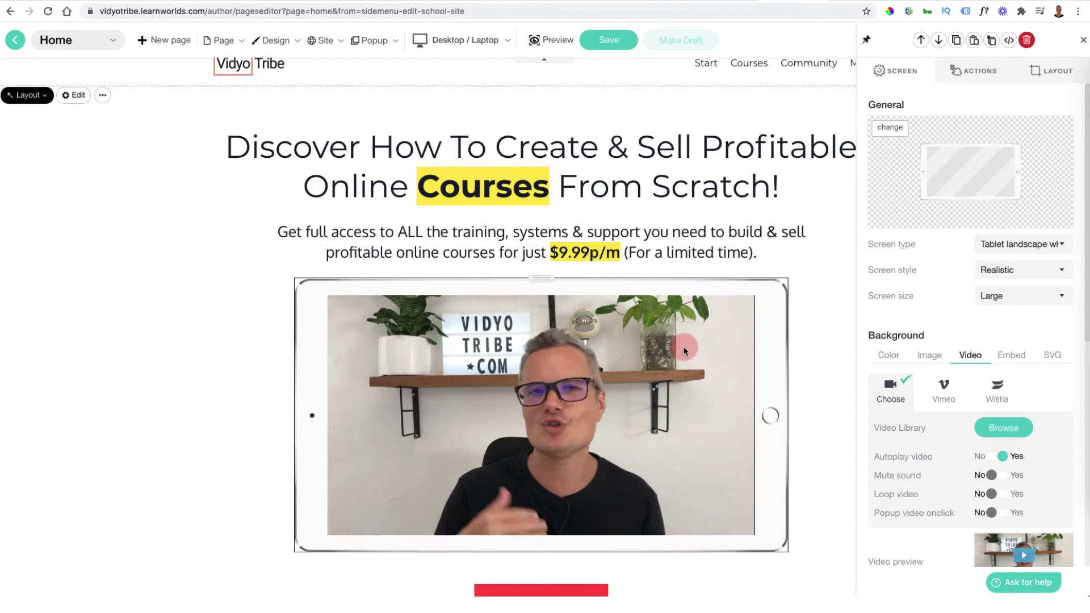
left_click(47, 97)
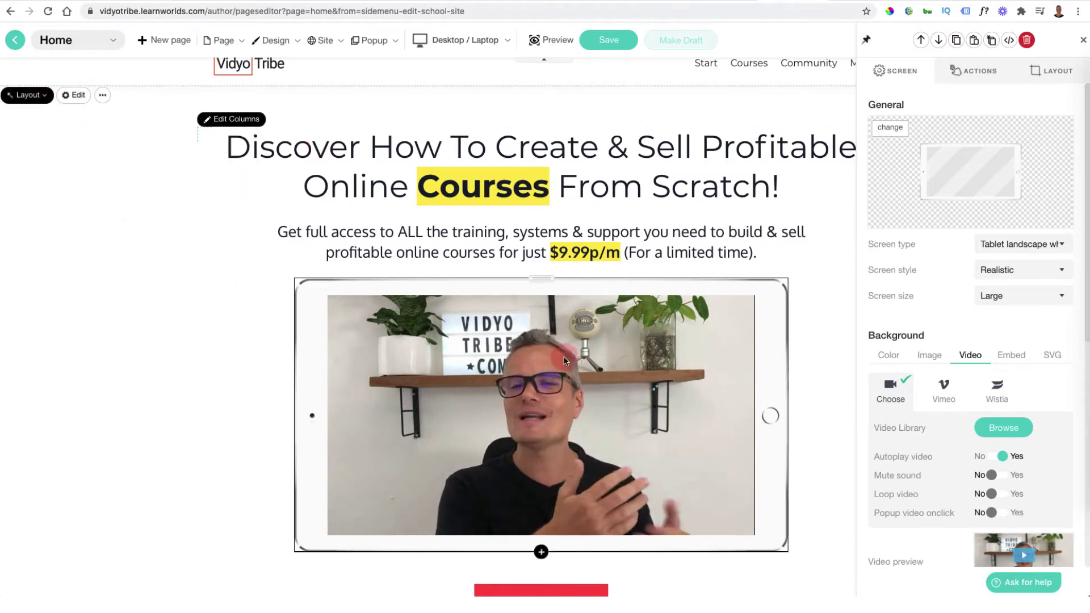
scroll(585, 361, "down", 5)
scroll(585, 367, "down", 3)
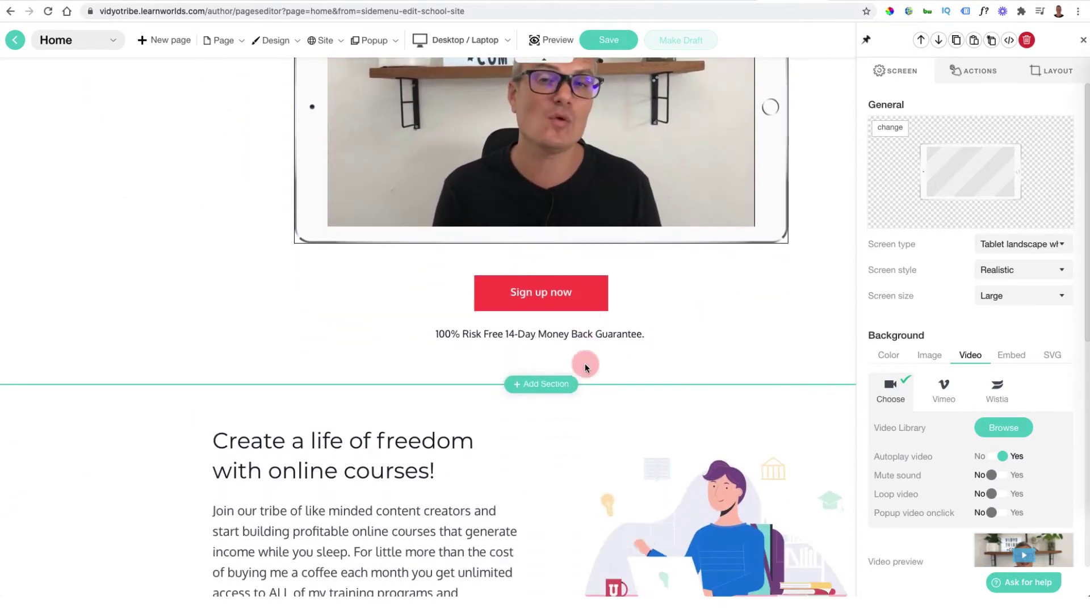
- Insert the dark 'Our motto is' hero section with a Register now button
left_click(541, 385)
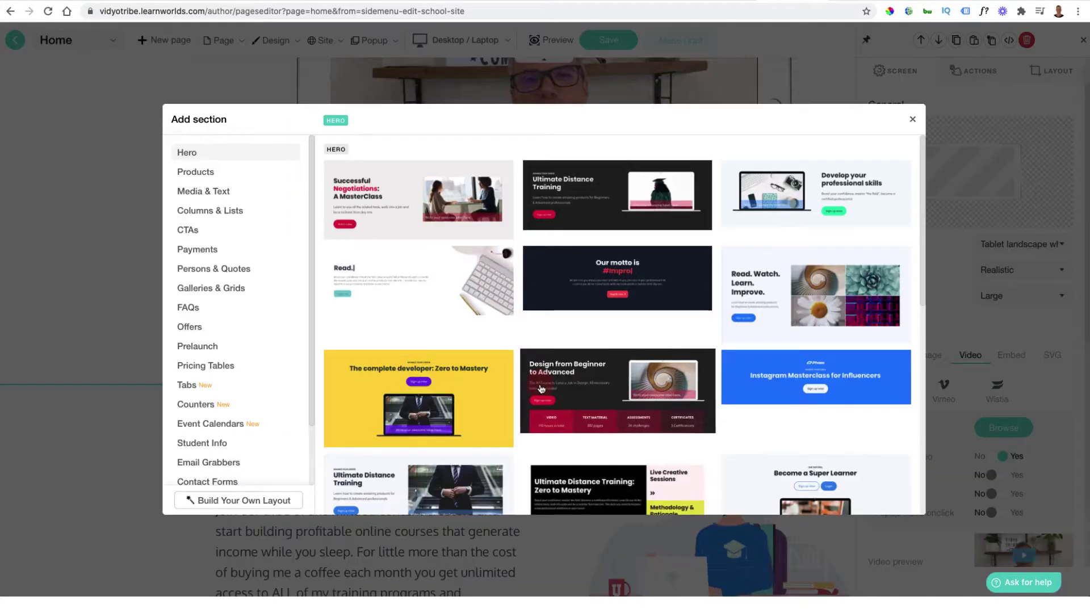
scroll(236, 189, "down", 3)
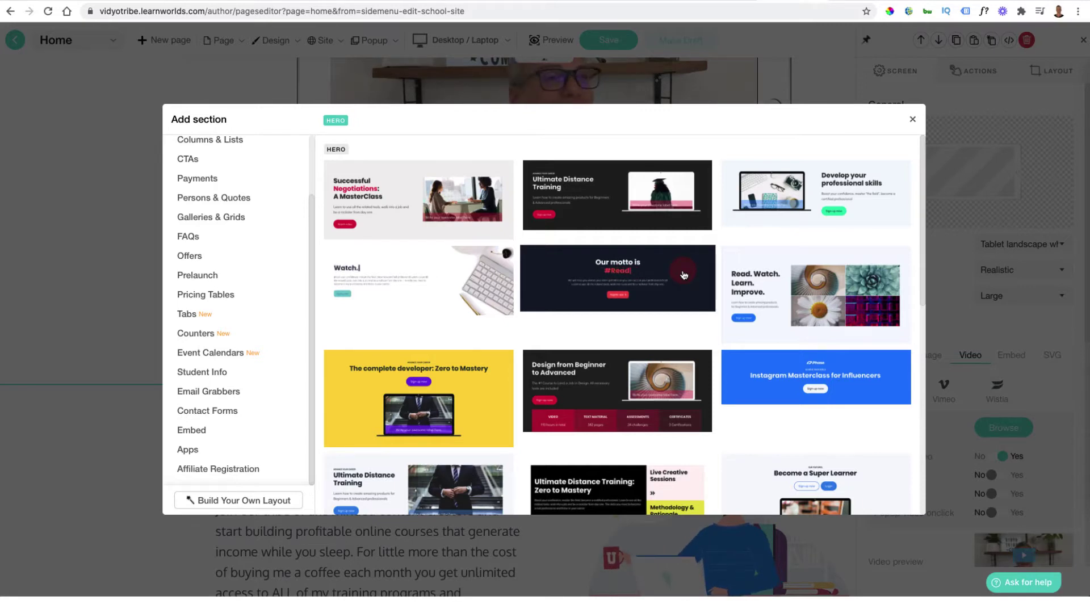
left_click(683, 275)
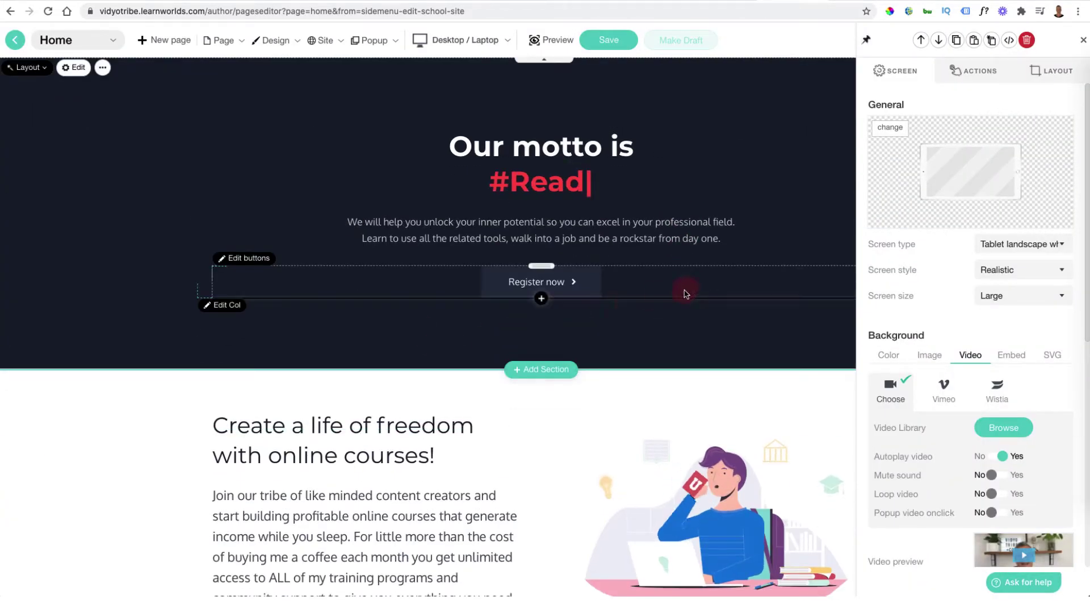
mouse_move(156, 67)
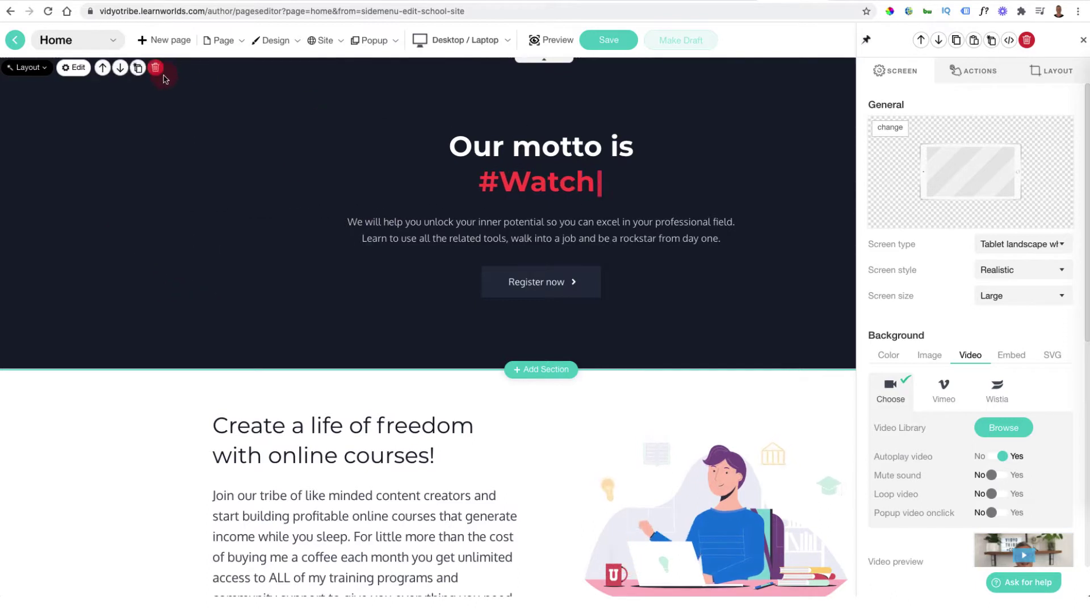
left_click(270, 42)
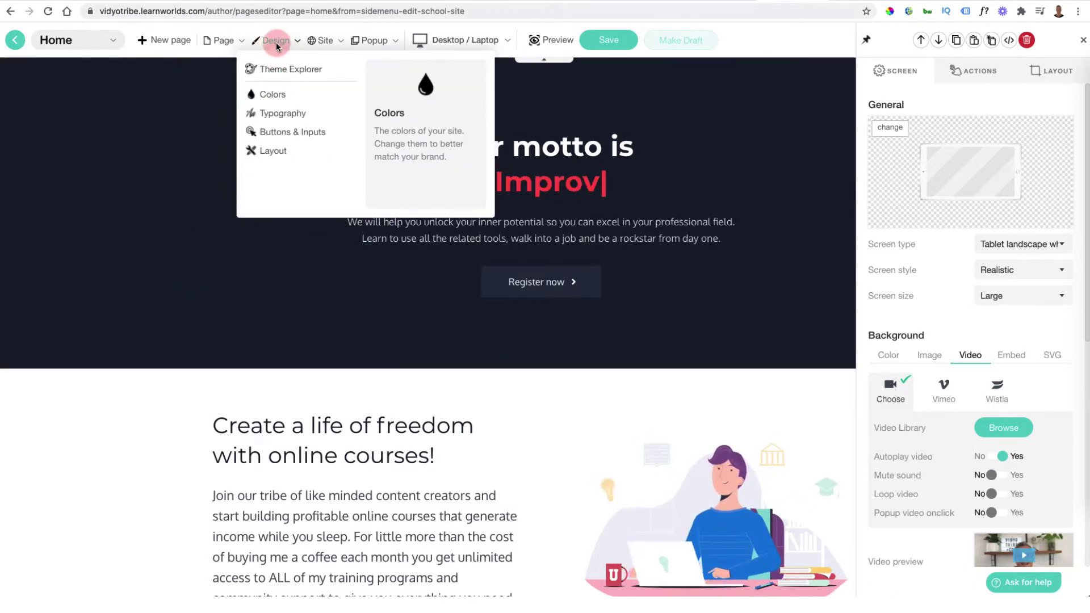
left_click(274, 97)
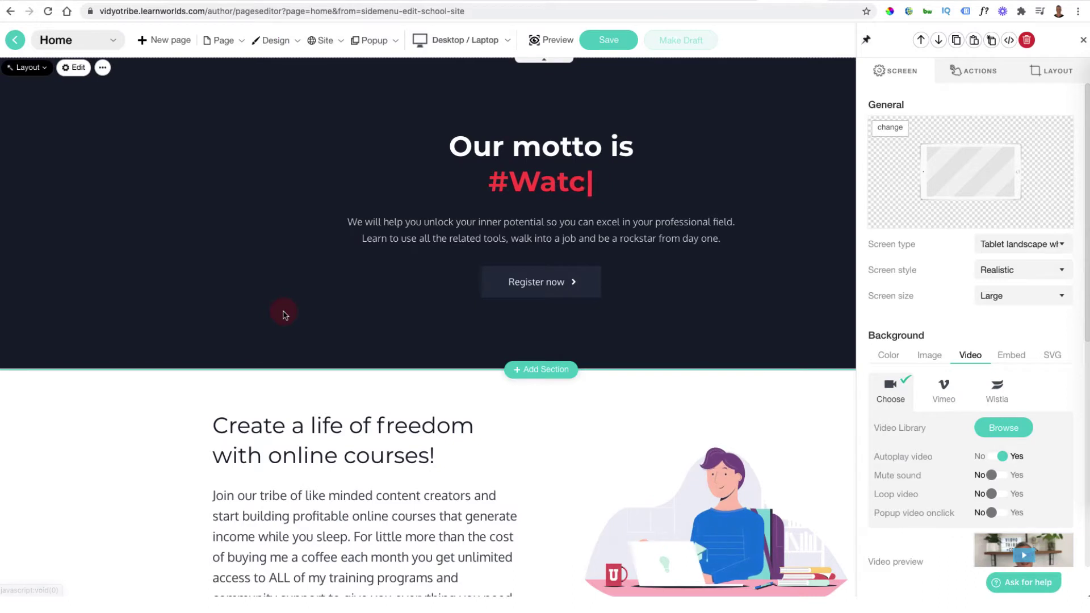
left_click(109, 43)
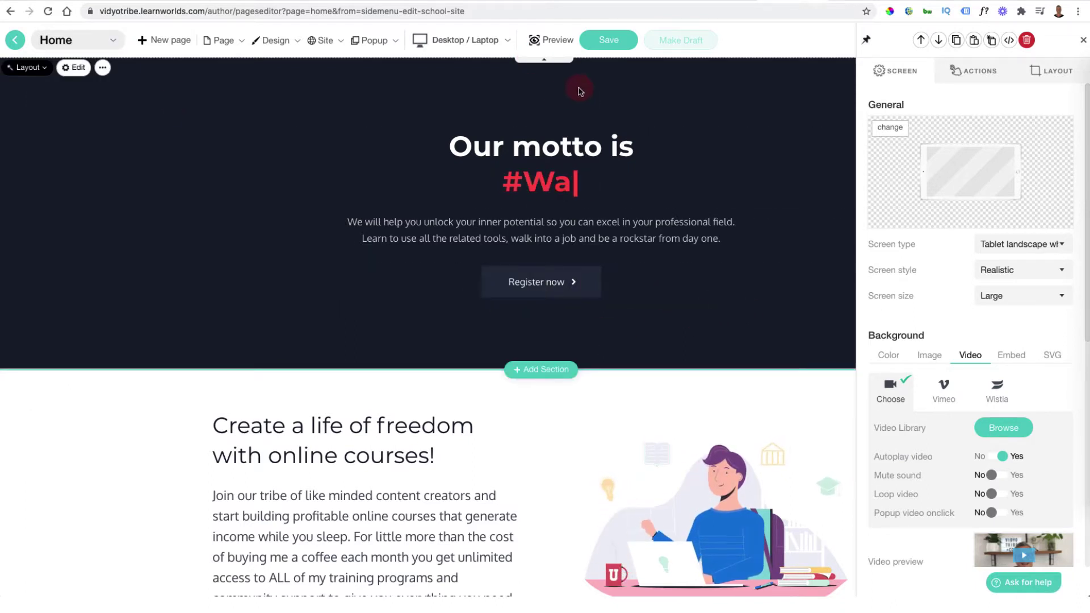
left_click(574, 147)
scroll(608, 221, "down", 5)
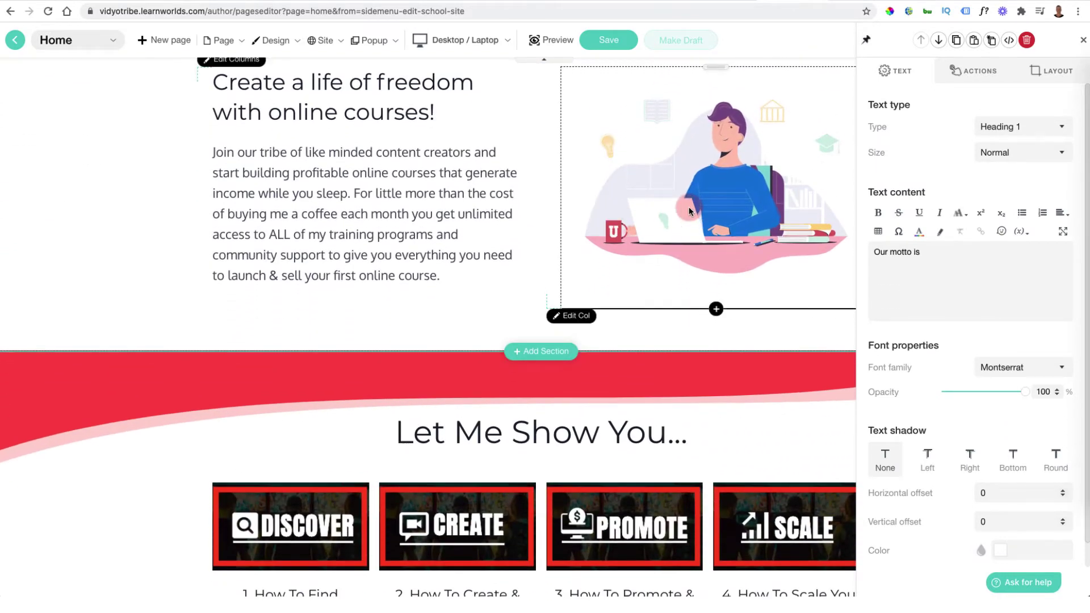
- Browse the Lottie animations library for the student illustration, then close it and keep the original animation
left_click(689, 211)
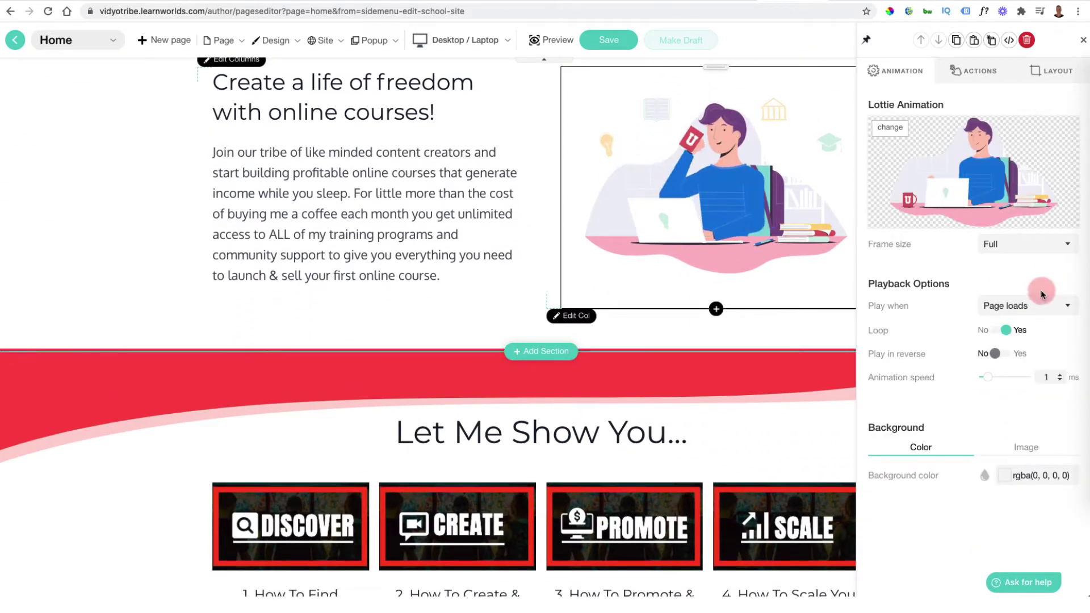
left_click(935, 41)
left_click(948, 173)
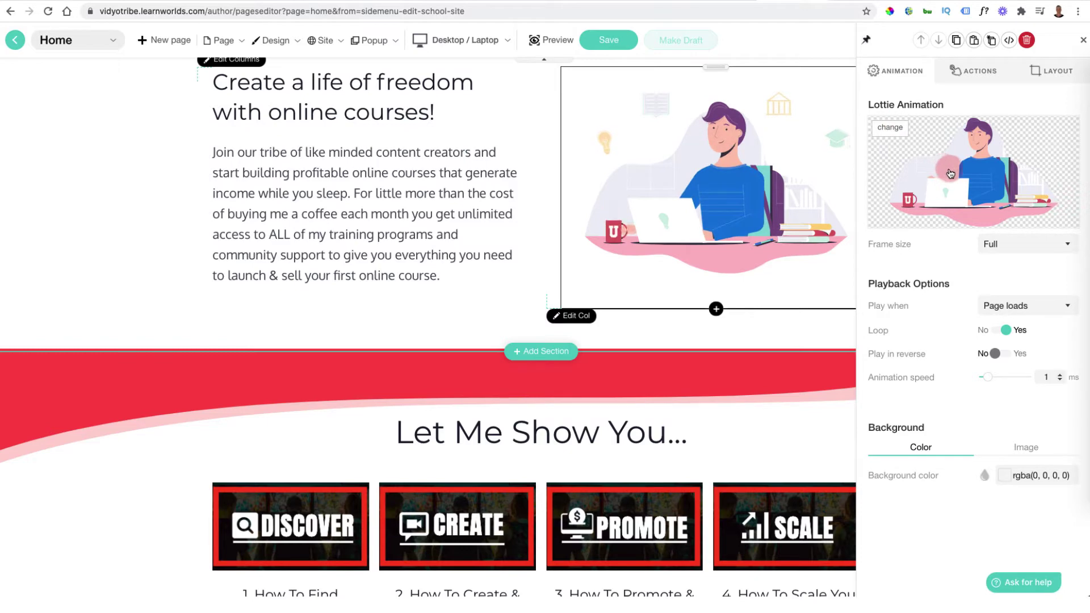
scroll(445, 307, "down", 4)
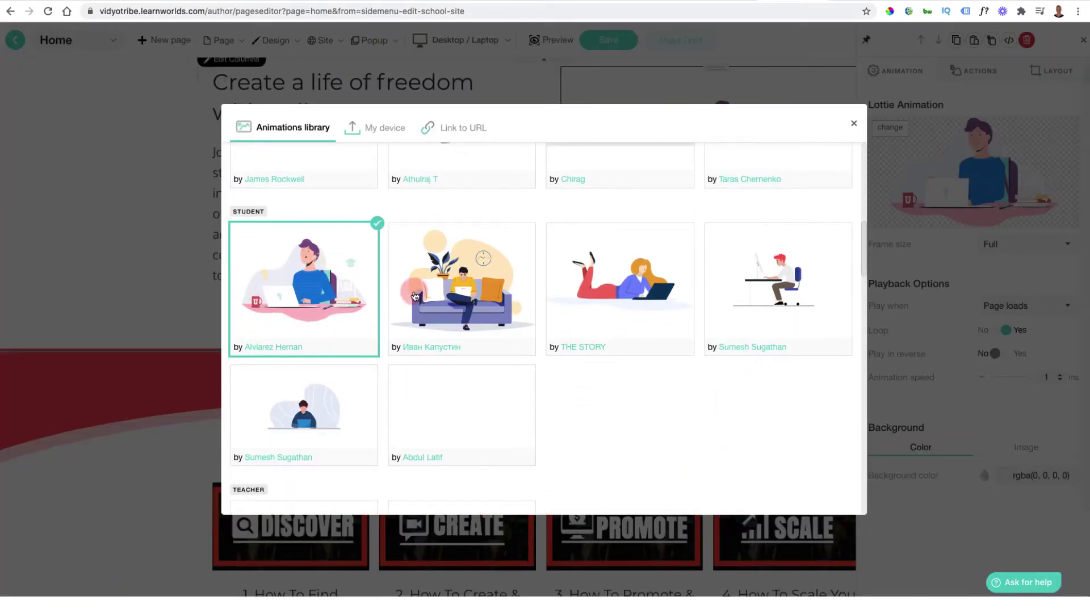
left_click(718, 292)
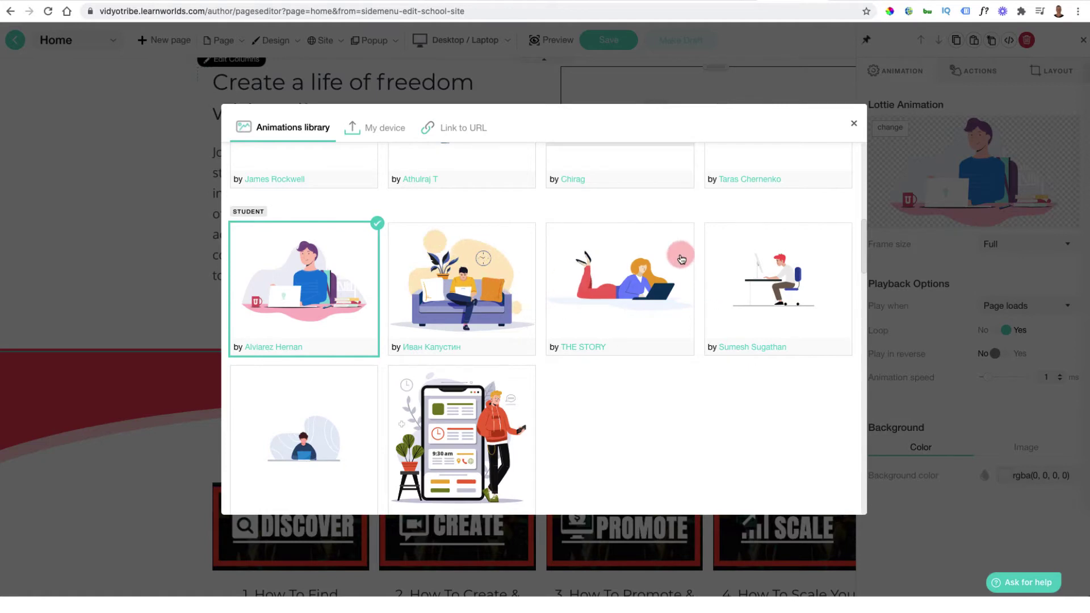
left_click(854, 126)
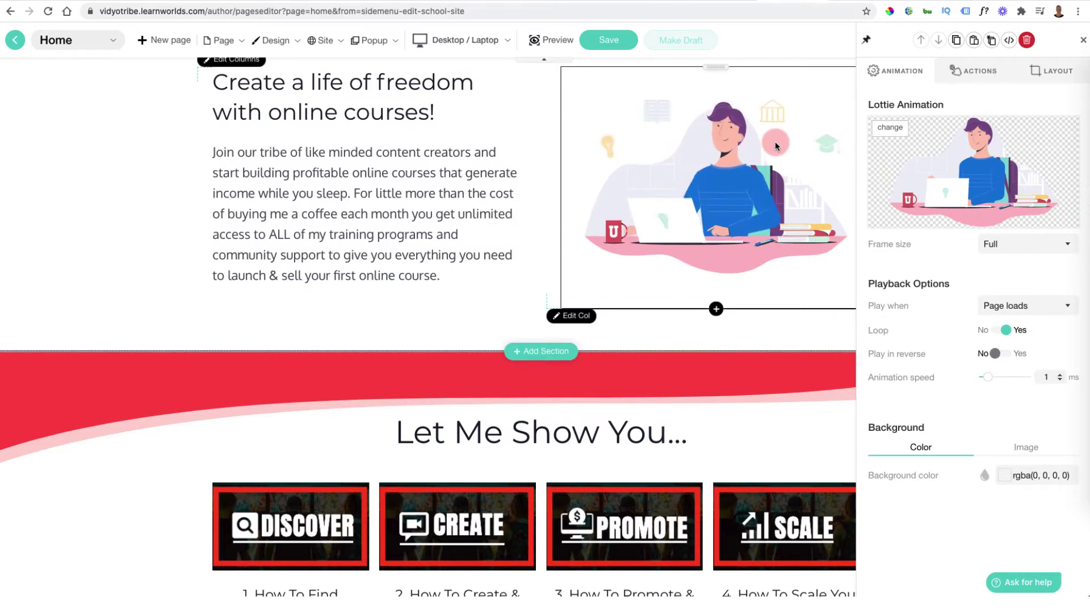
scroll(687, 243, "down", 5)
scroll(575, 147, "down", 1)
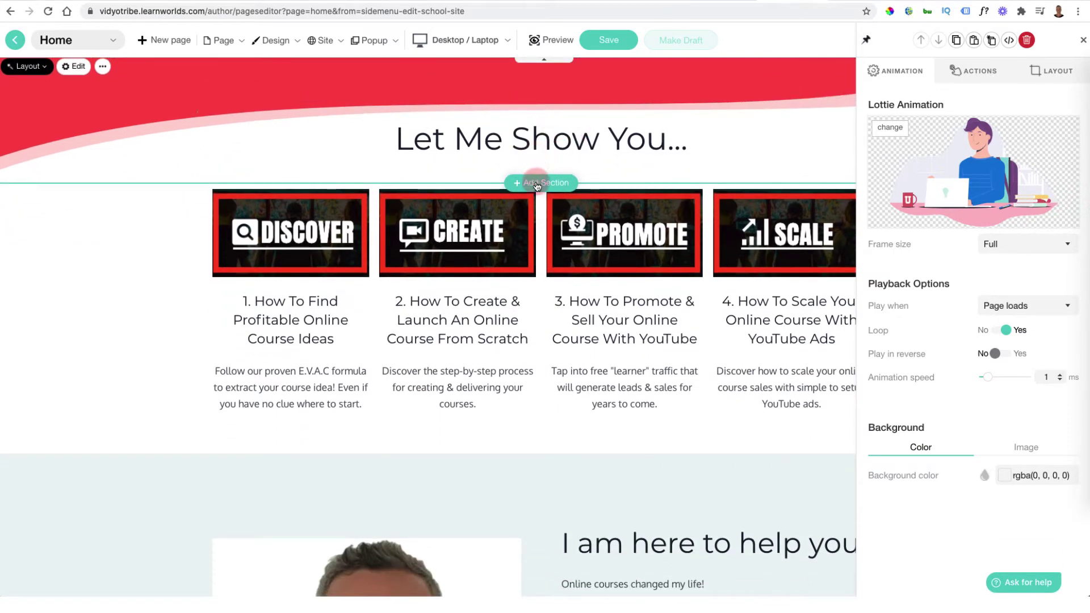
- Delete the 'Our motto is' section and save the Home page
scroll(537, 186, "up", 15)
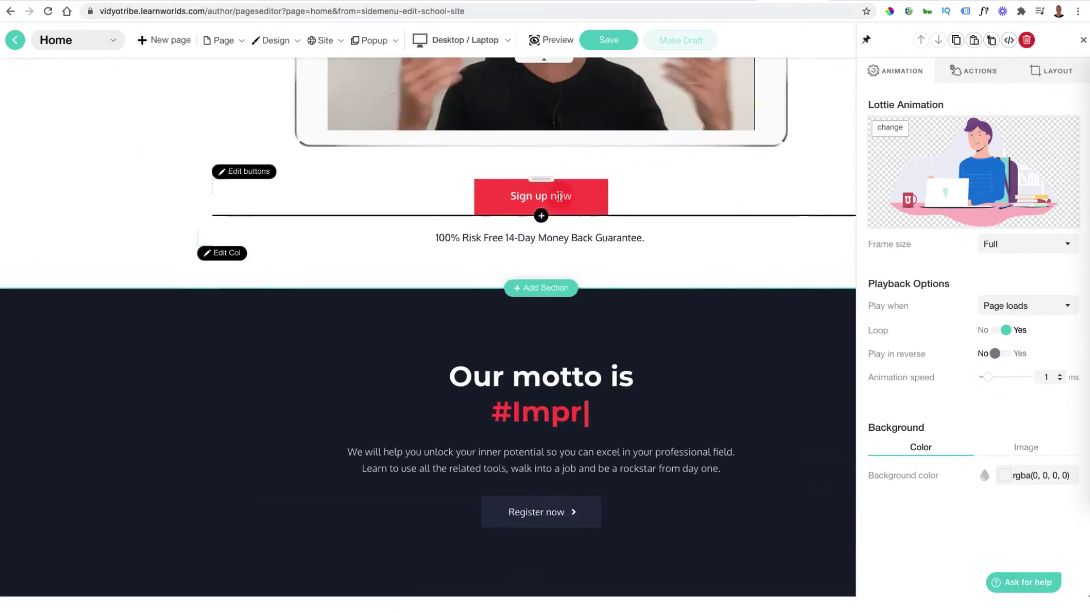
mouse_move(157, 296)
left_click(154, 299)
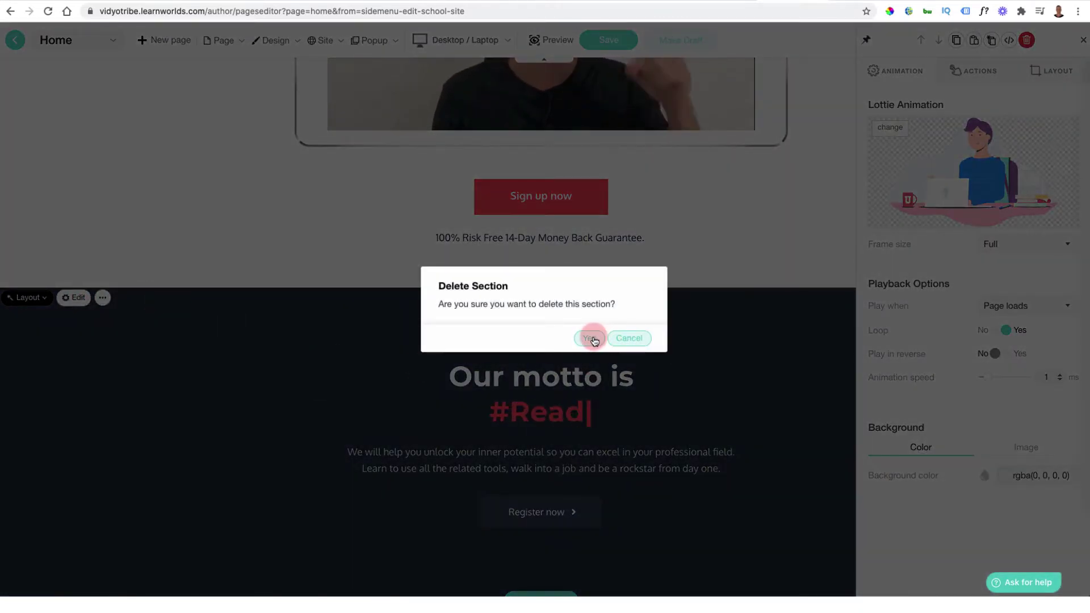
left_click(590, 337)
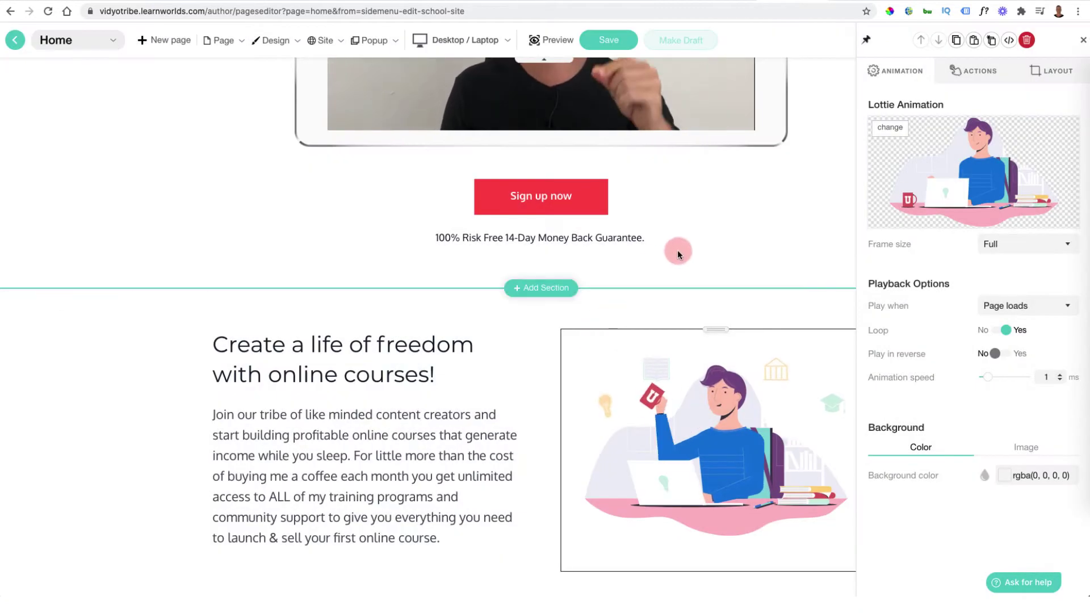
left_click(601, 45)
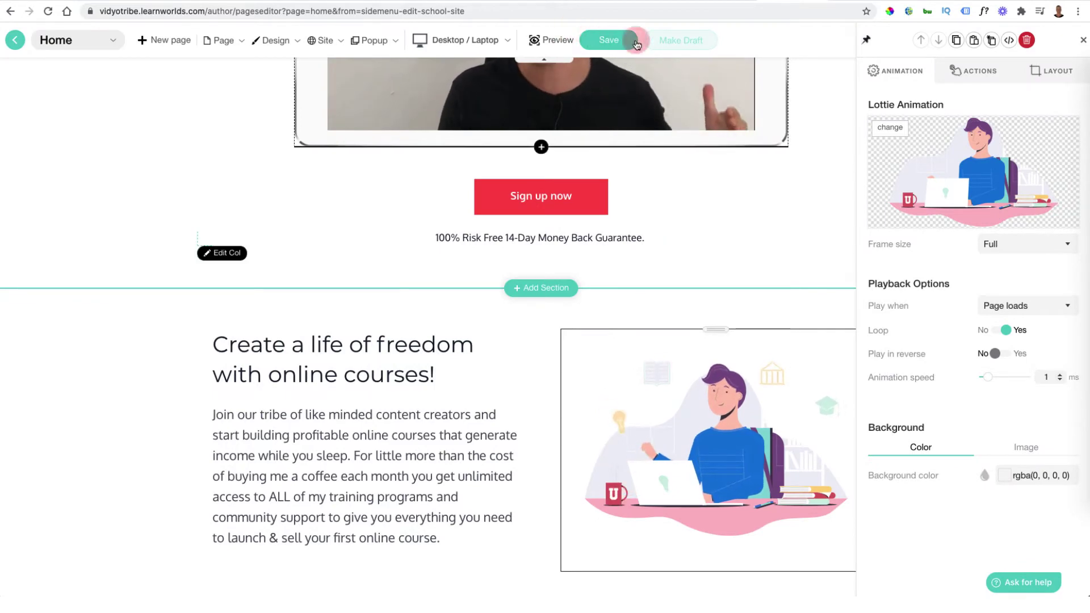
left_click(556, 41)
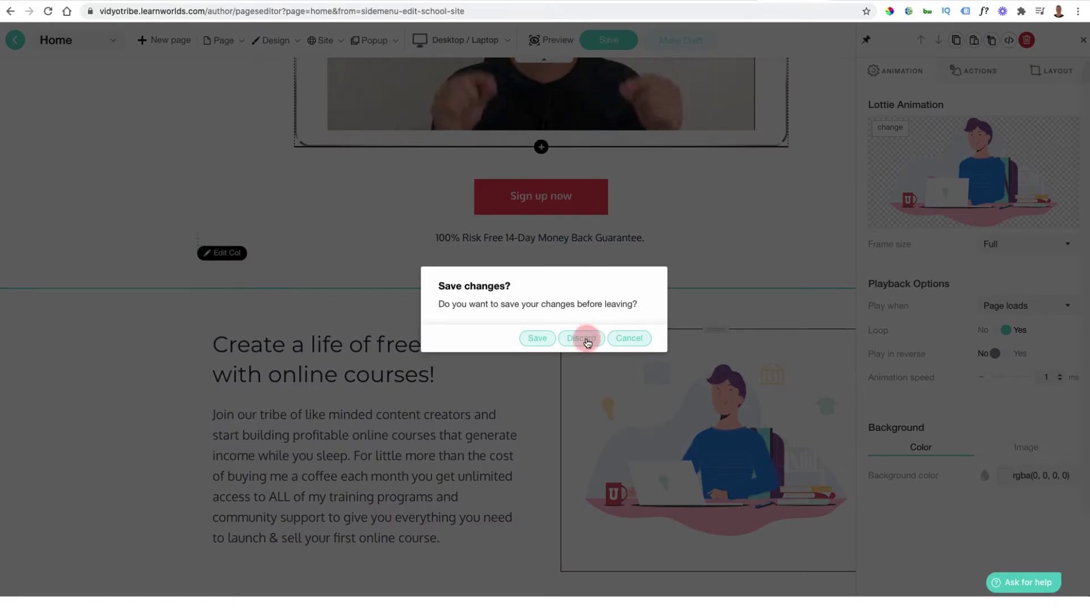
left_click(583, 338)
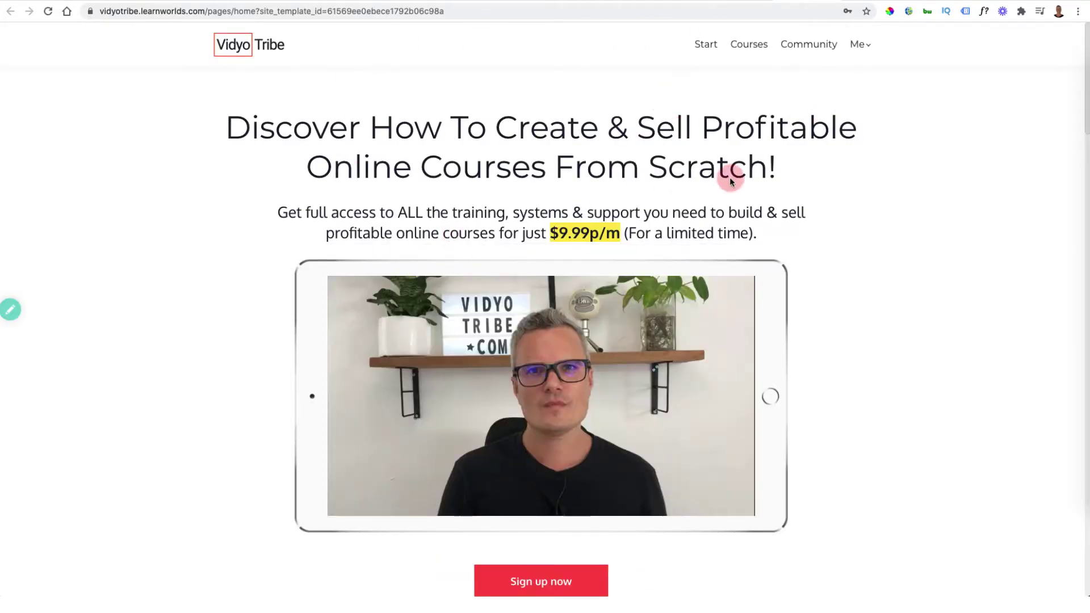
scroll(920, 211, "down", 5)
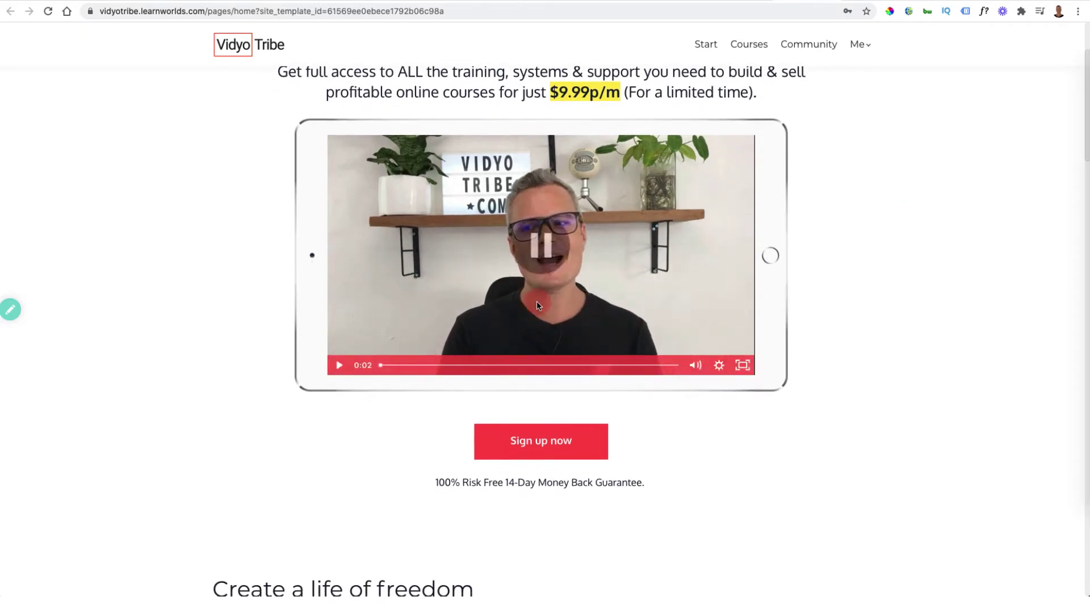
scroll(640, 295, "down", 3)
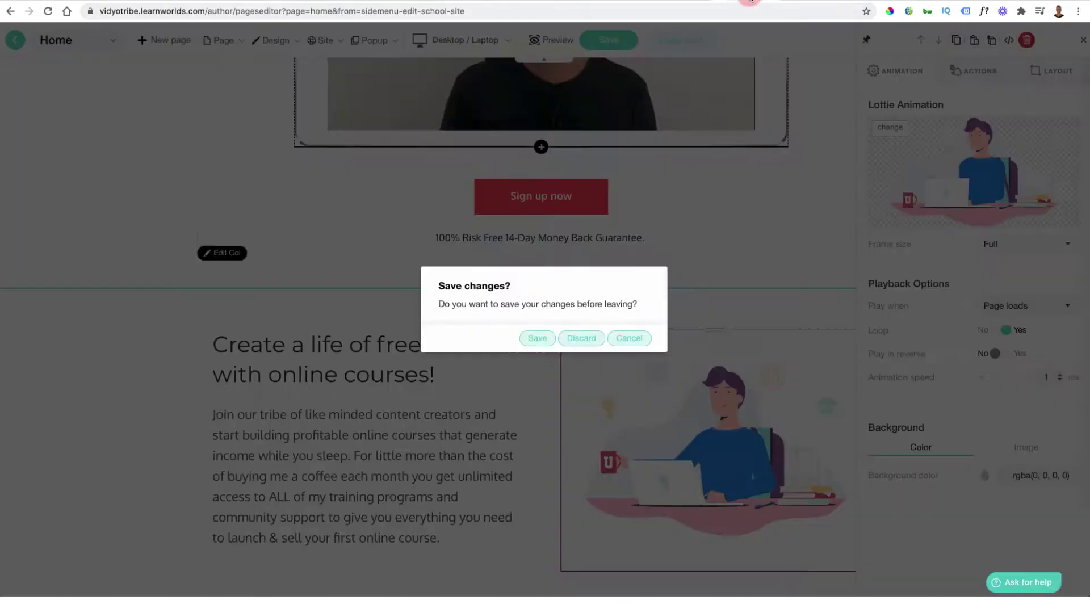
scroll(594, 140, "up", 7)
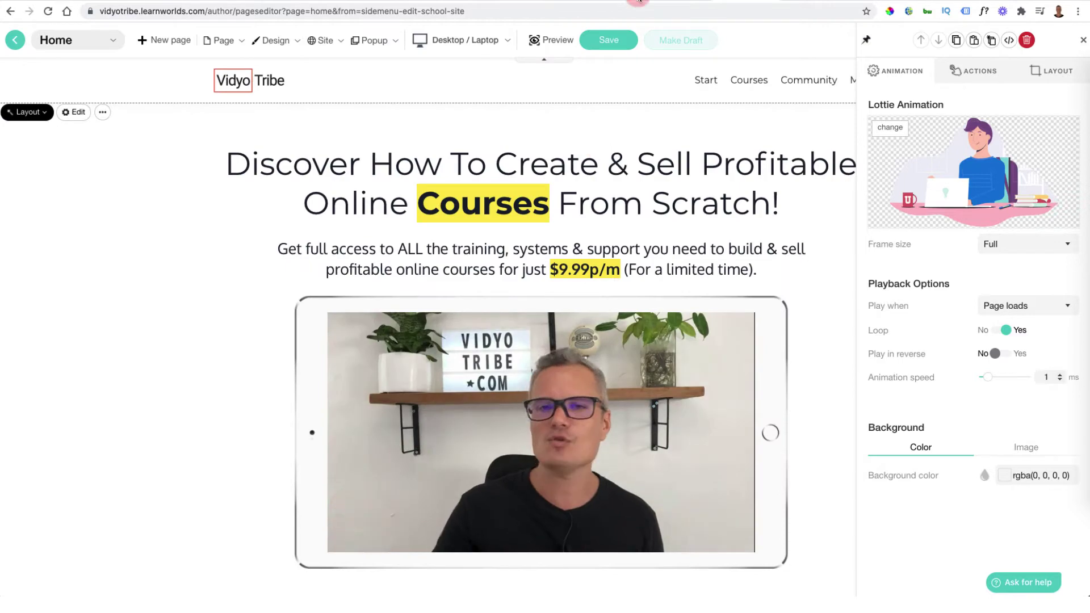
- Open the school topbar editor, dropping unsaved changes, and inspect the Start link's settings
left_click(584, 83)
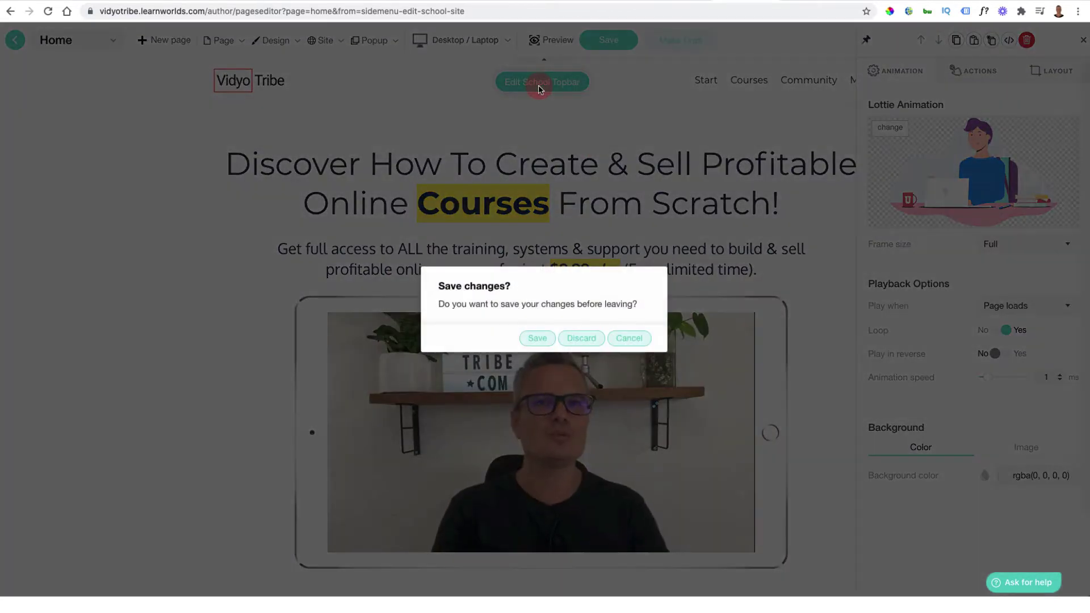
left_click(582, 339)
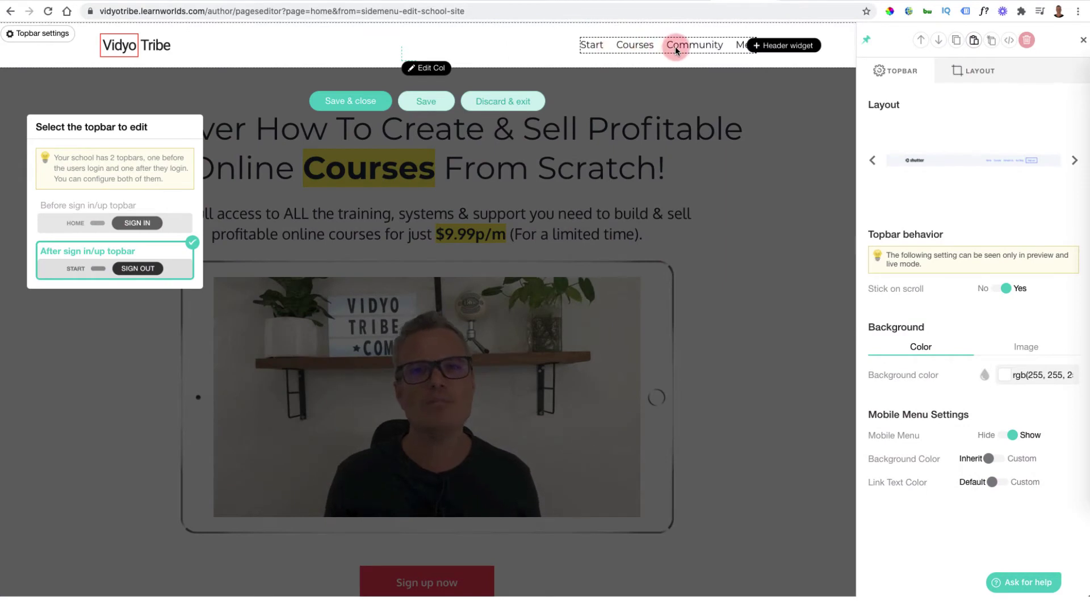
left_click(676, 50)
left_click(1021, 132)
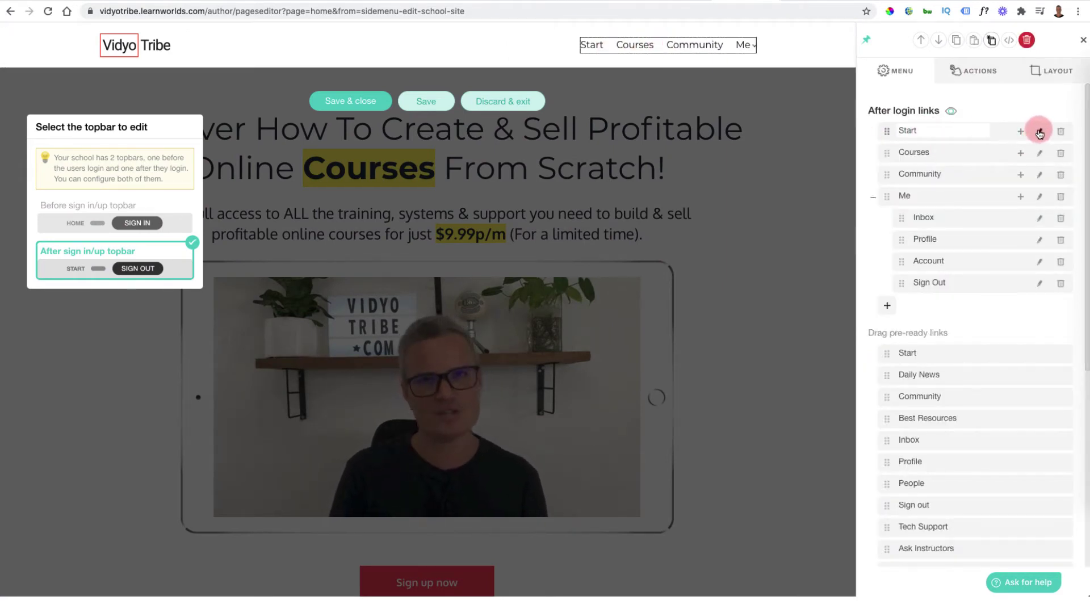
left_click(1038, 132)
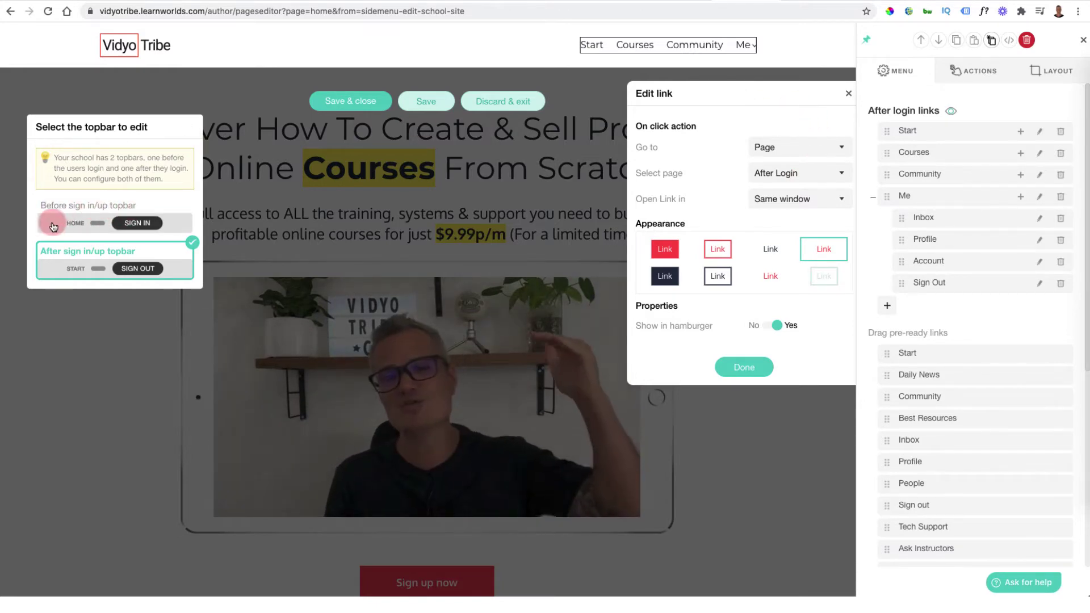
- Switch to the After sign in/up topbar, then exit the editor and discard the topbar changes
left_click(53, 224)
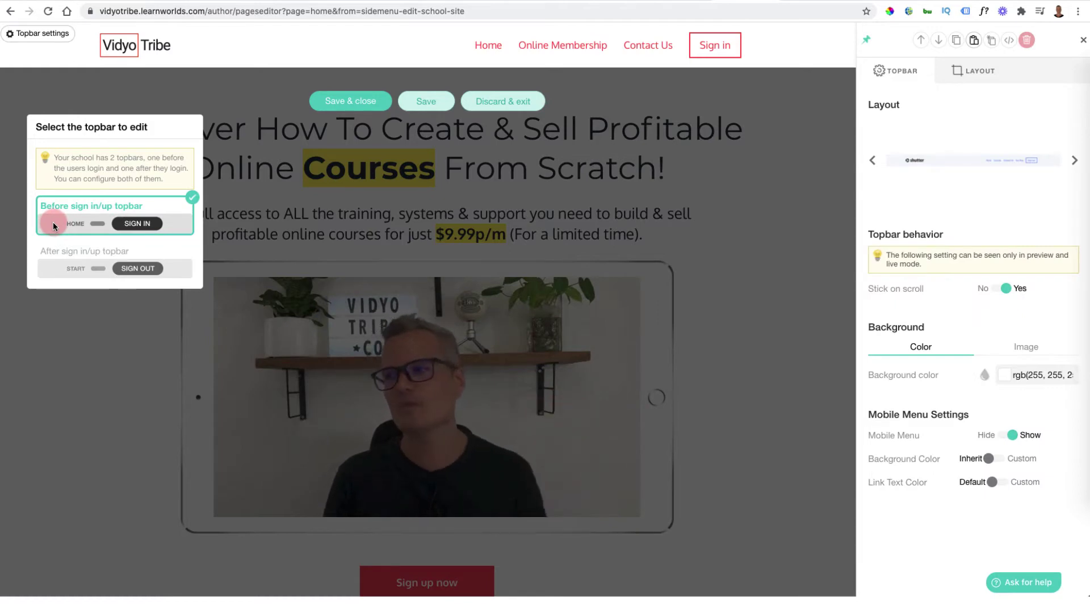
left_click(55, 264)
left_click(386, 100)
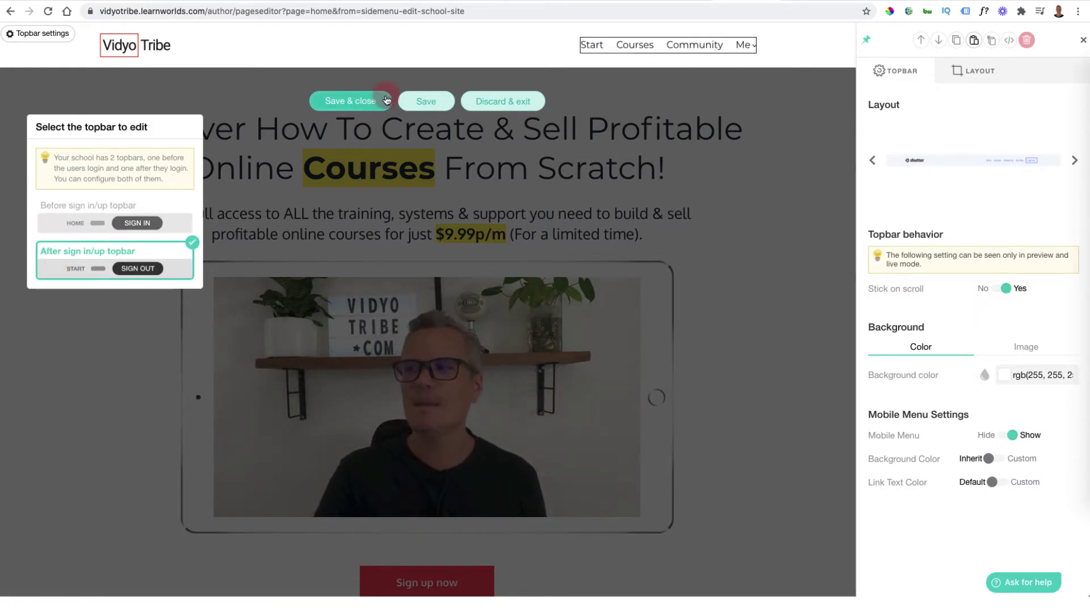
left_click(510, 105)
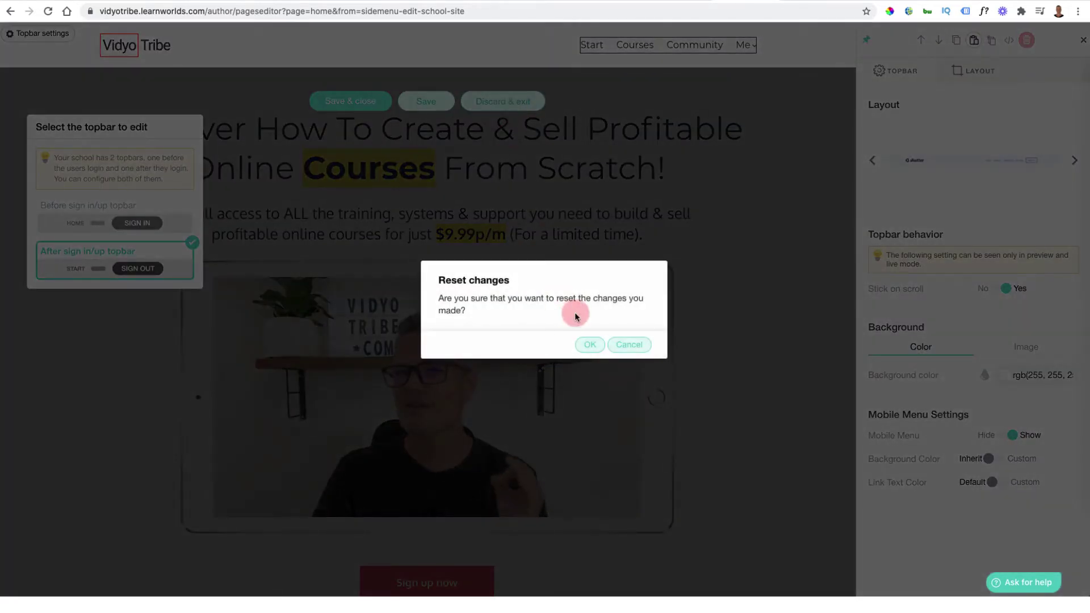
left_click(591, 344)
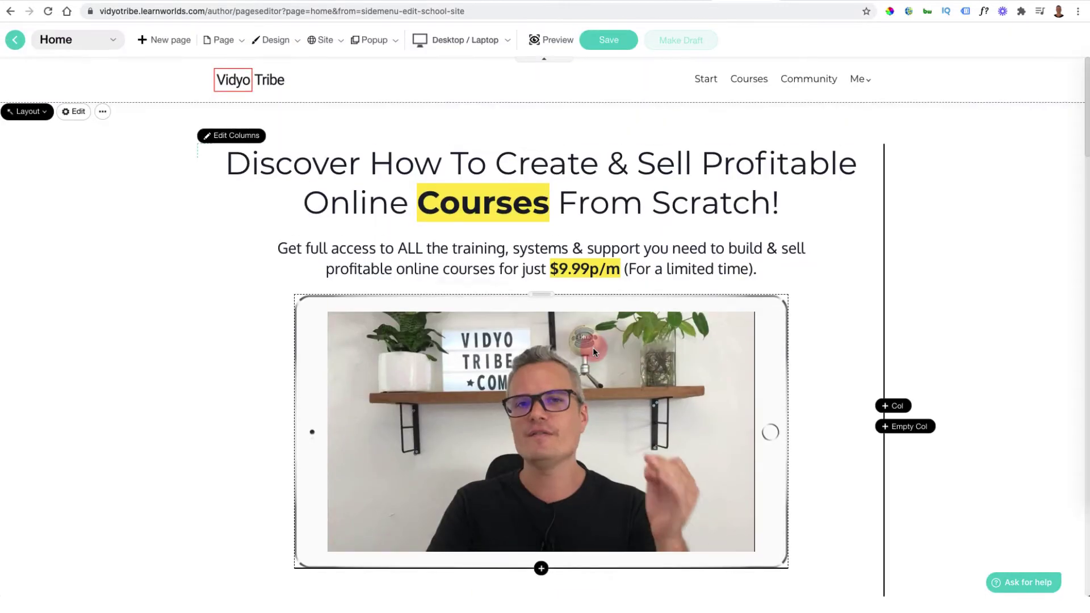
- Review the Home page's properties panel and close it
left_click(847, 136)
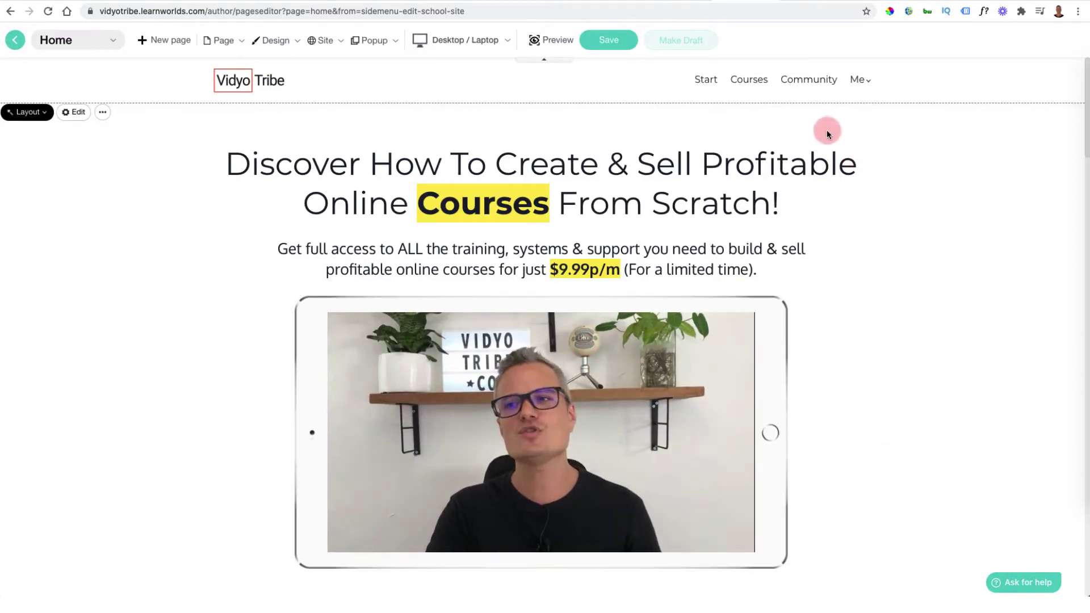
mouse_move(807, 89)
scroll(873, 203, "down", 15)
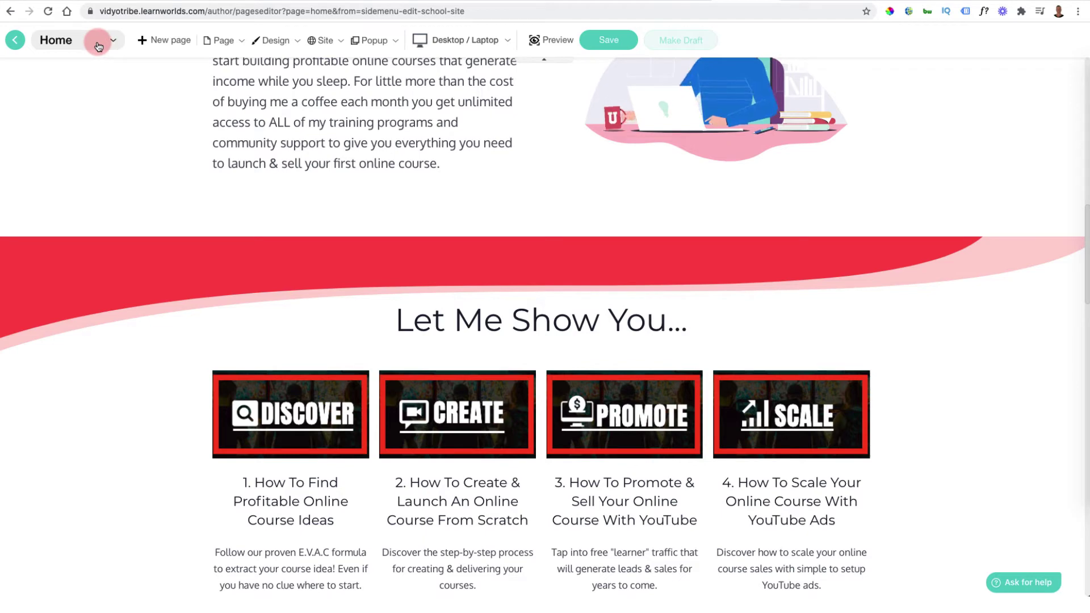
mouse_move(333, 44)
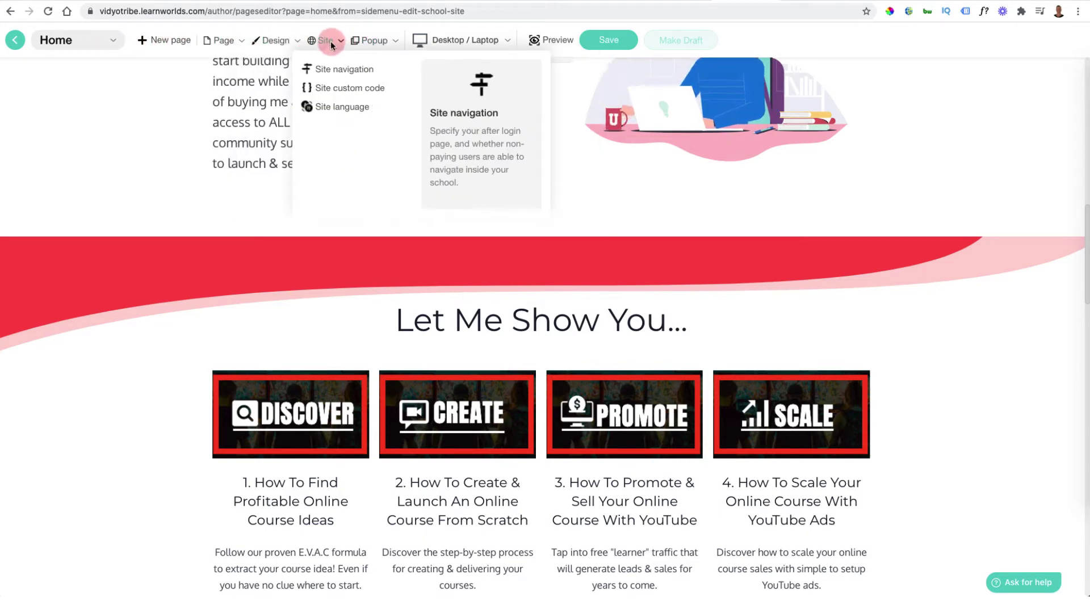
mouse_move(232, 51)
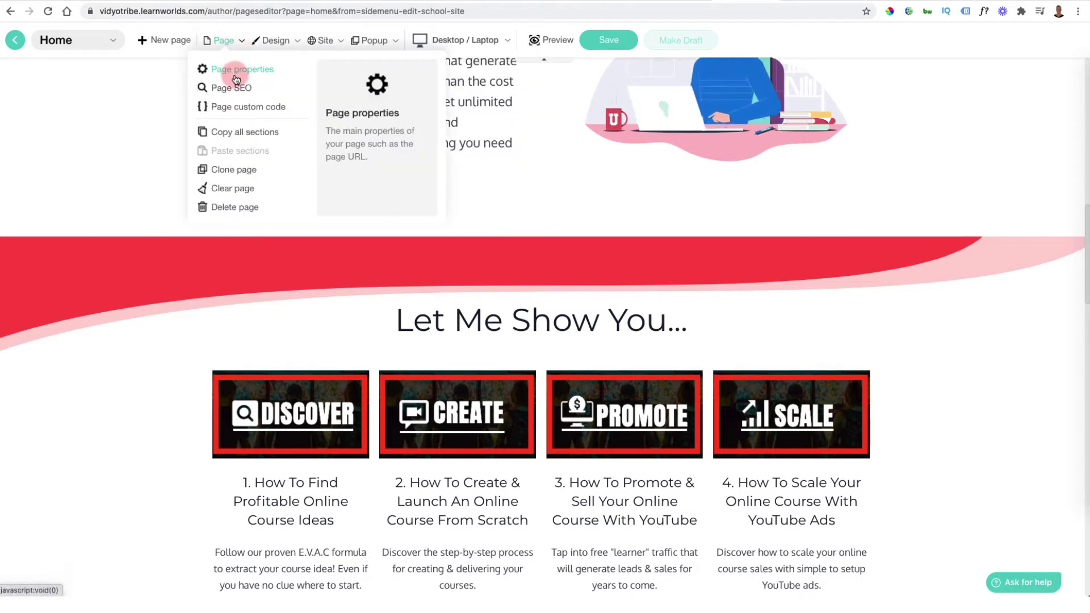
left_click(236, 73)
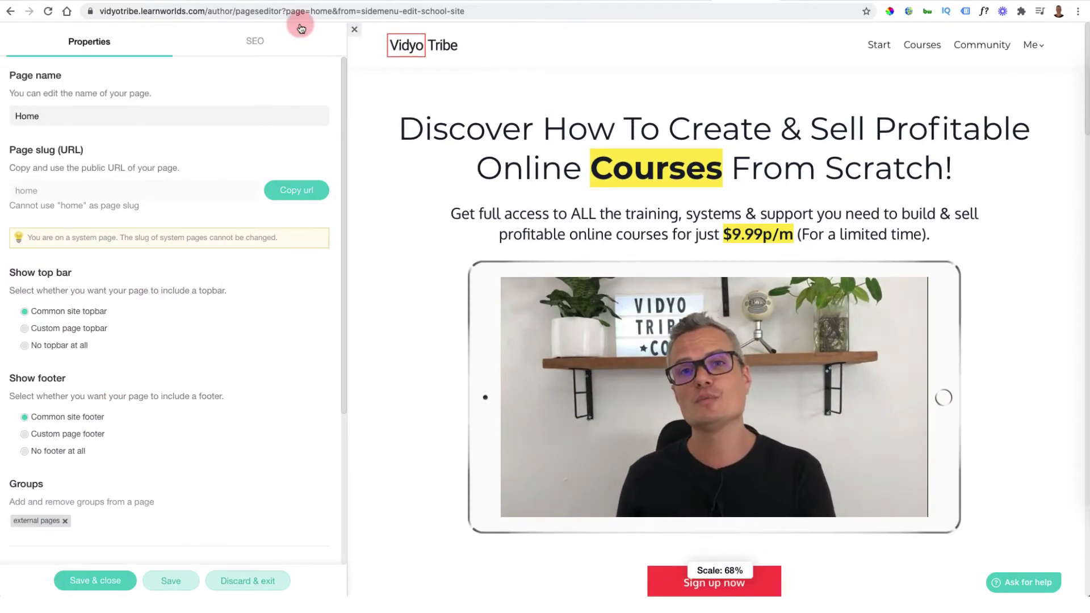
left_click(354, 29)
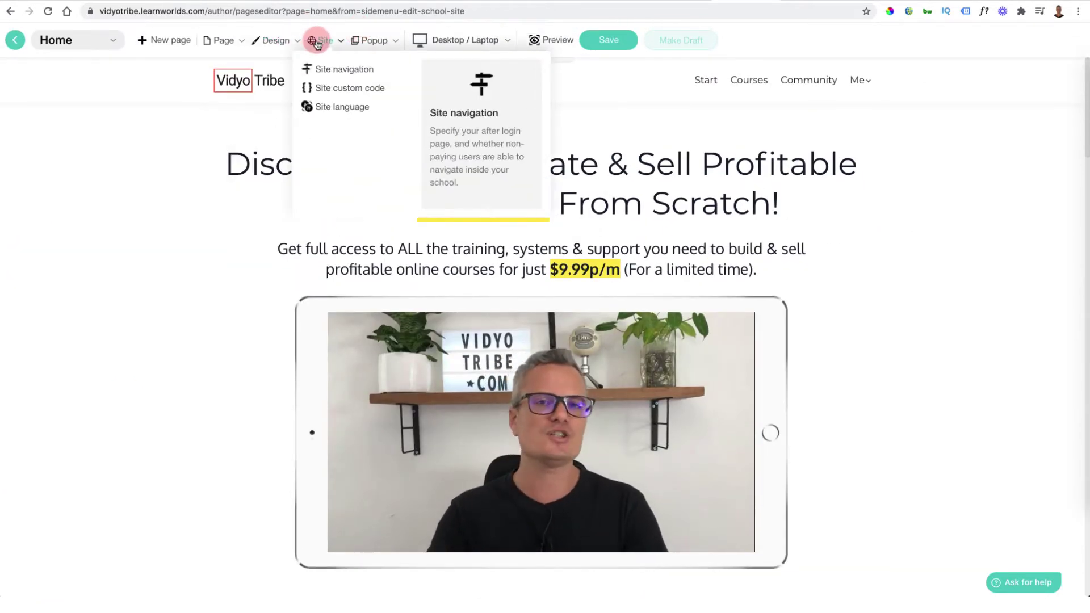
- Check the Home page SEO settings (title Home, no description) and list the device preview layouts
mouse_move(236, 46)
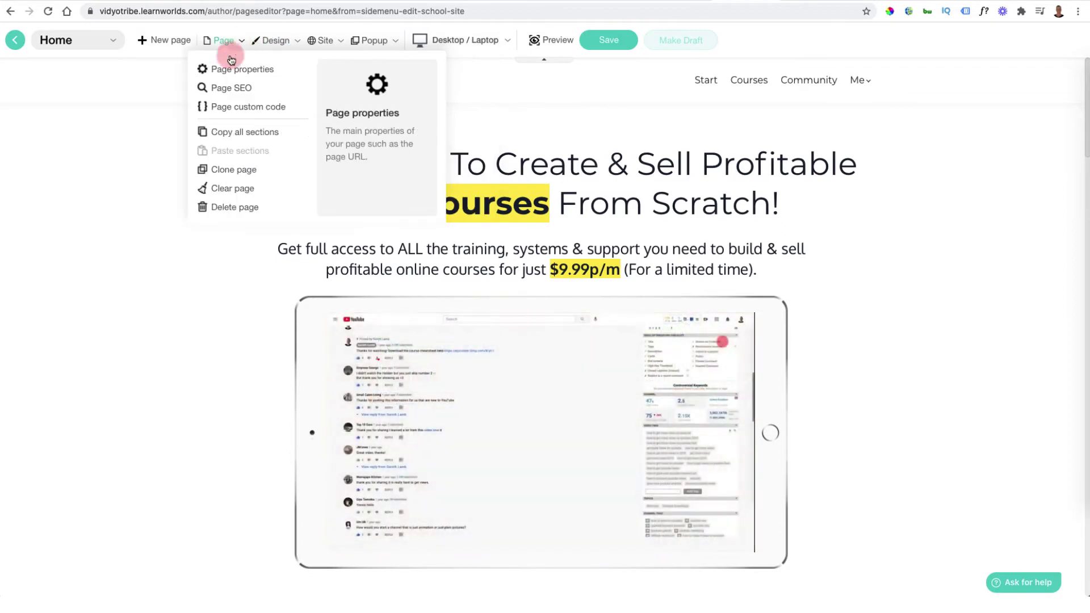
left_click(235, 87)
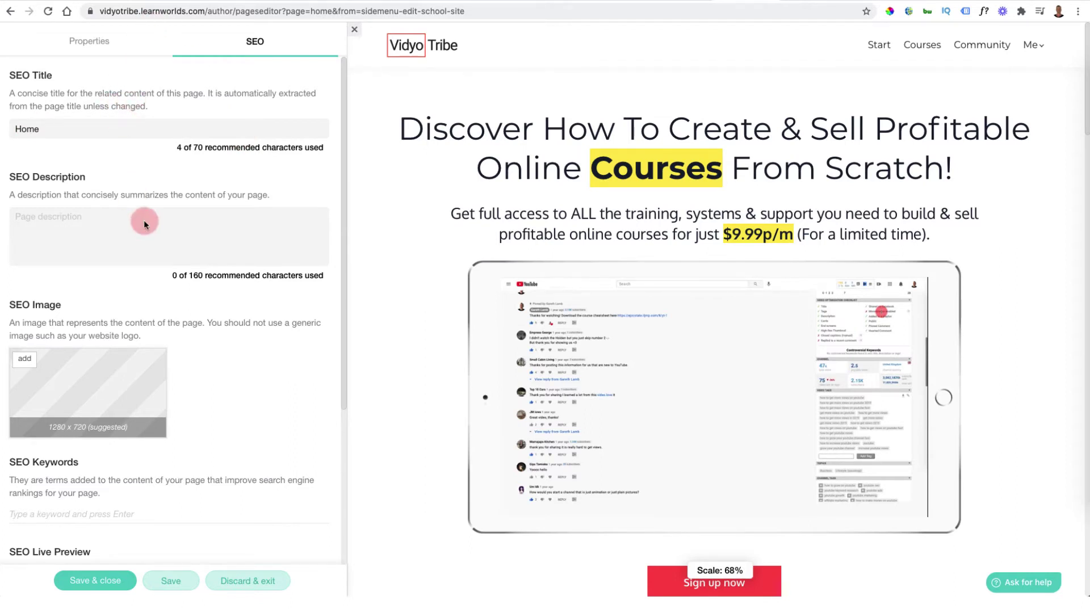
left_click(354, 33)
left_click(365, 35)
left_click(427, 35)
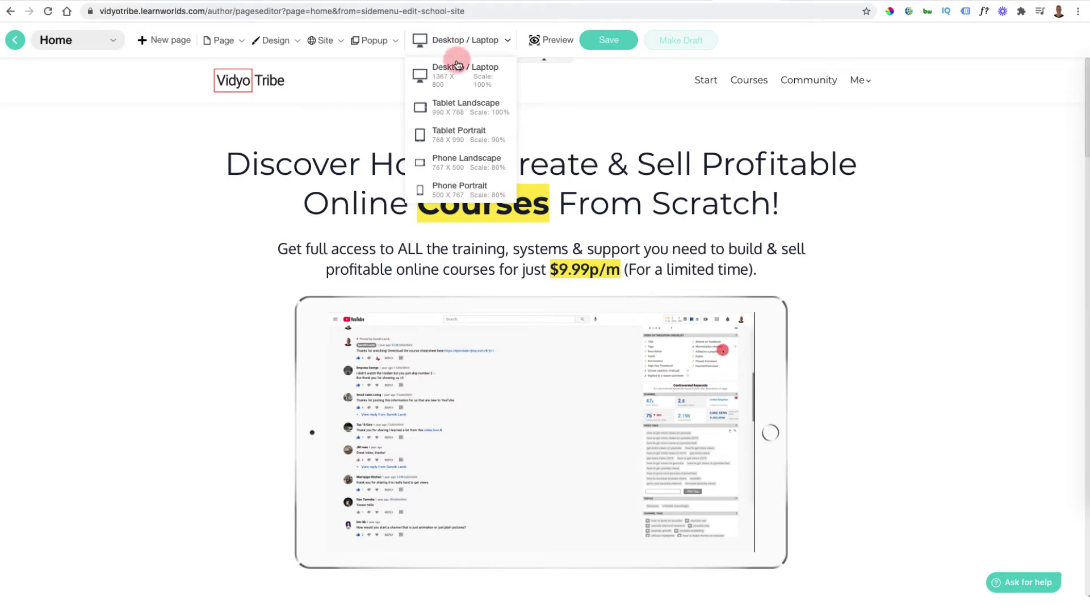
- Preview the Home page in the Phone Portrait layout at 80% scale
left_click(455, 187)
scroll(650, 213, "down", 5)
scroll(646, 218, "down", 10)
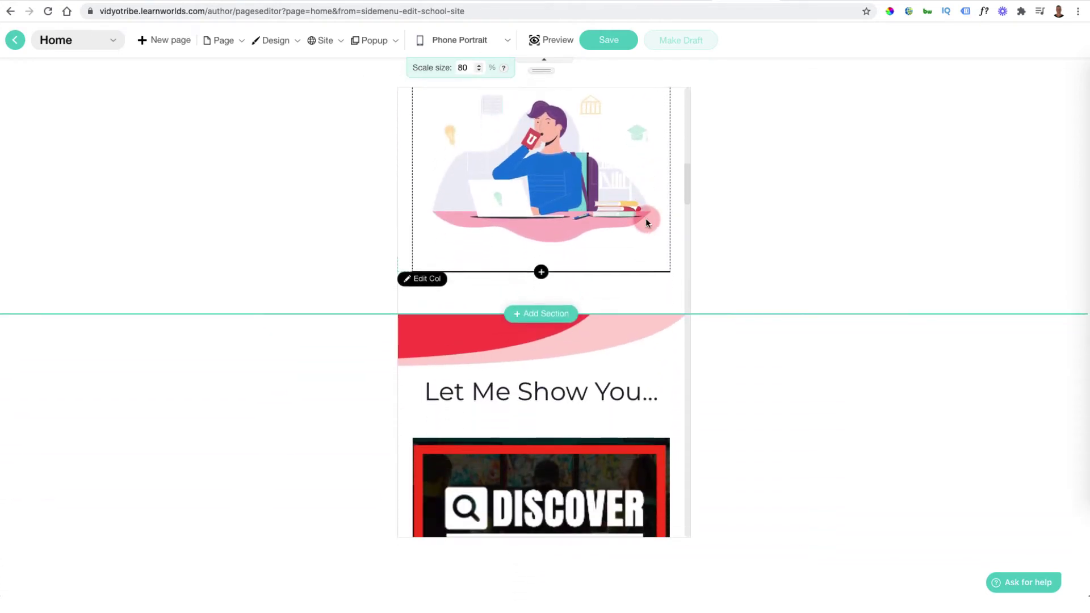
scroll(645, 218, "up", 15)
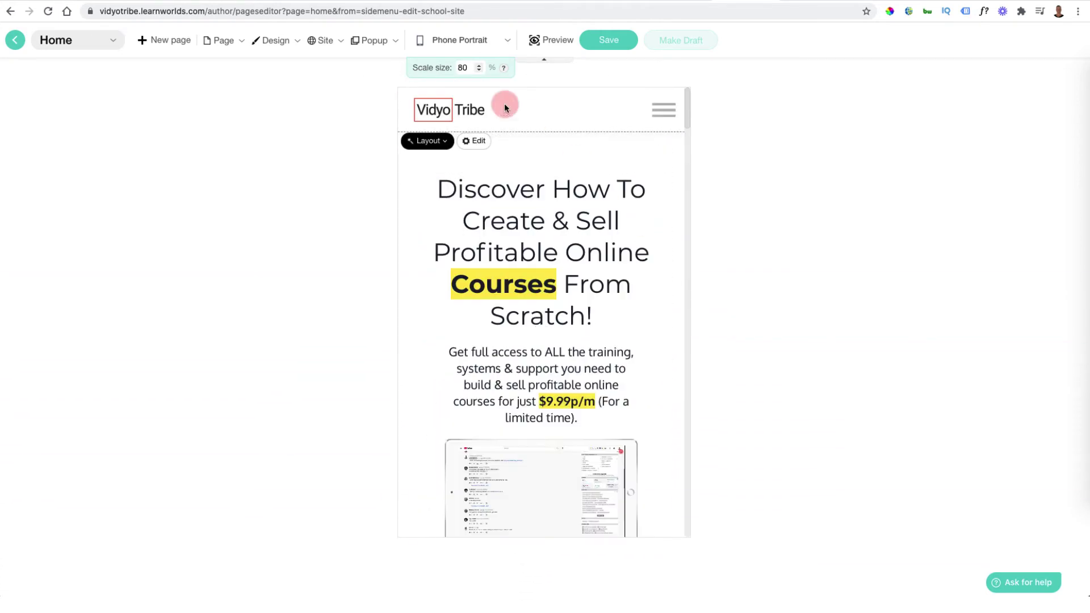
left_click(372, 42)
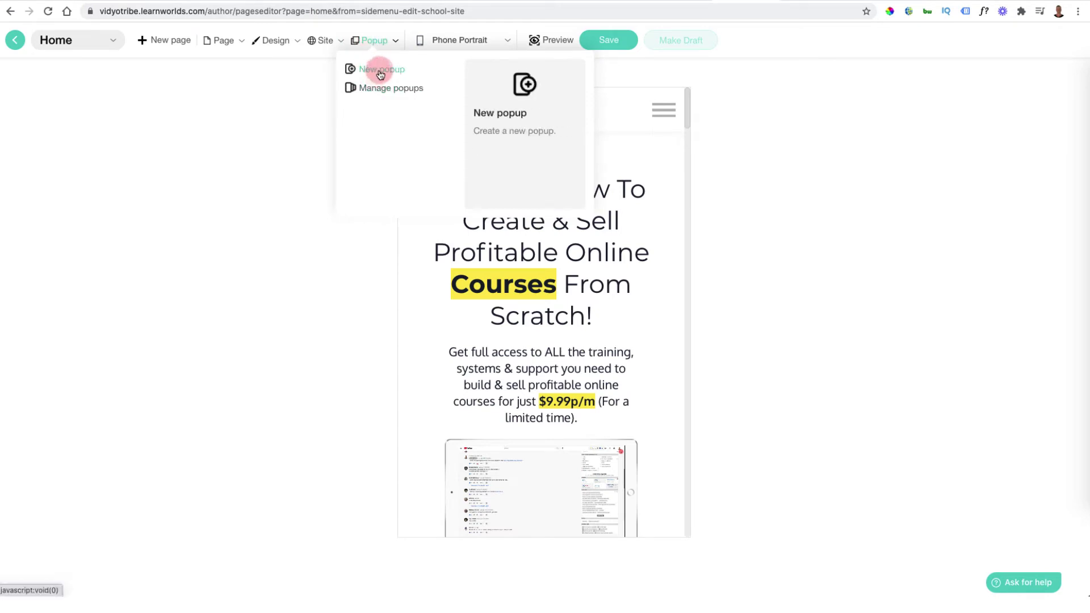
left_click(379, 70)
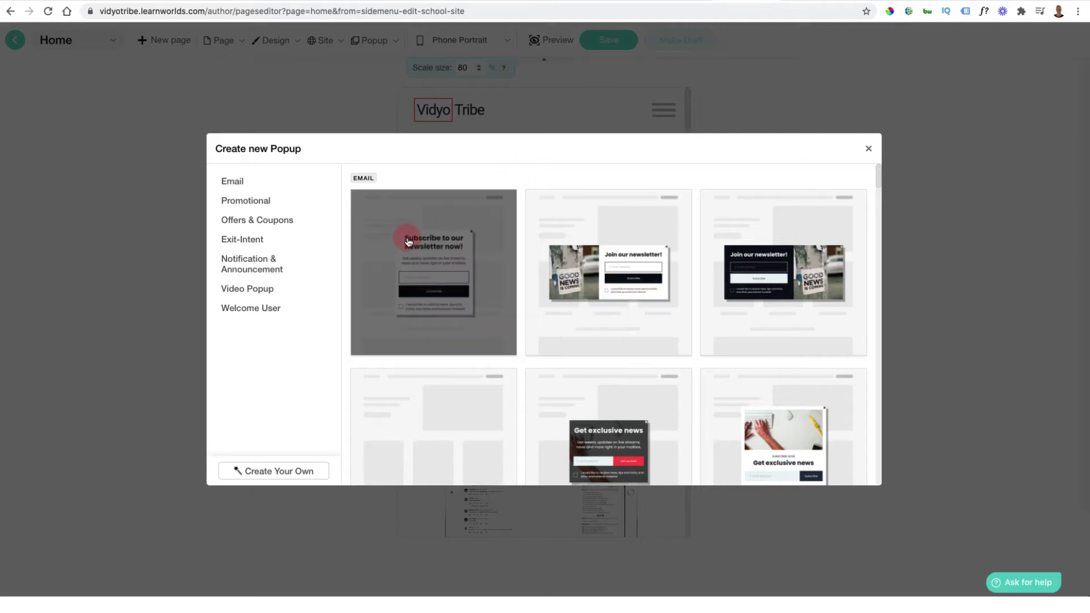
scroll(601, 280, "down", 1)
scroll(601, 281, "down", 5)
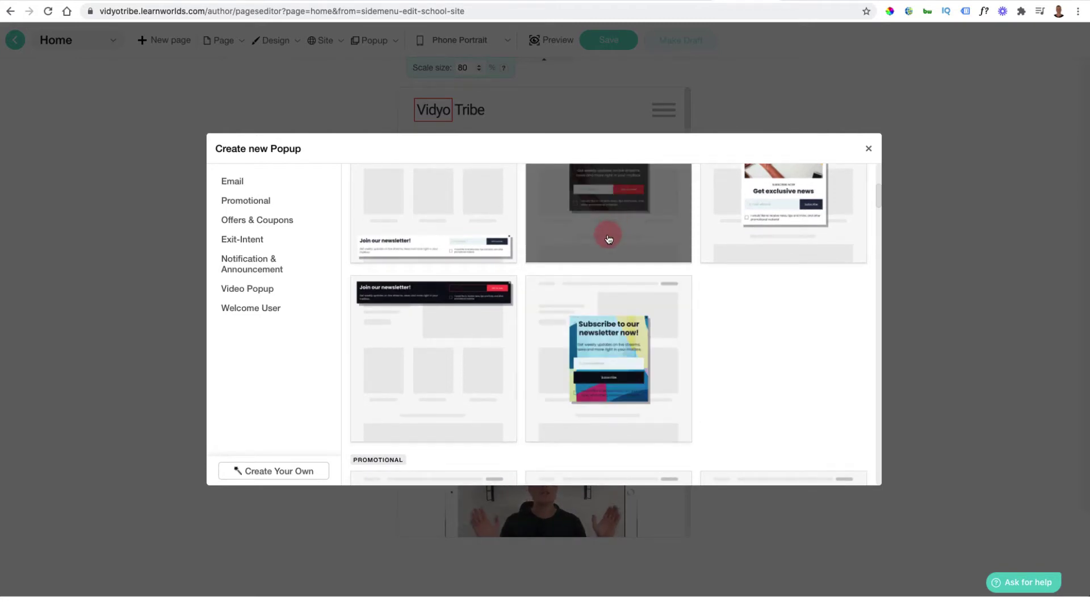
scroll(541, 270, "down", 8)
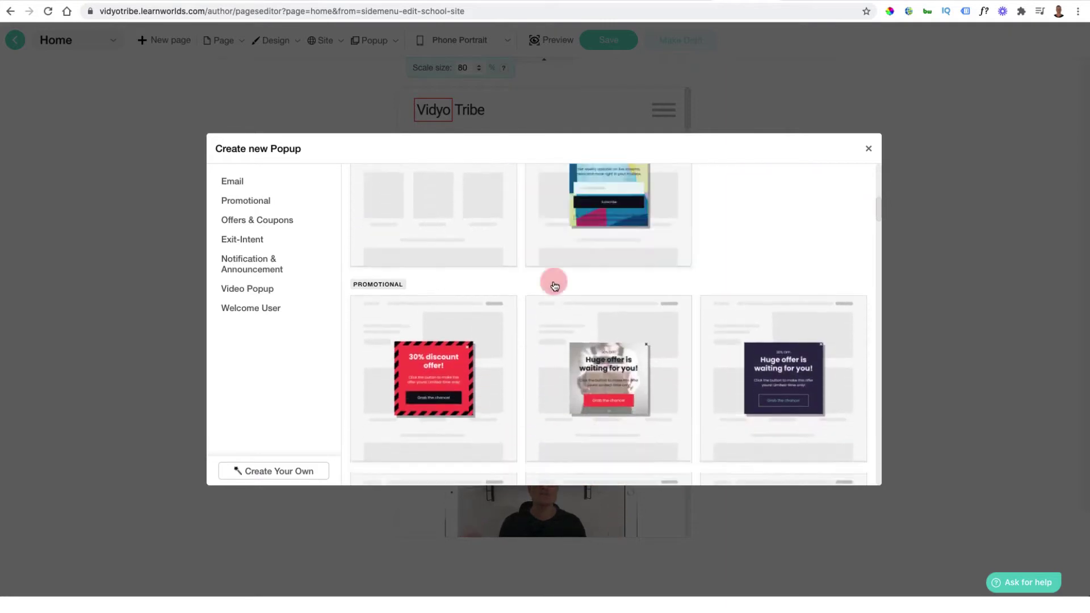
scroll(557, 290, "down", 5)
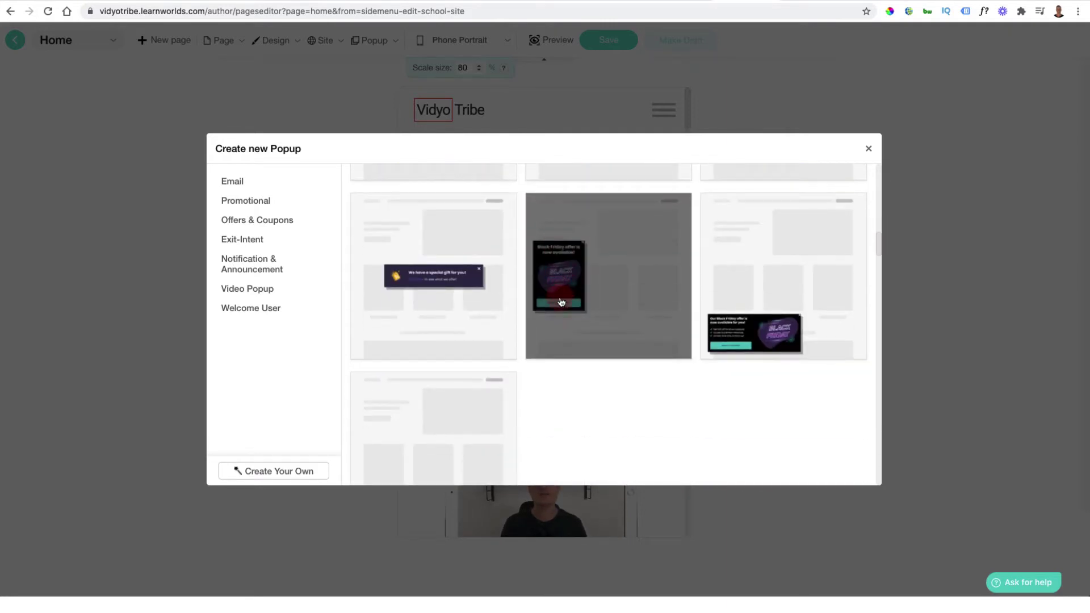
scroll(561, 301, "up", 3)
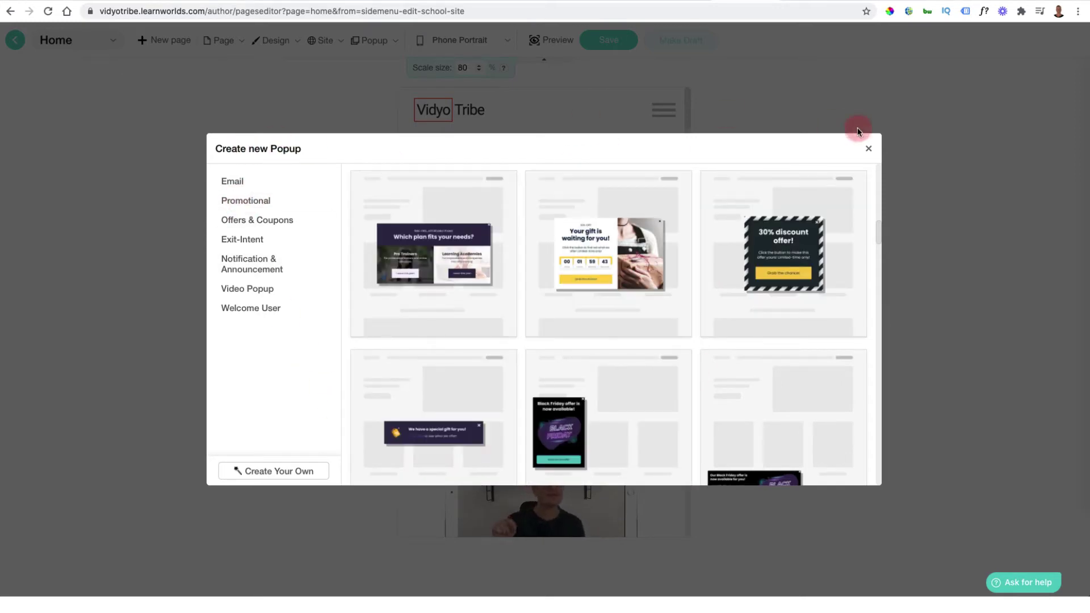
left_click(869, 150)
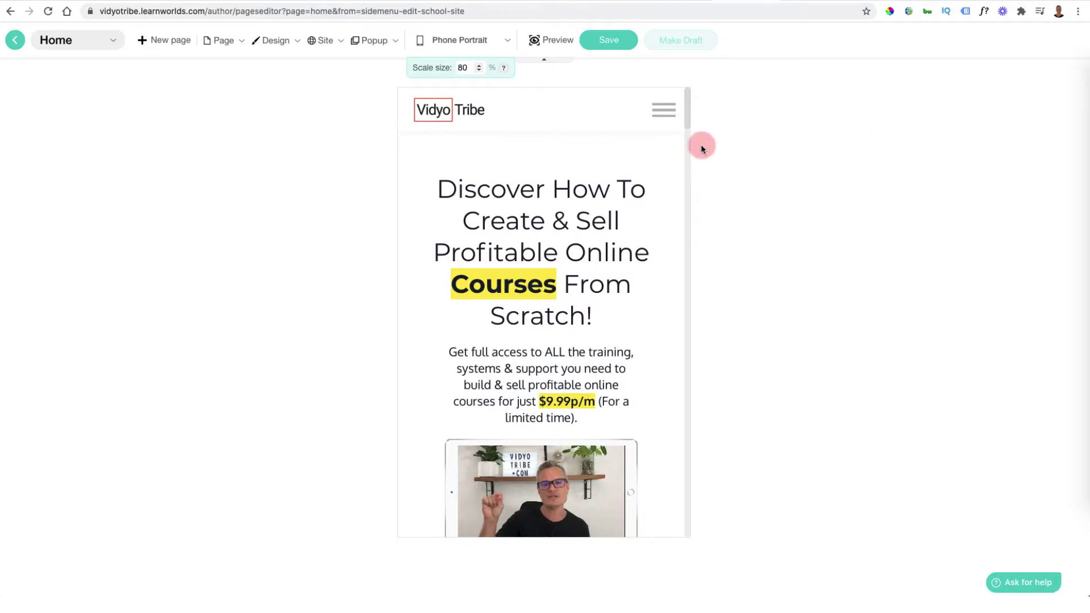
- Exit the site builder and answer the Save changes? prompt
left_click(14, 42)
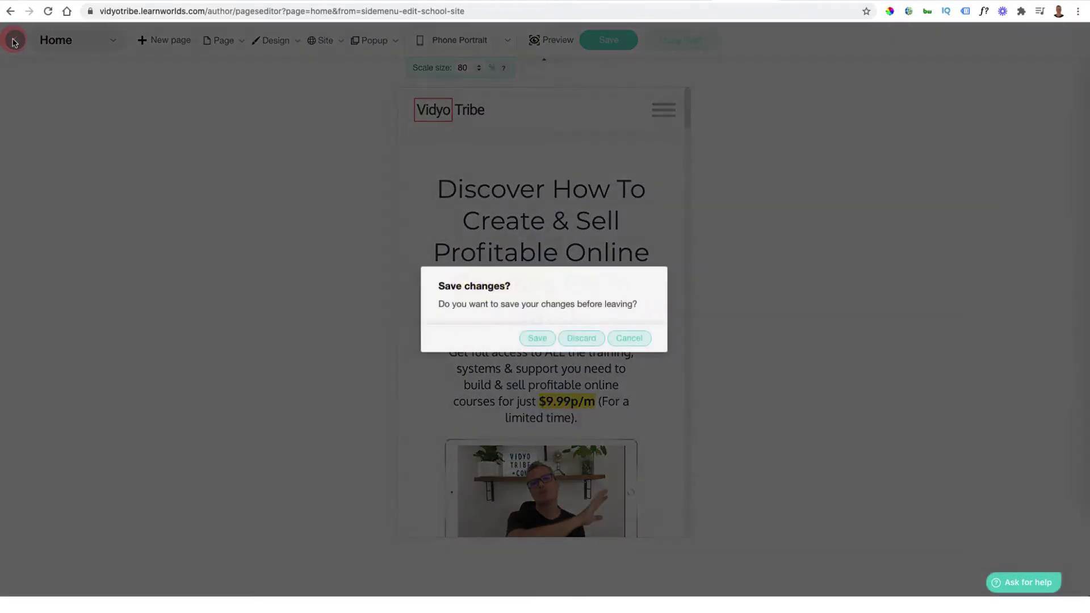
left_click(591, 343)
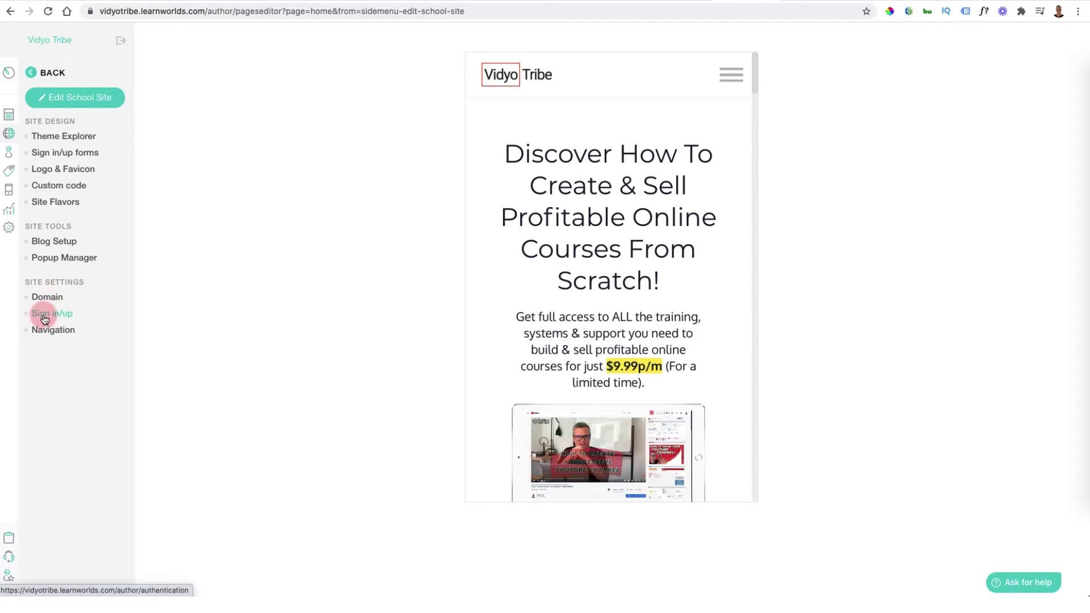
- Review the Sign in/up settings, then go back and open the Courses menu
left_click(53, 320)
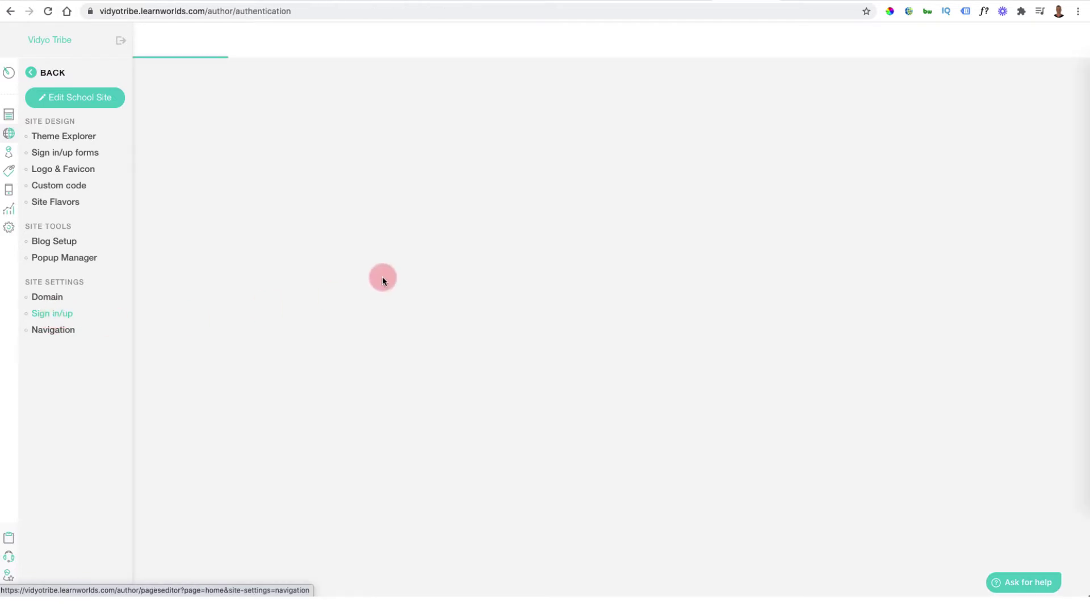
scroll(767, 312, "down", 4)
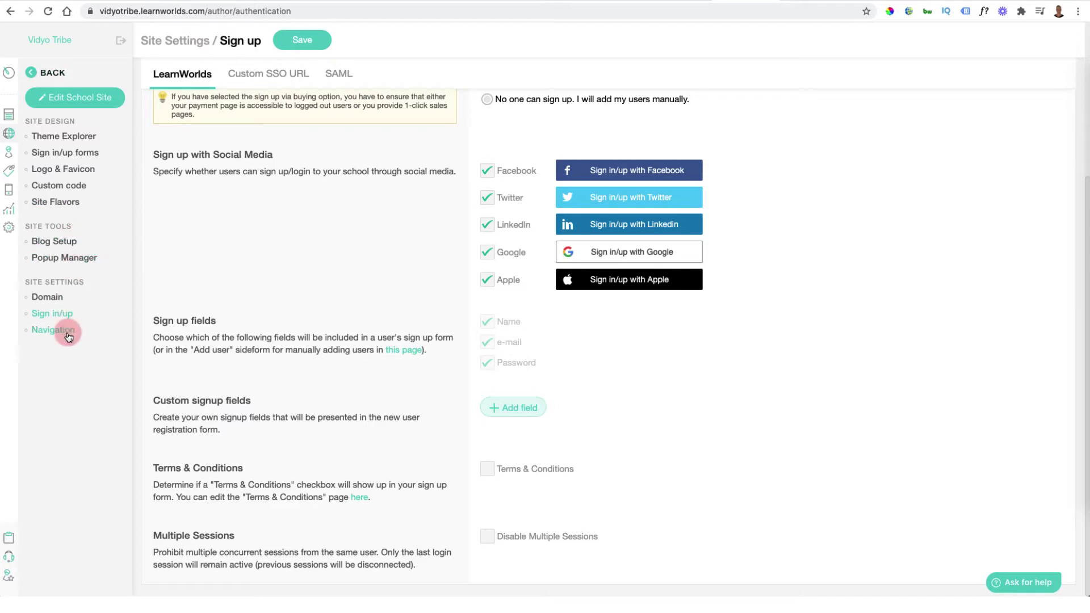
left_click(30, 72)
left_click(46, 120)
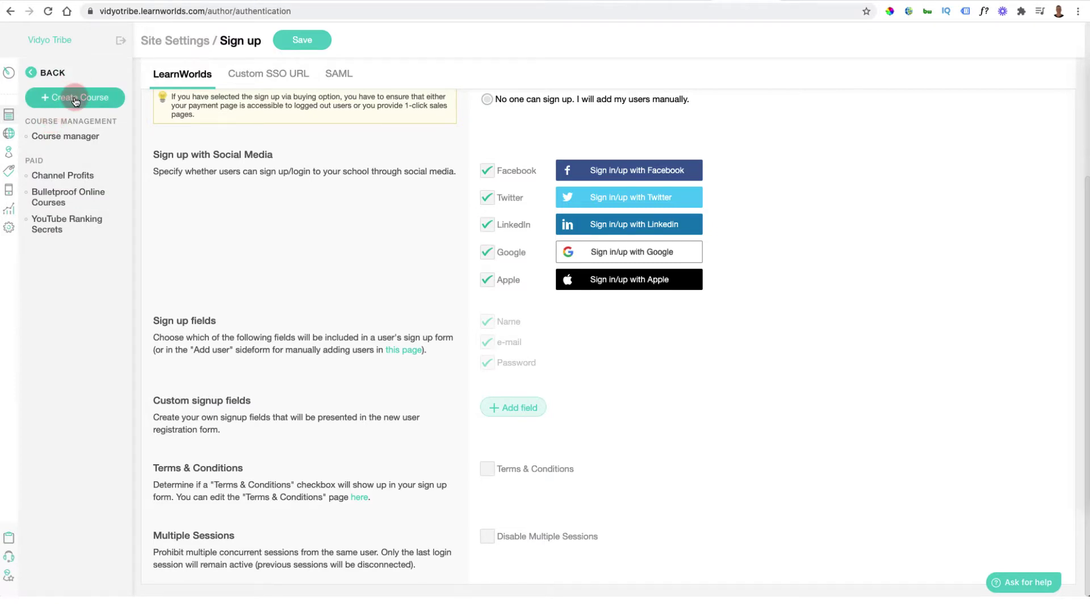
- Start a new course titled 'Test', keeping the default slug and Paid access
left_click(75, 100)
left_click(569, 243)
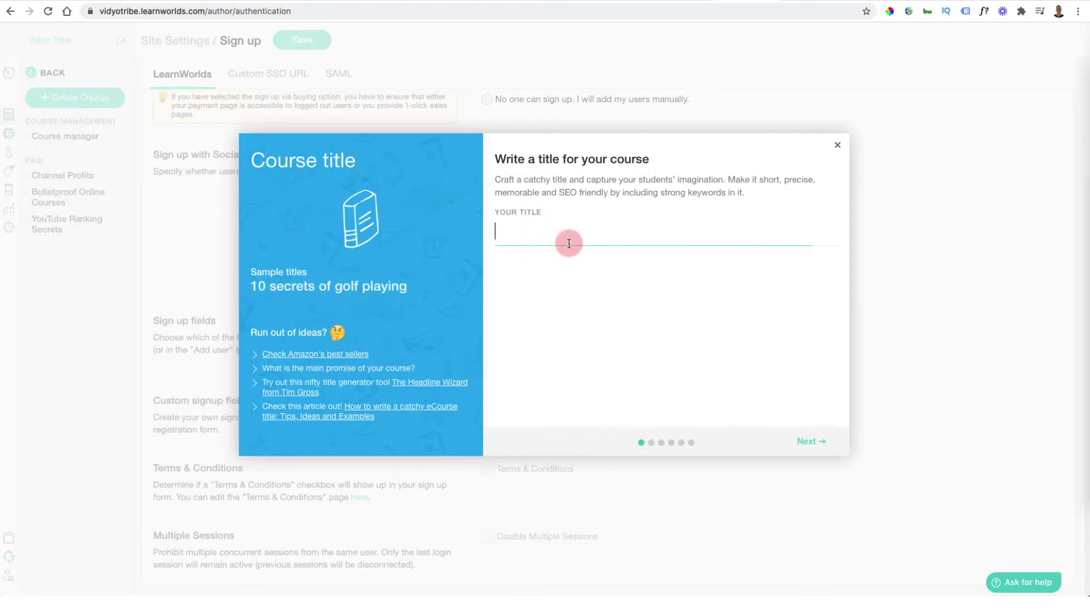
type("Test")
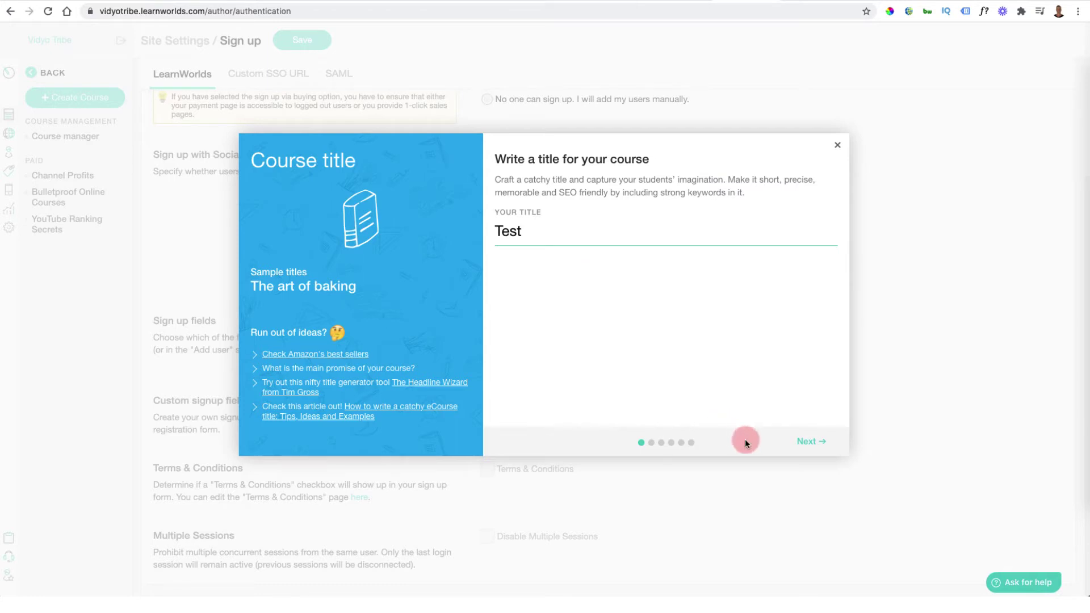
left_click(808, 442)
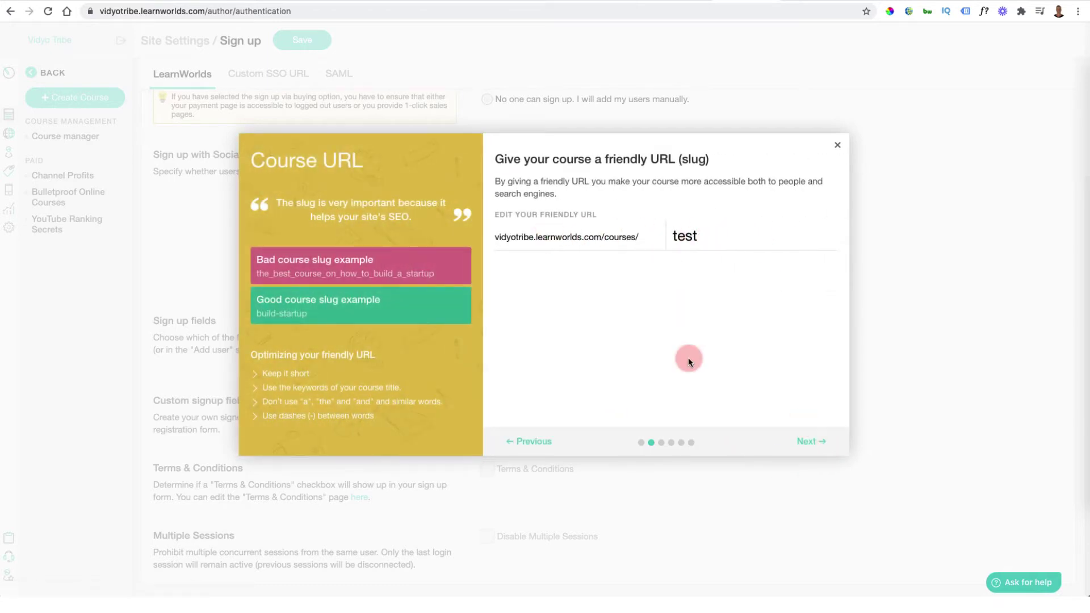
left_click(804, 442)
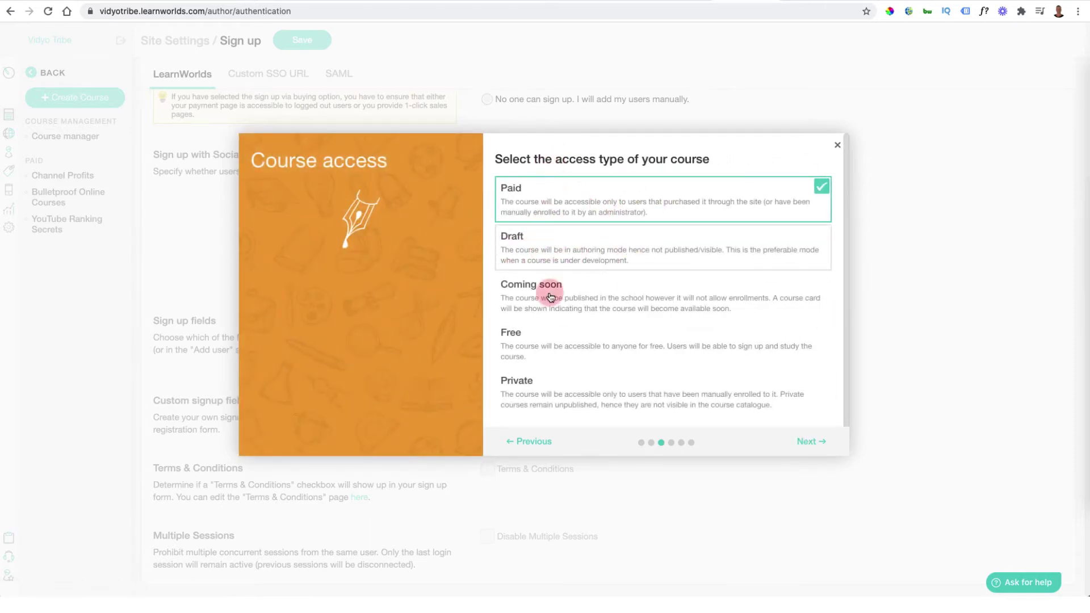
left_click(807, 443)
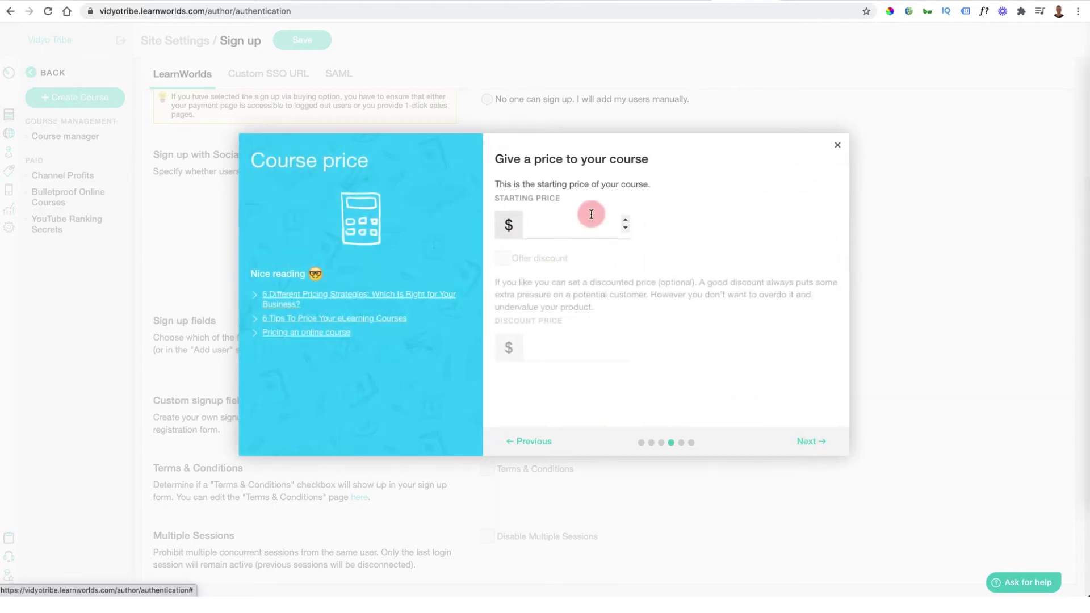
- Price the course at $97 with a $67 discounted price
type("97")
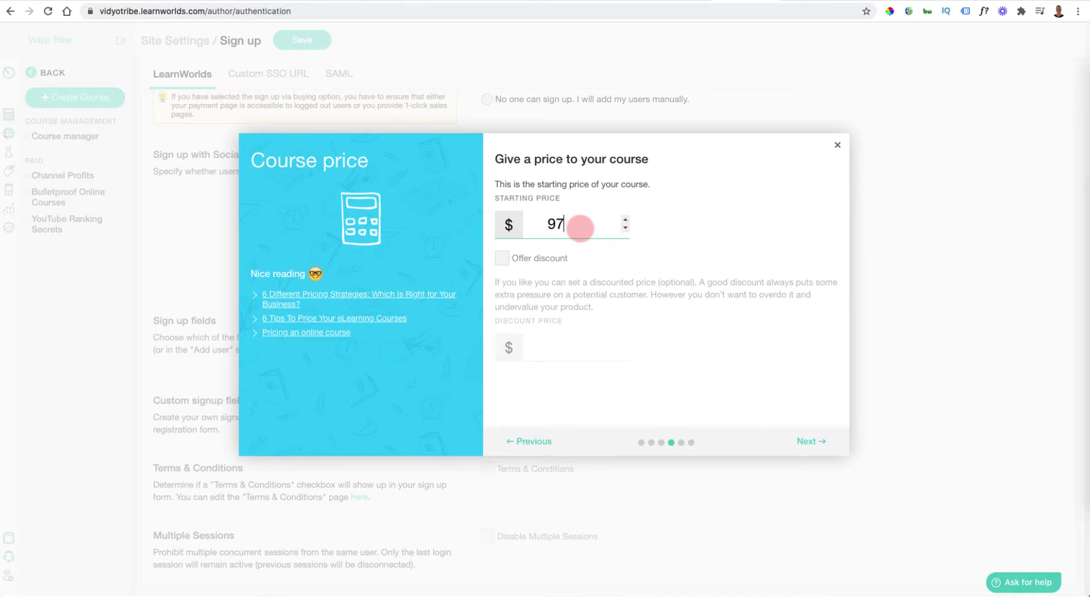
left_click(503, 259)
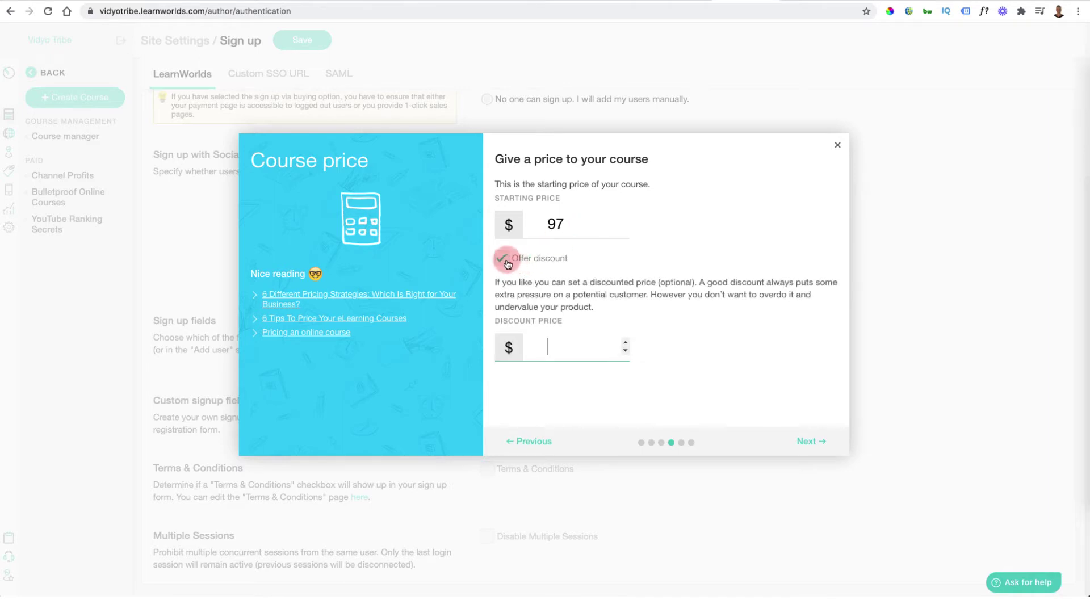
left_click(563, 347)
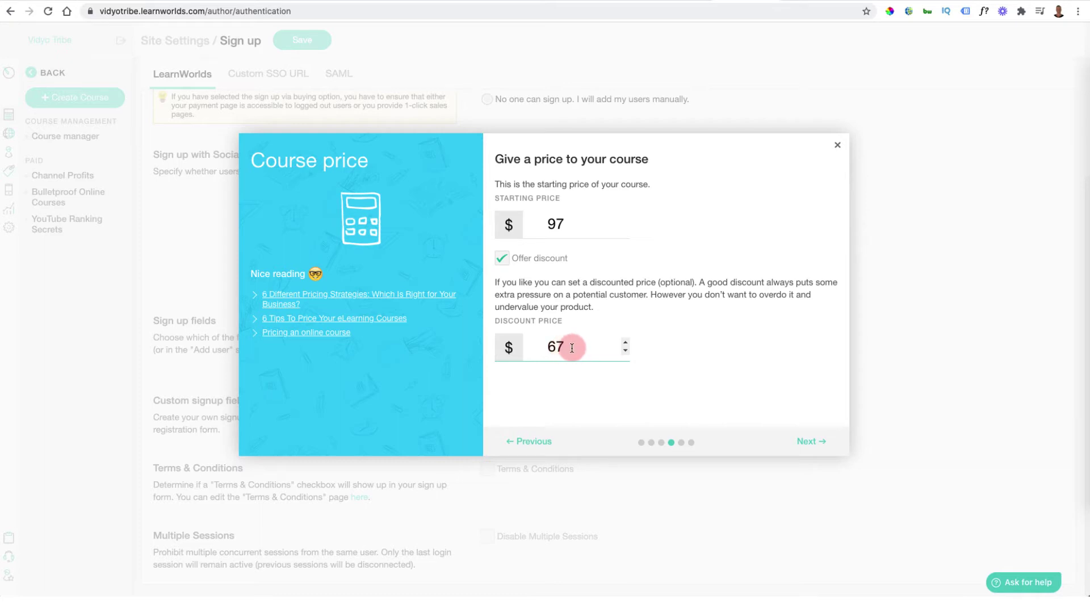
left_click(810, 443)
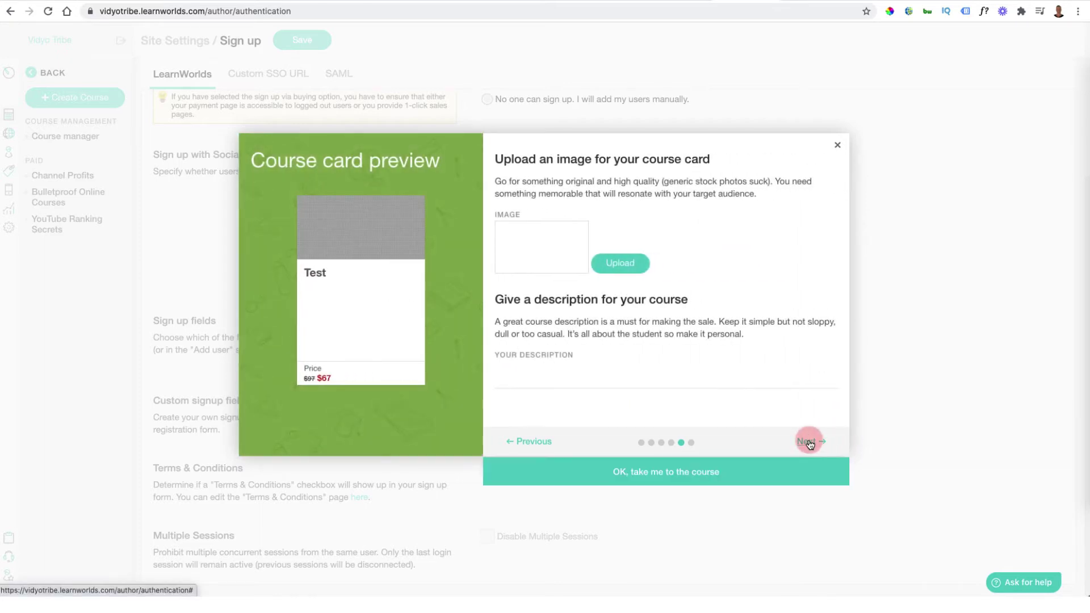
- Add the description 'Test Description' and finish creating the course
left_click(602, 261)
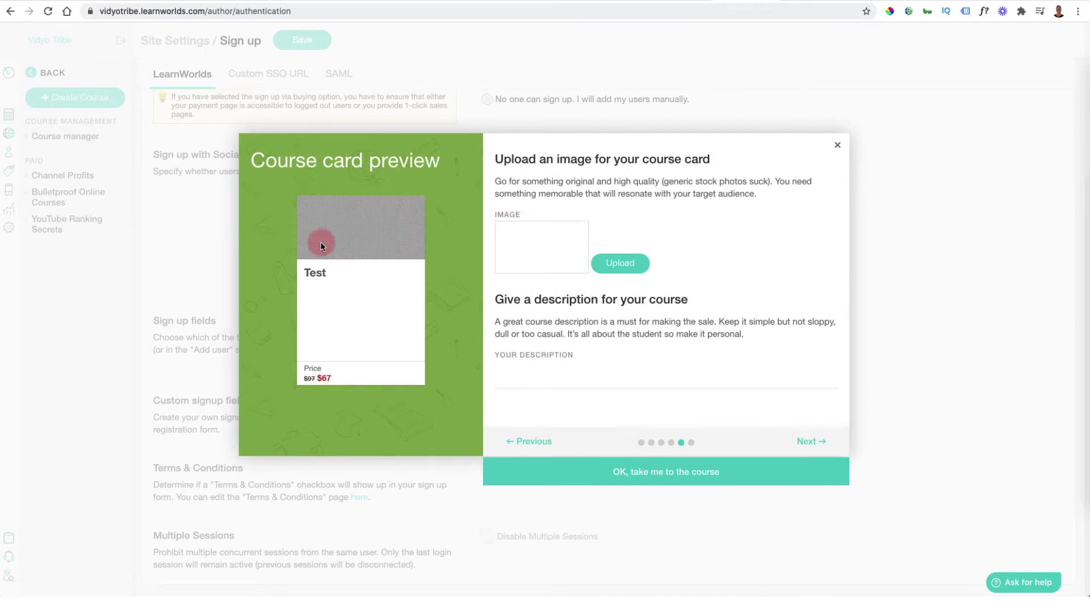
left_click(522, 372)
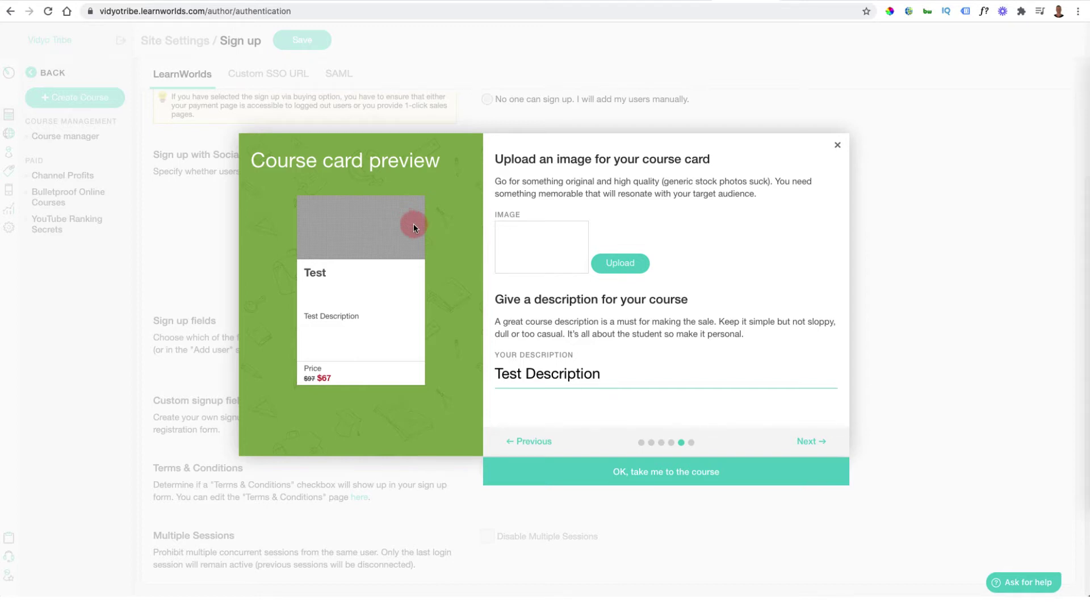
left_click(811, 442)
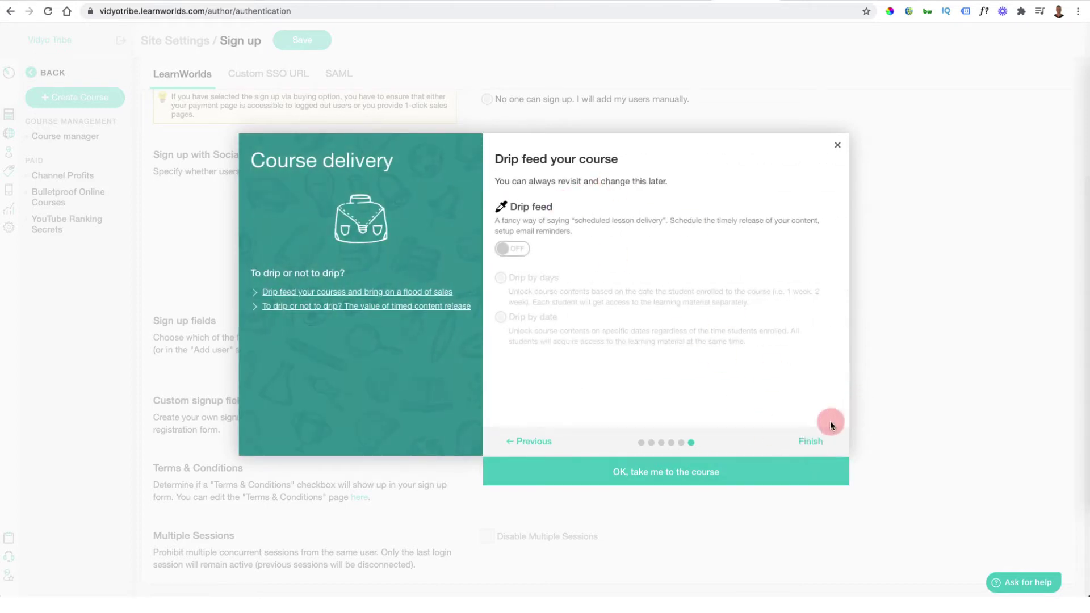
left_click(811, 442)
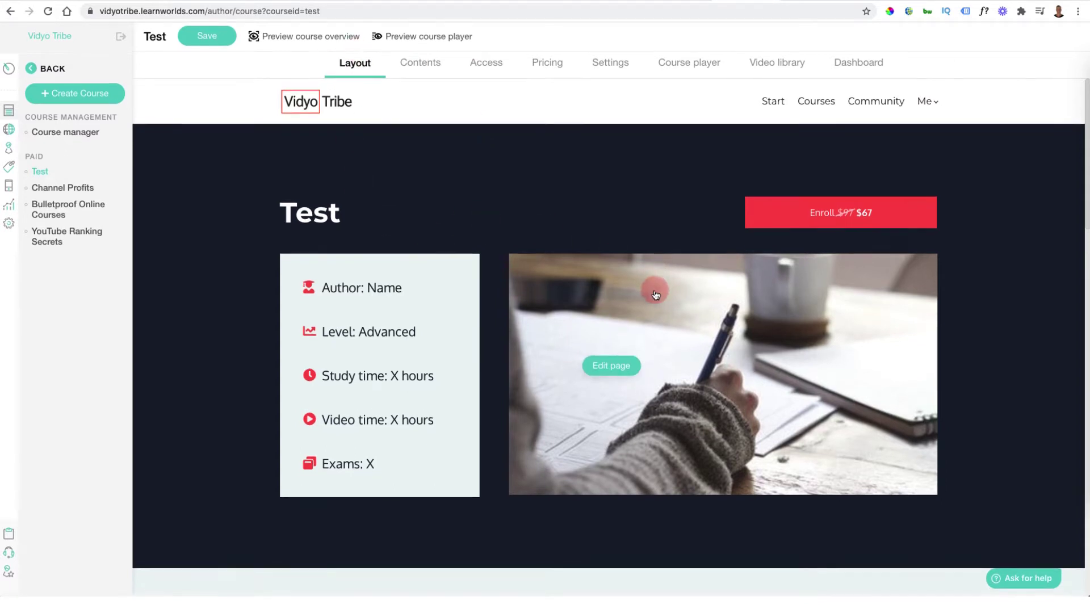
left_click(611, 372)
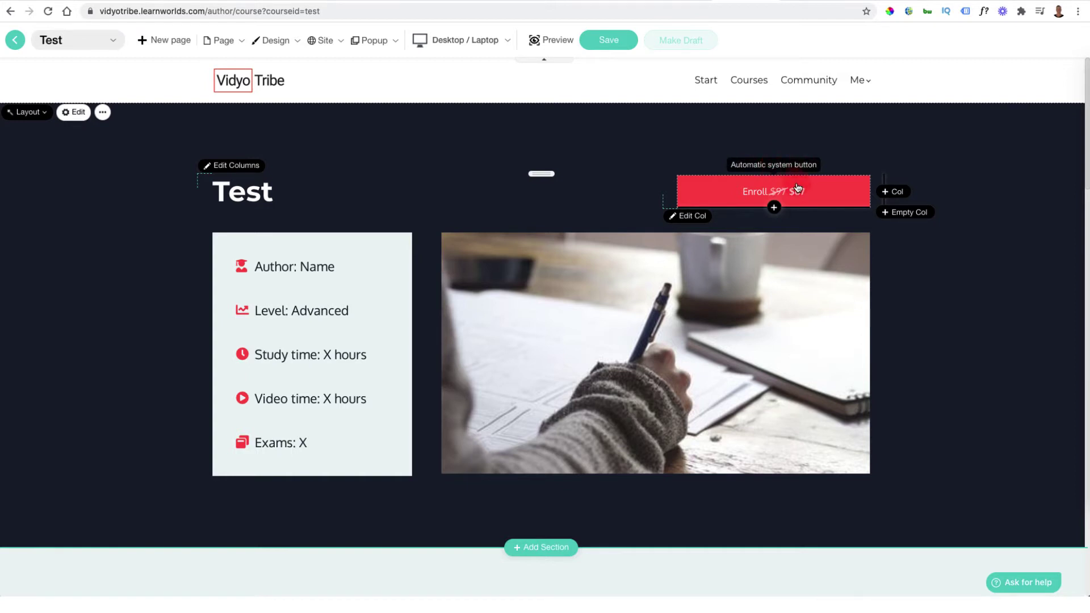
left_click(798, 187)
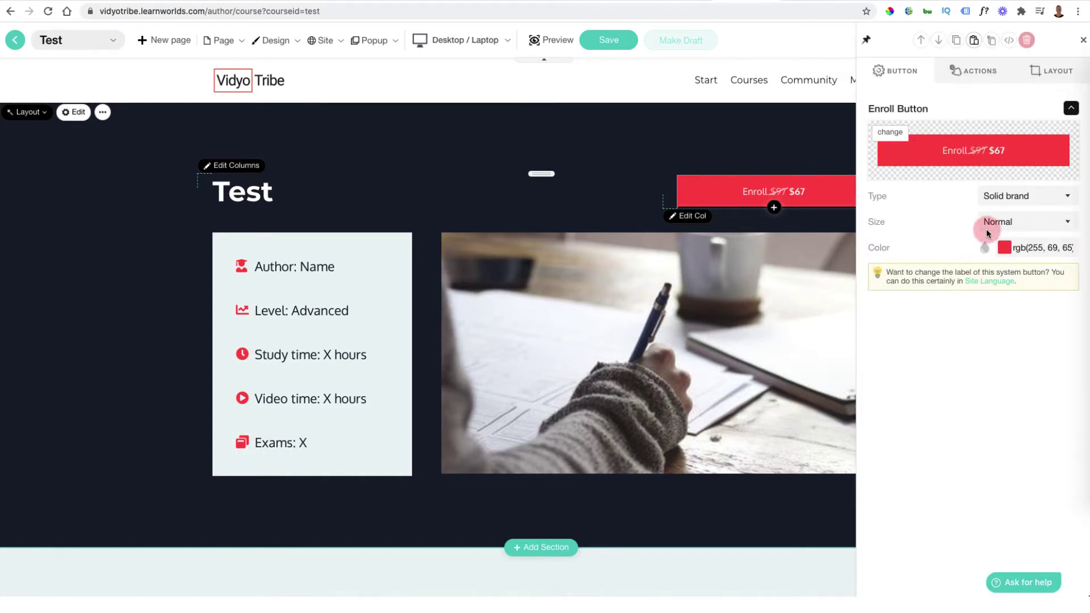
left_click(1077, 38)
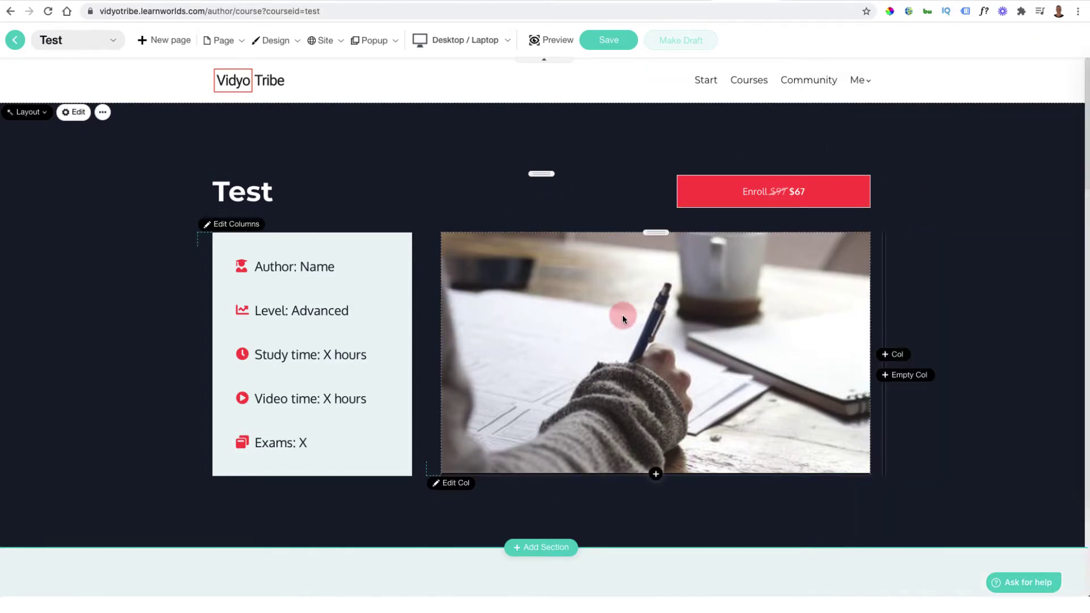
scroll(621, 316, "down", 6)
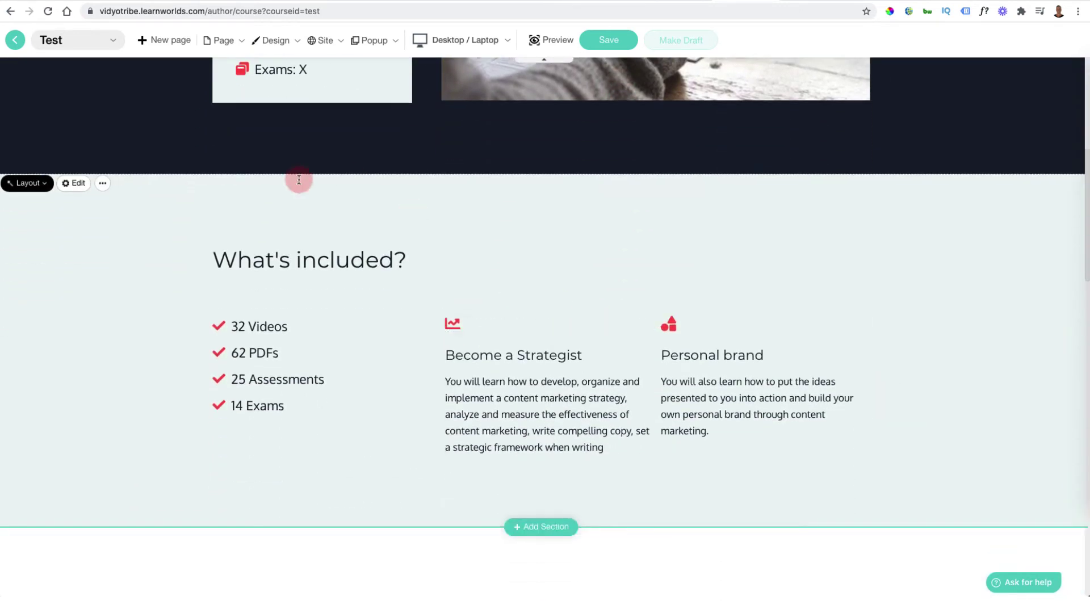
scroll(645, 432, "down", 4)
scroll(645, 433, "down", 5)
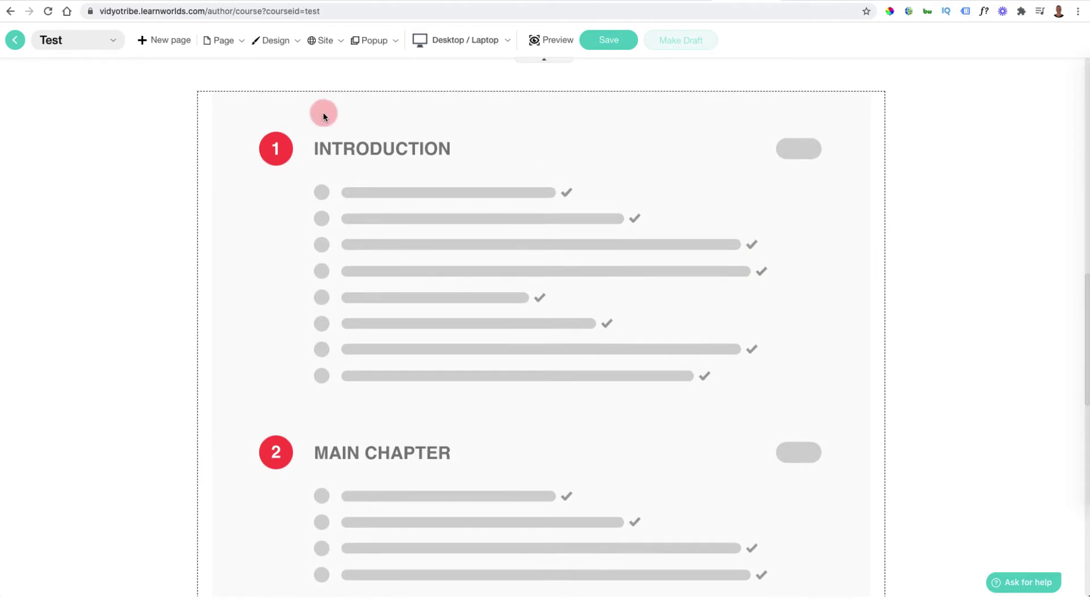
scroll(560, 441, "down", 4)
scroll(560, 441, "up", 3)
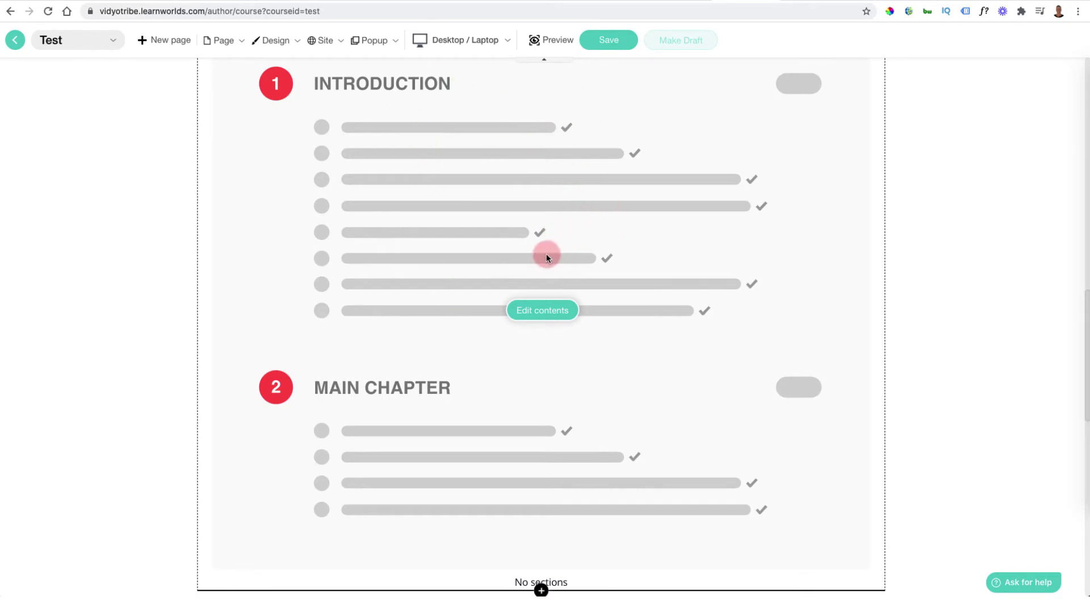
scroll(546, 257, "up", 20)
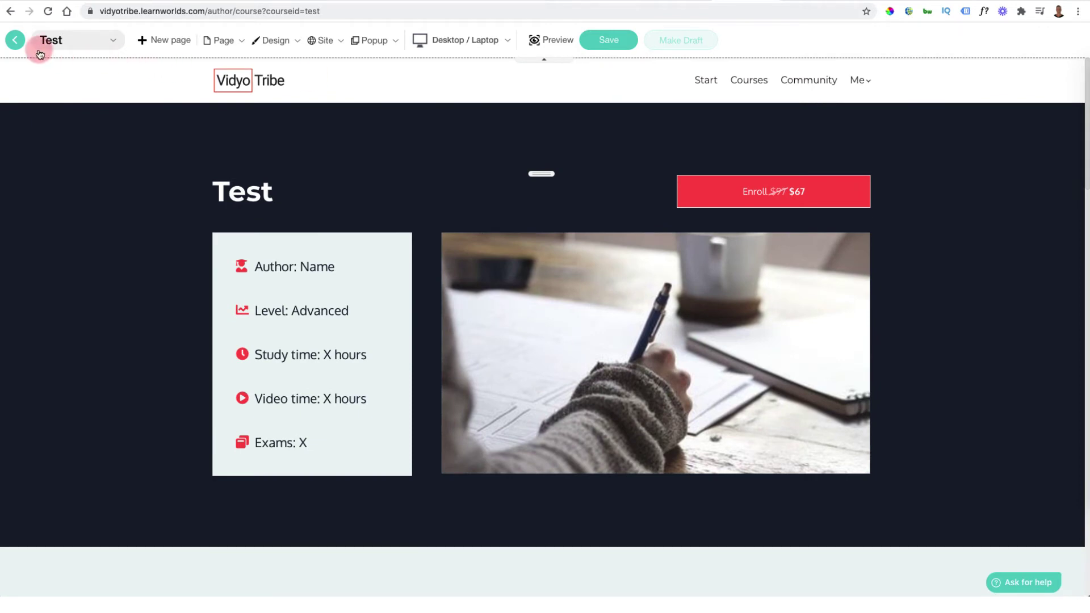
left_click(14, 40)
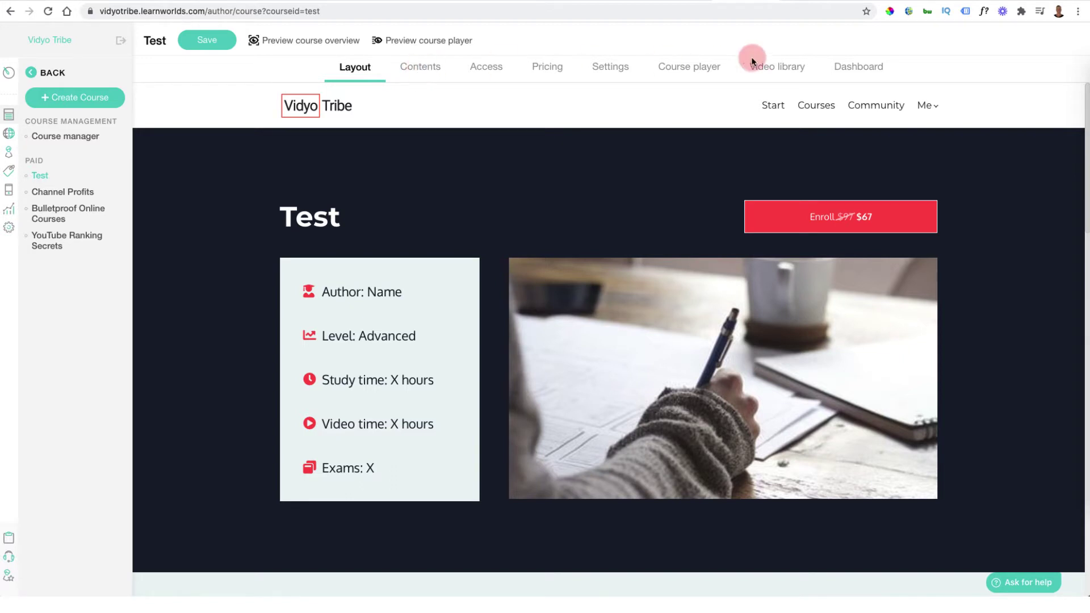
- Add a section titled 'Section 1' with Paid access to the course contents
left_click(778, 68)
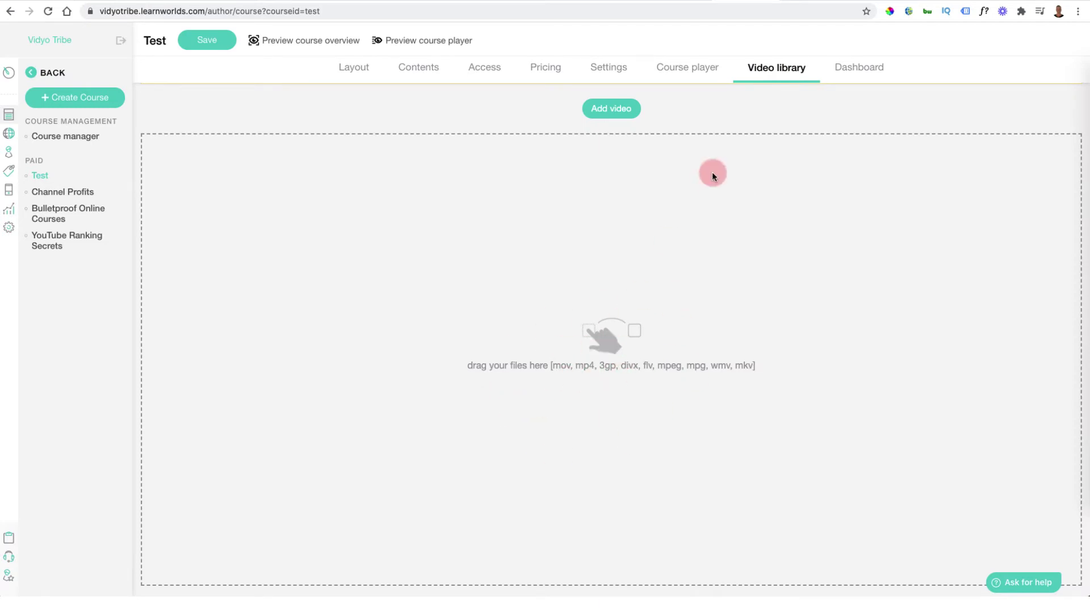
left_click(416, 70)
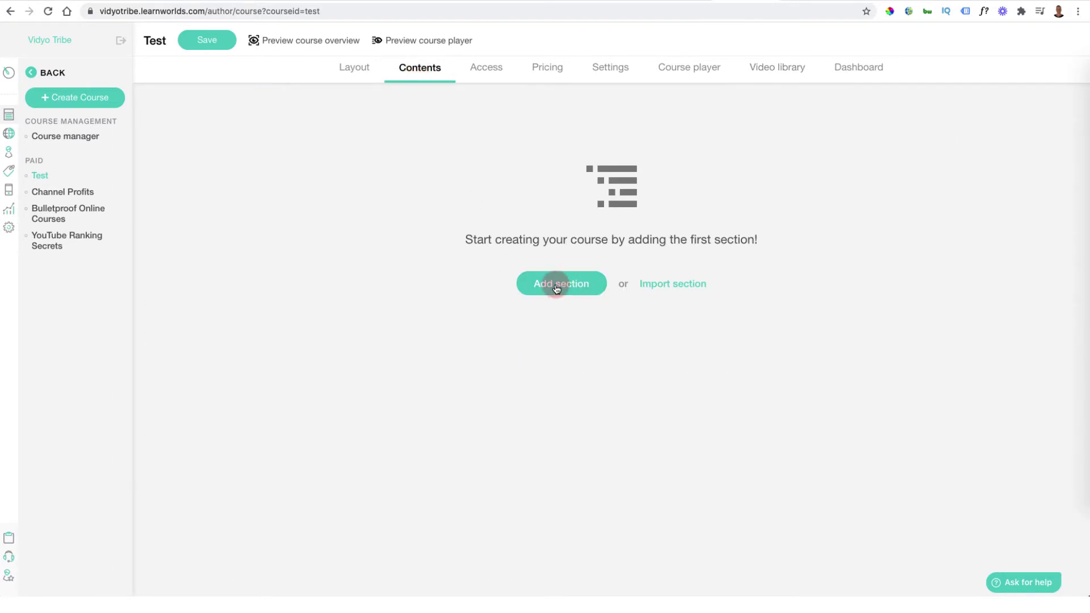
left_click(556, 287)
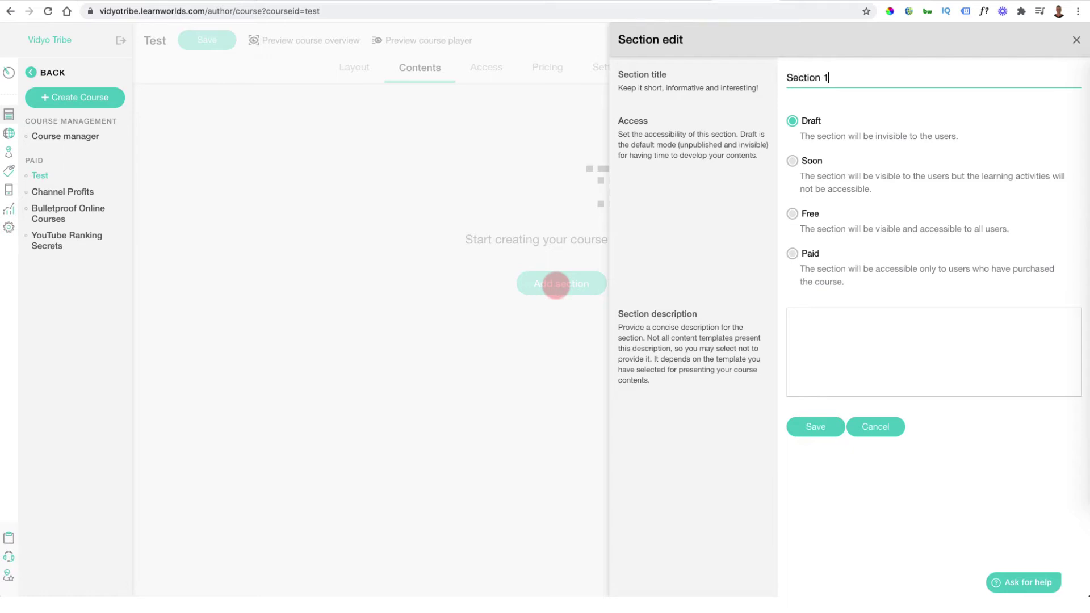
left_click(793, 254)
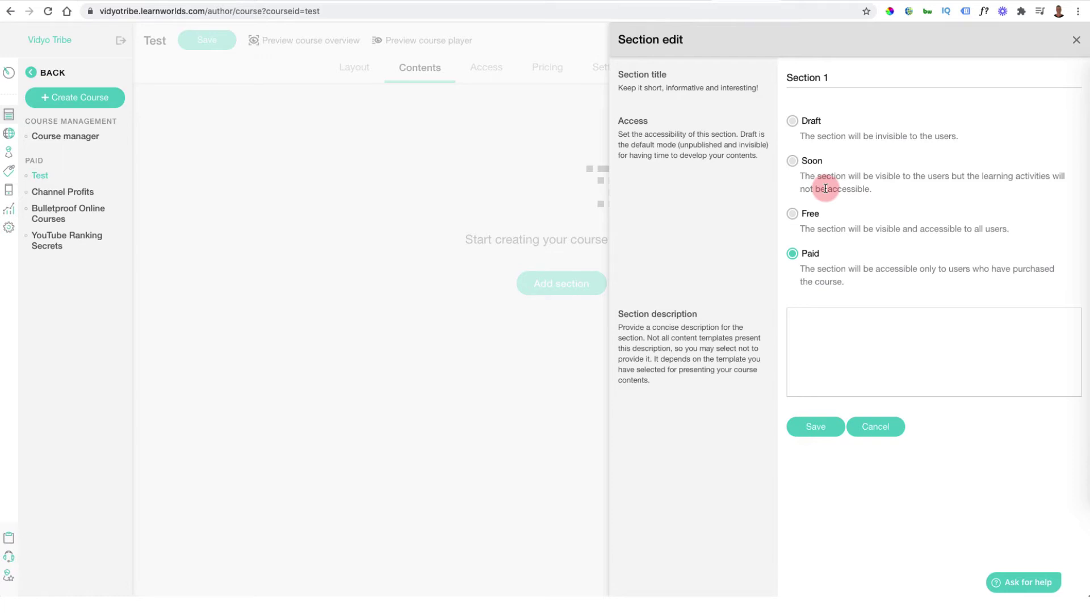
left_click(816, 428)
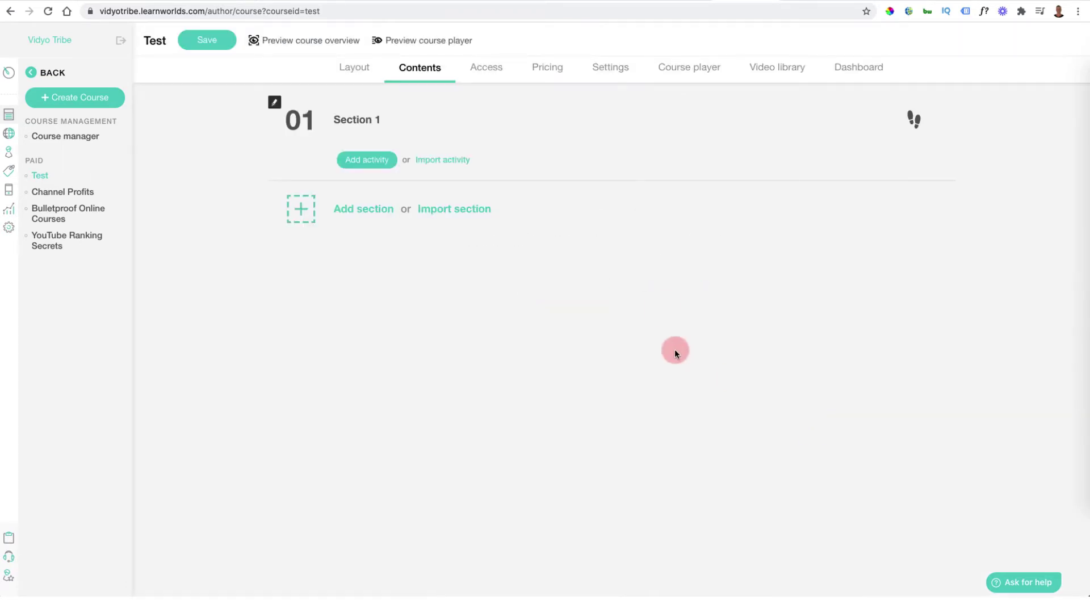
- Add a video activity named 'Test Video' to Section 1
left_click(367, 161)
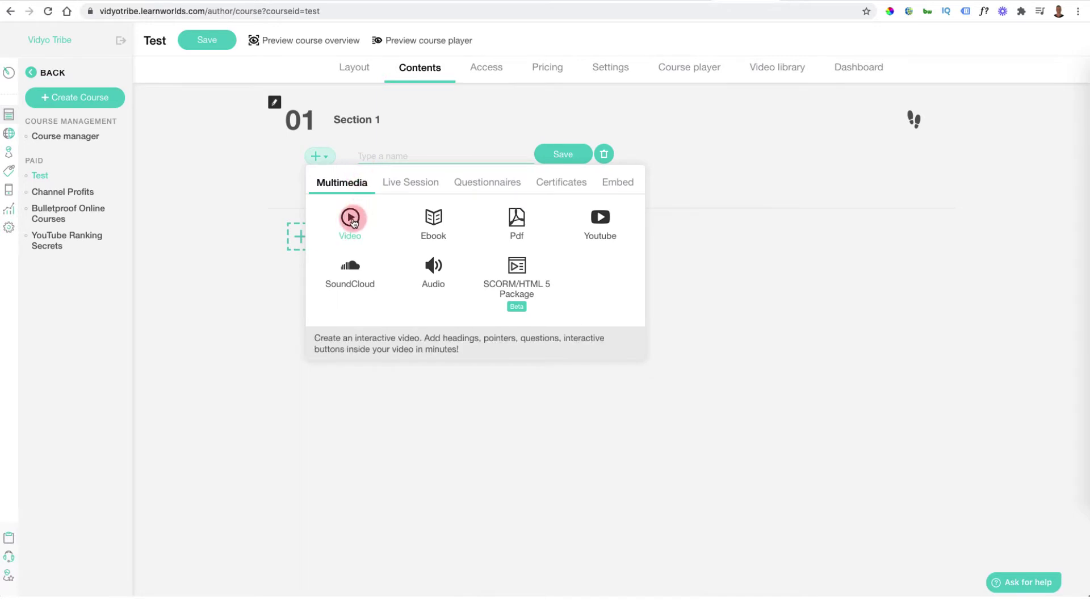
left_click(350, 217)
left_click(400, 159)
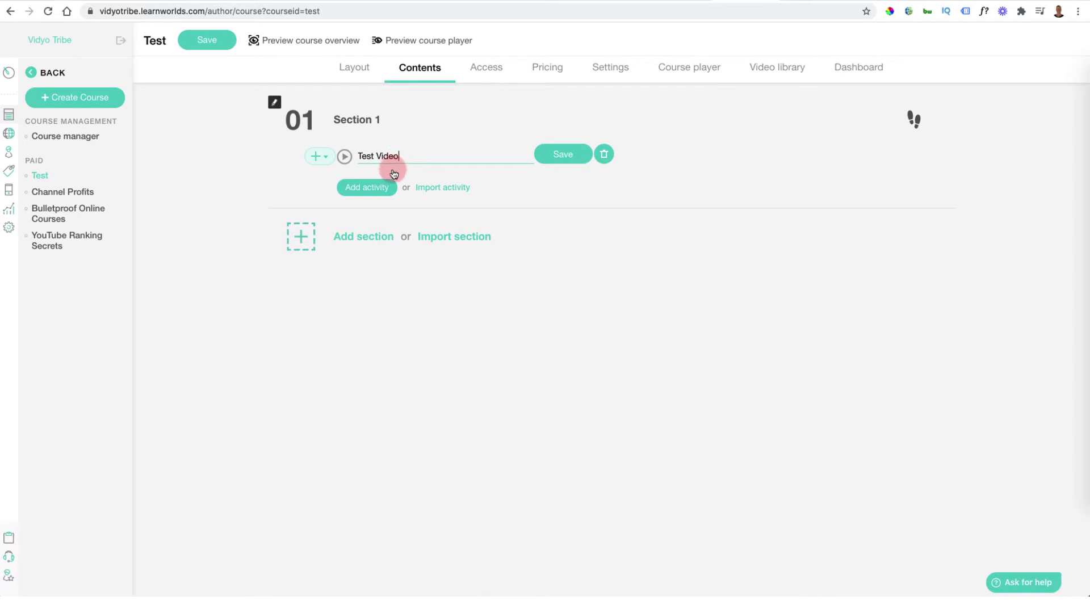
left_click(563, 155)
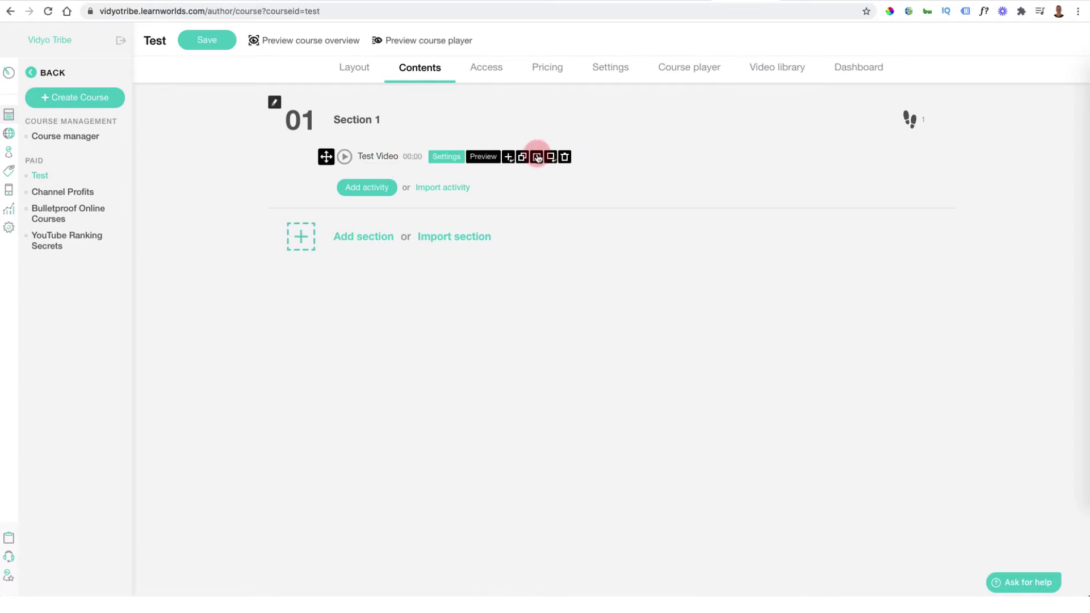
- Set the Test Video source to the course video library
left_click(449, 157)
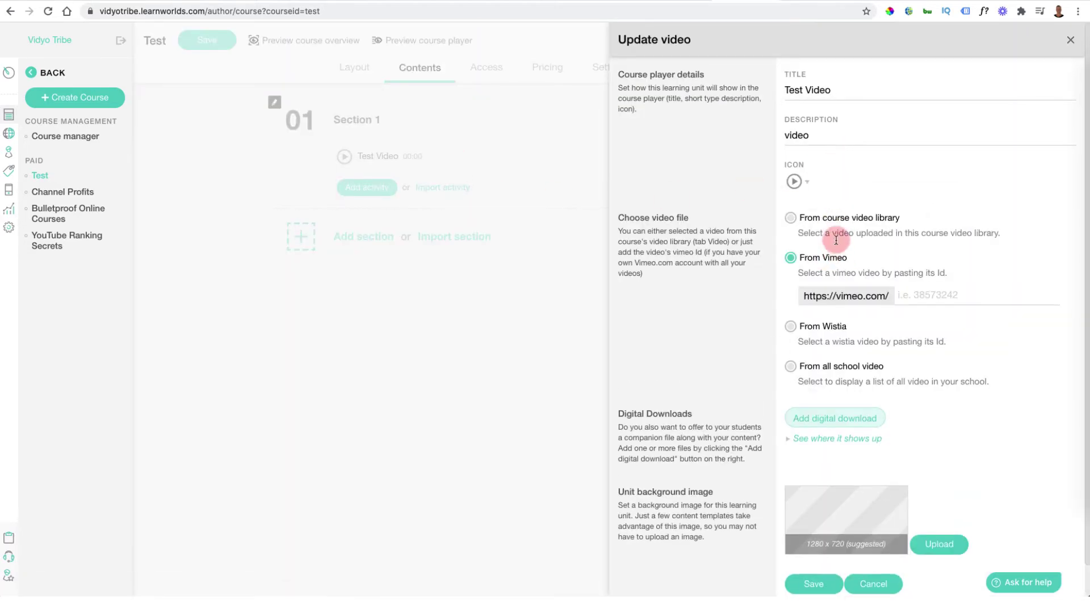
left_click(789, 217)
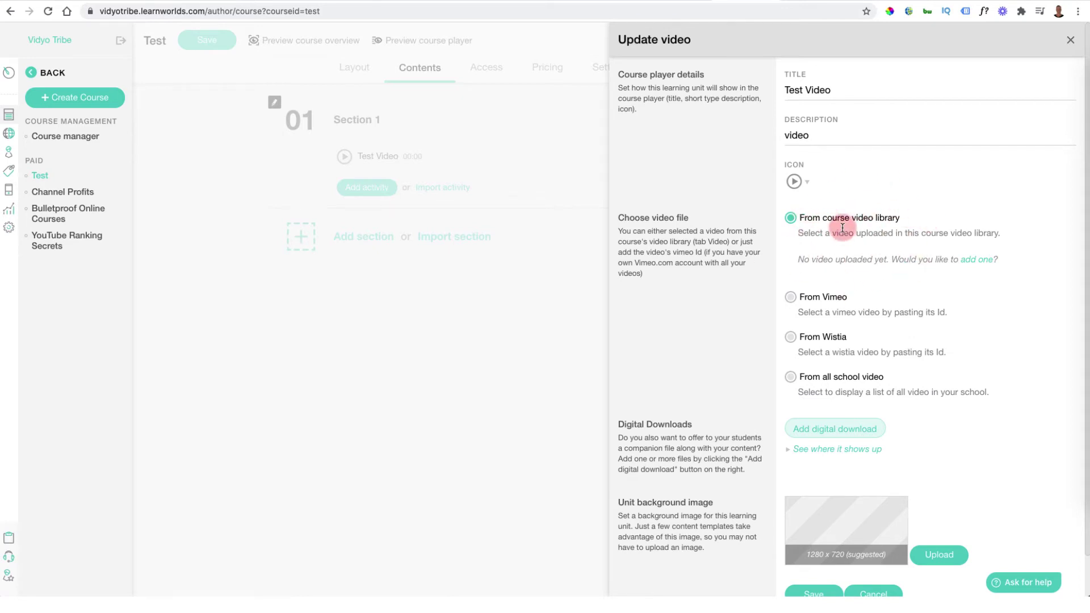
left_click(1071, 42)
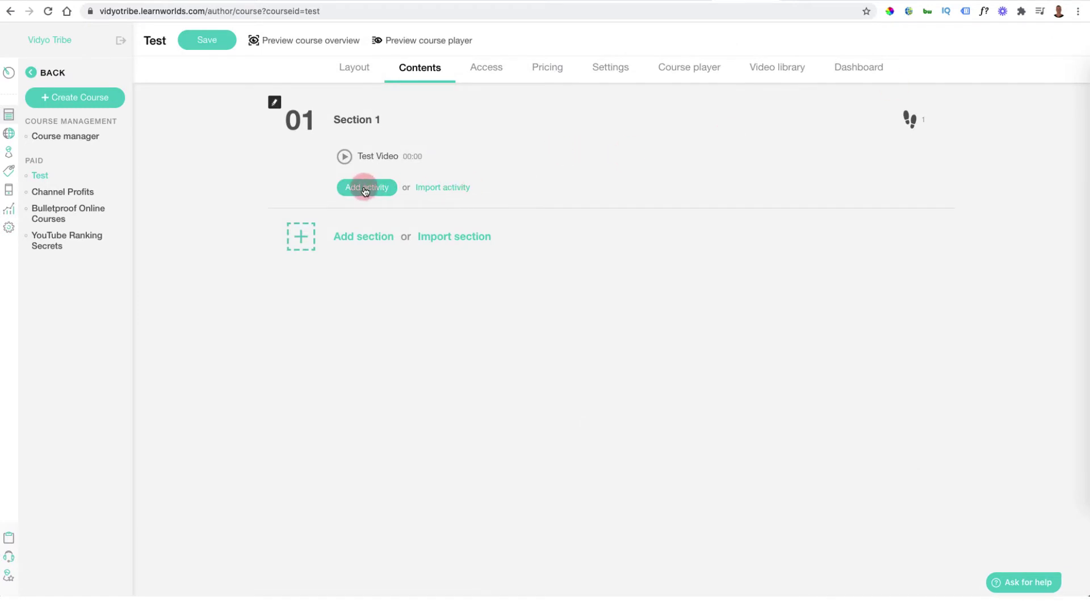
left_click(365, 188)
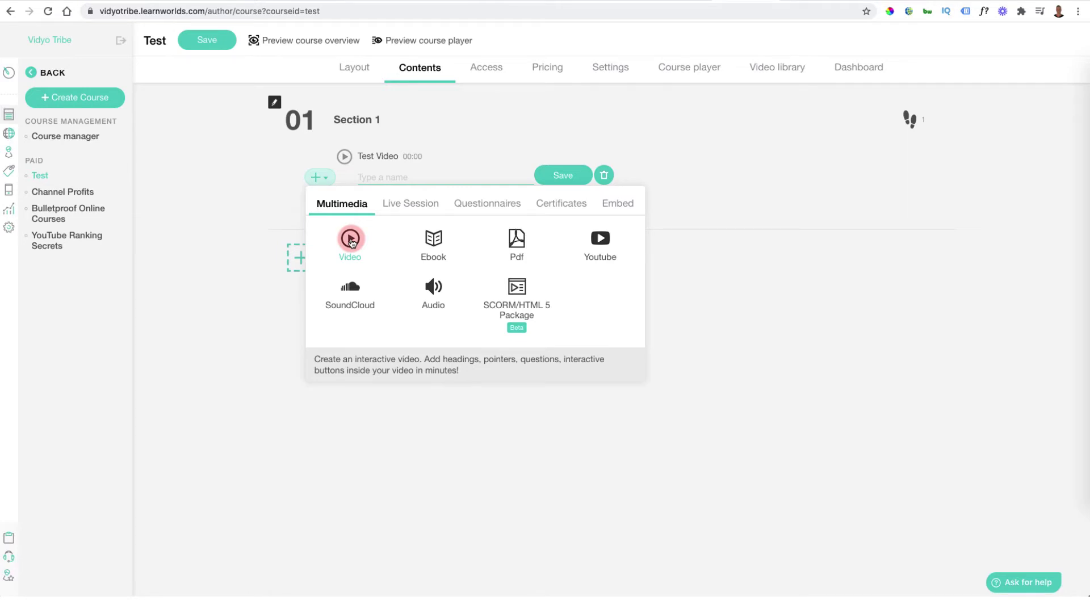
- Add an ebook activity named 'Test ebook' to Section 1
left_click(191, 284)
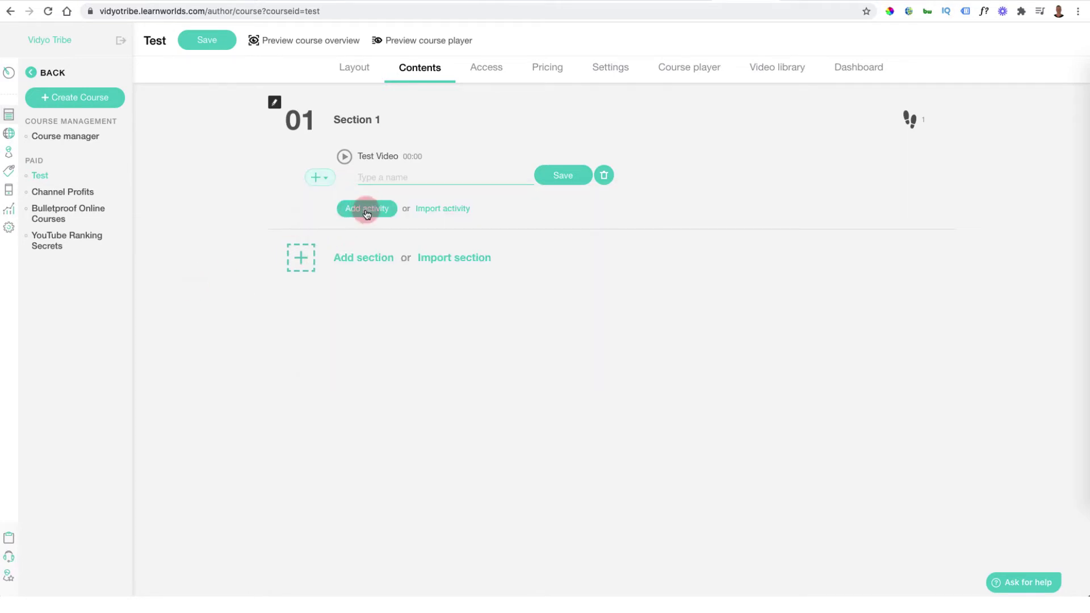
left_click(323, 178)
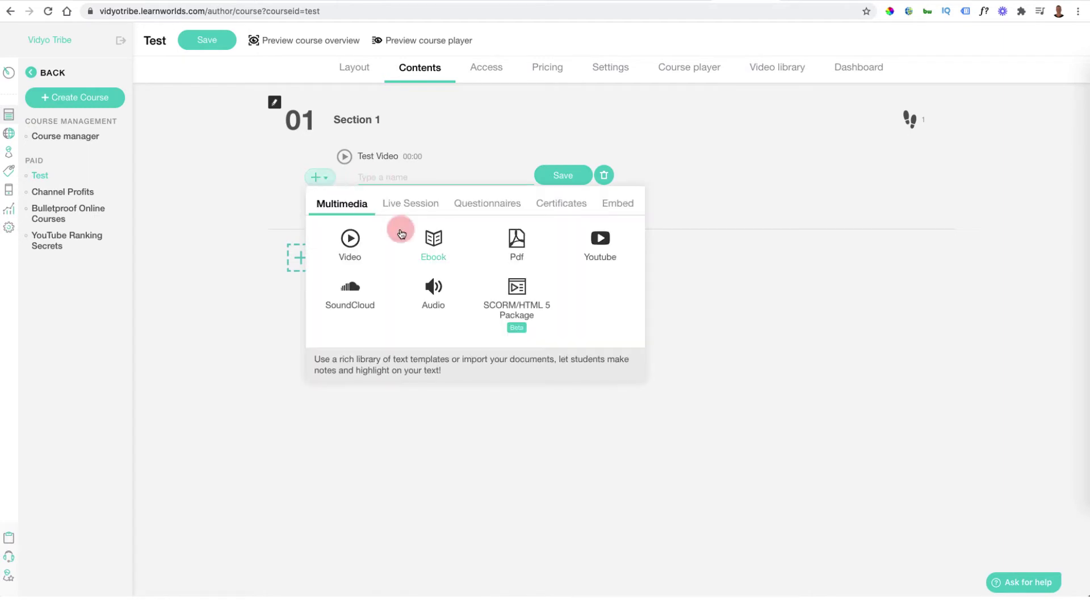
left_click(434, 242)
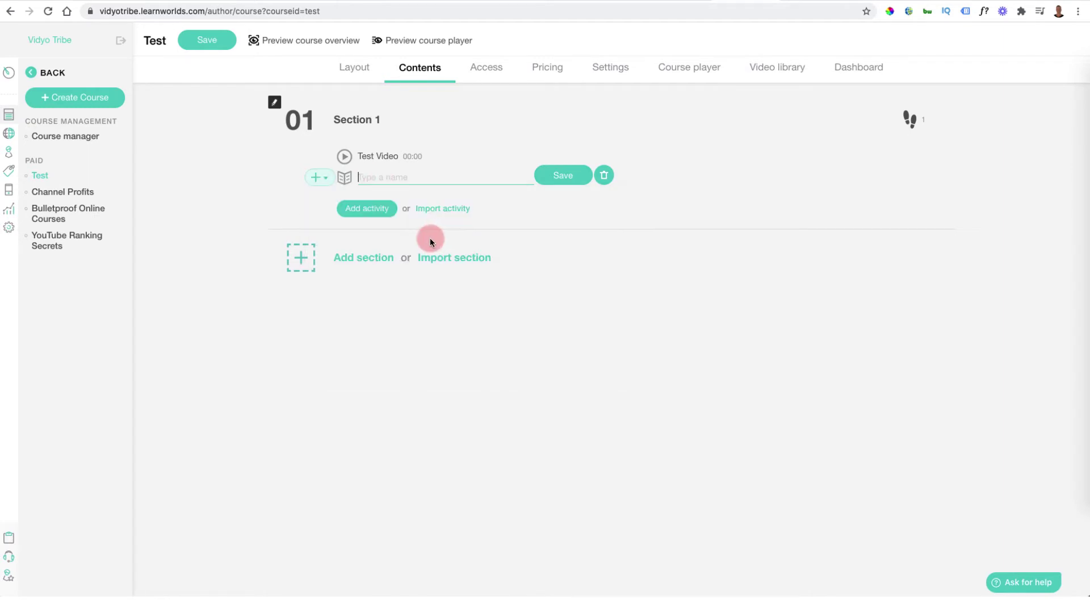
left_click(377, 179)
type("Tes ebook")
left_click(370, 178)
type("t")
left_click(570, 175)
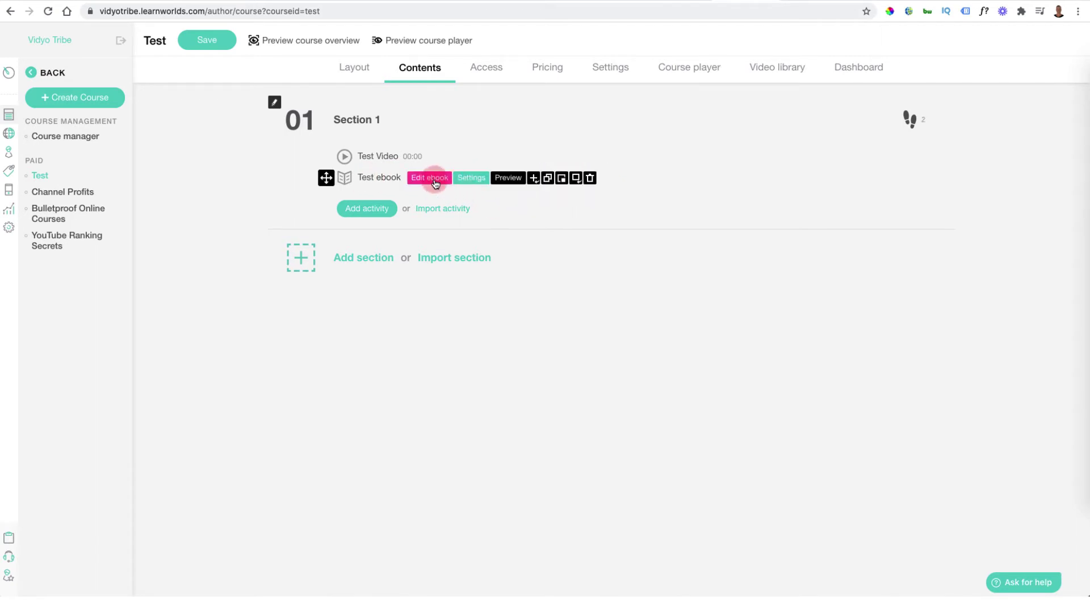
- Give the ebook an h1 heading reading 'Test', then save and return to contents
left_click(431, 178)
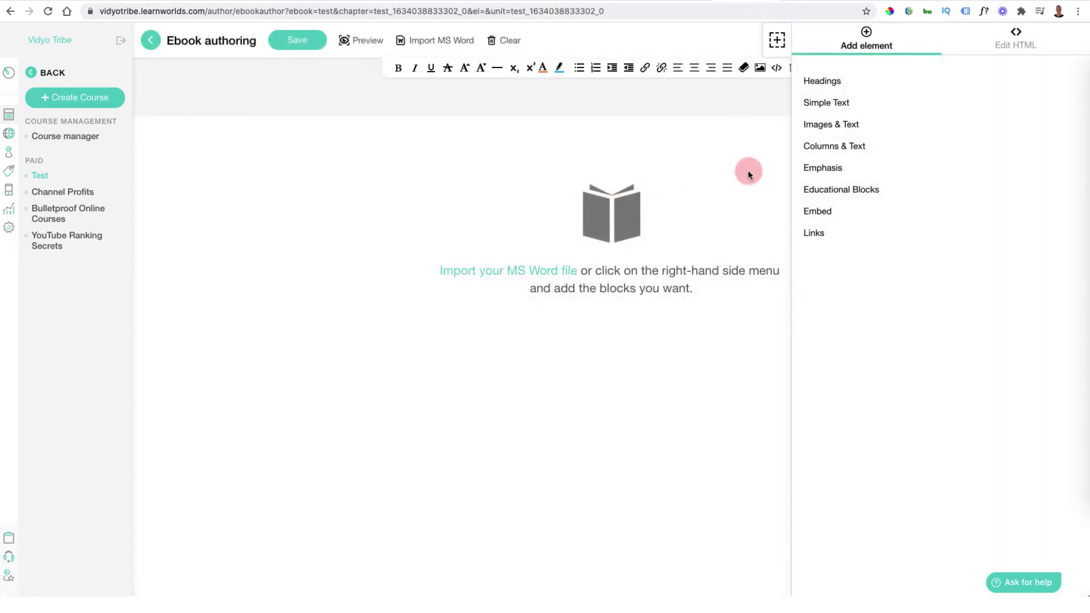
left_click(748, 171)
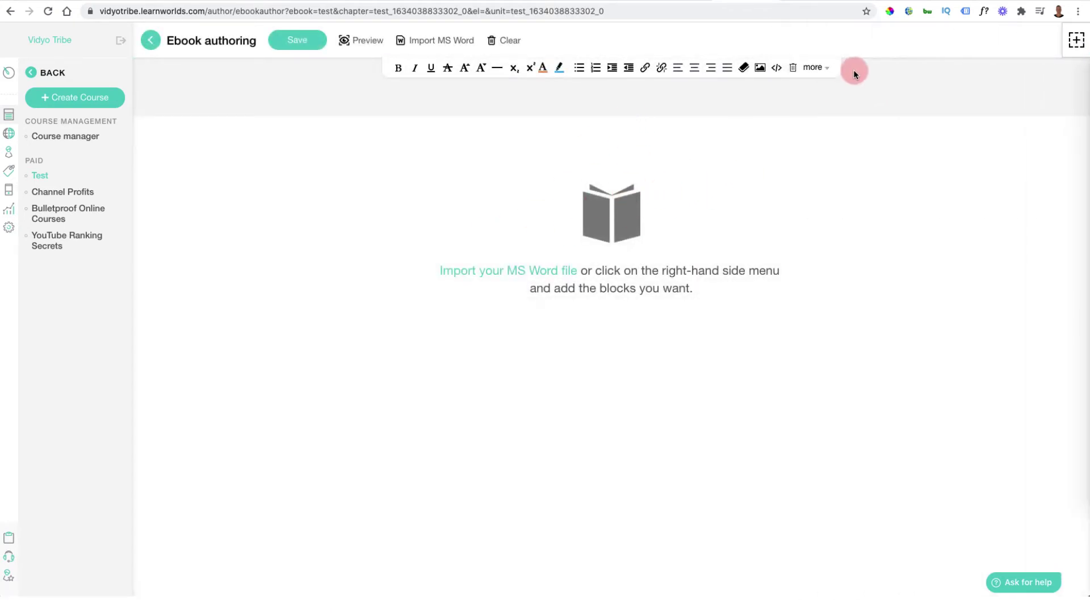
left_click(816, 67)
left_click(785, 91)
left_click(545, 164)
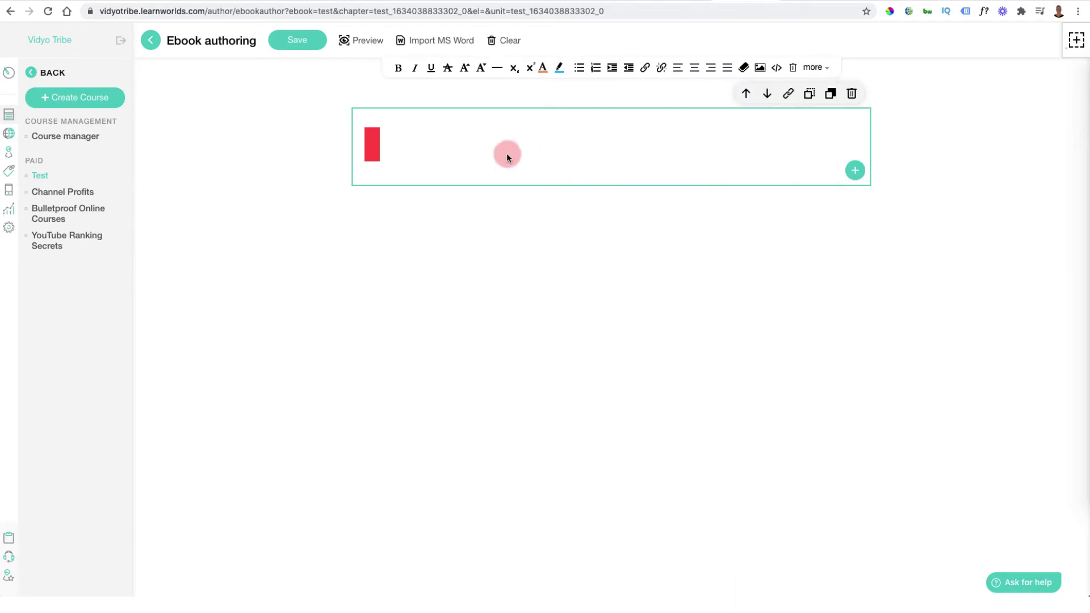
type("Test")
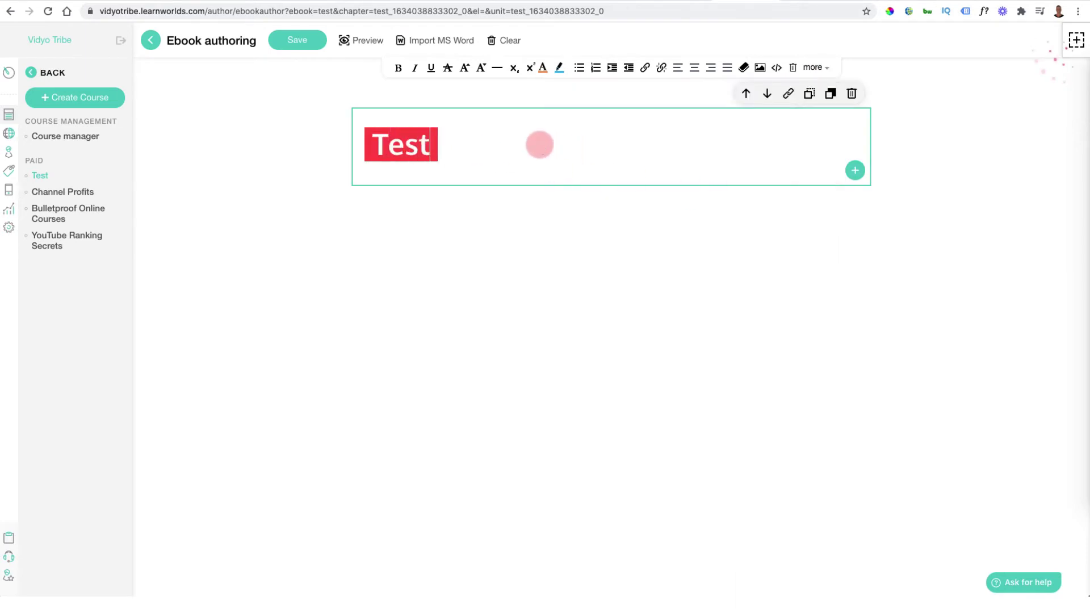
mouse_move(855, 170)
left_click(772, 169)
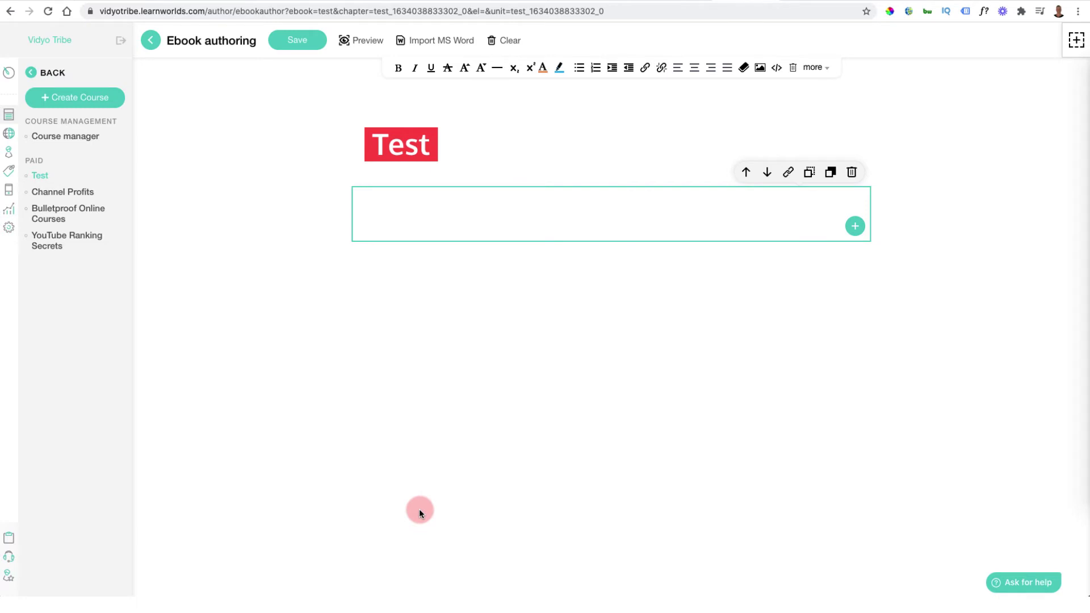
left_click(151, 40)
left_click(578, 338)
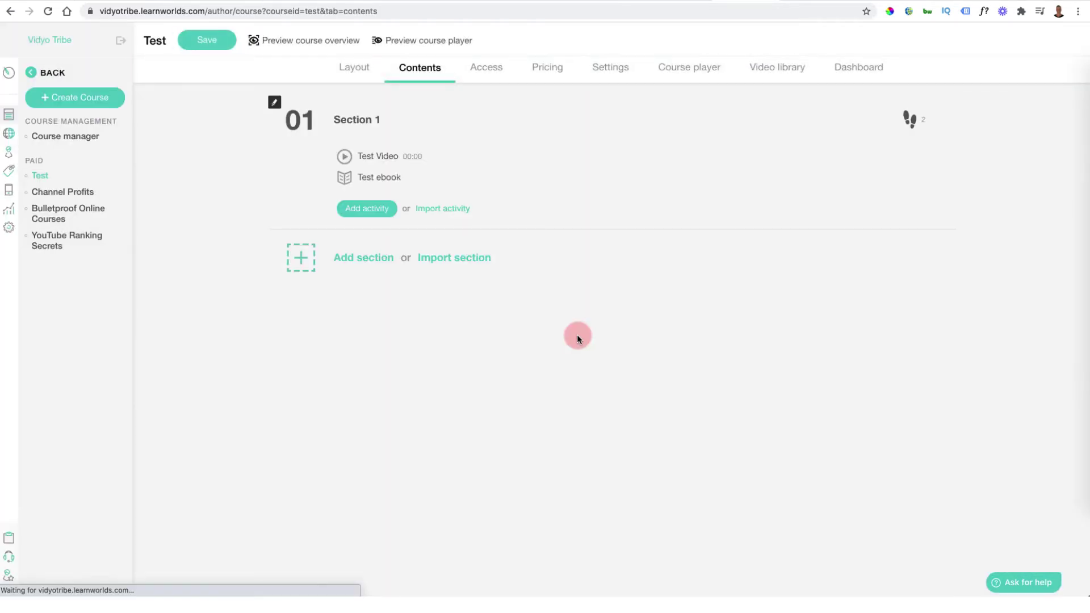
- Add a new activity, browsing the Multimedia, Questionnaires and Certificates activity types
left_click(363, 208)
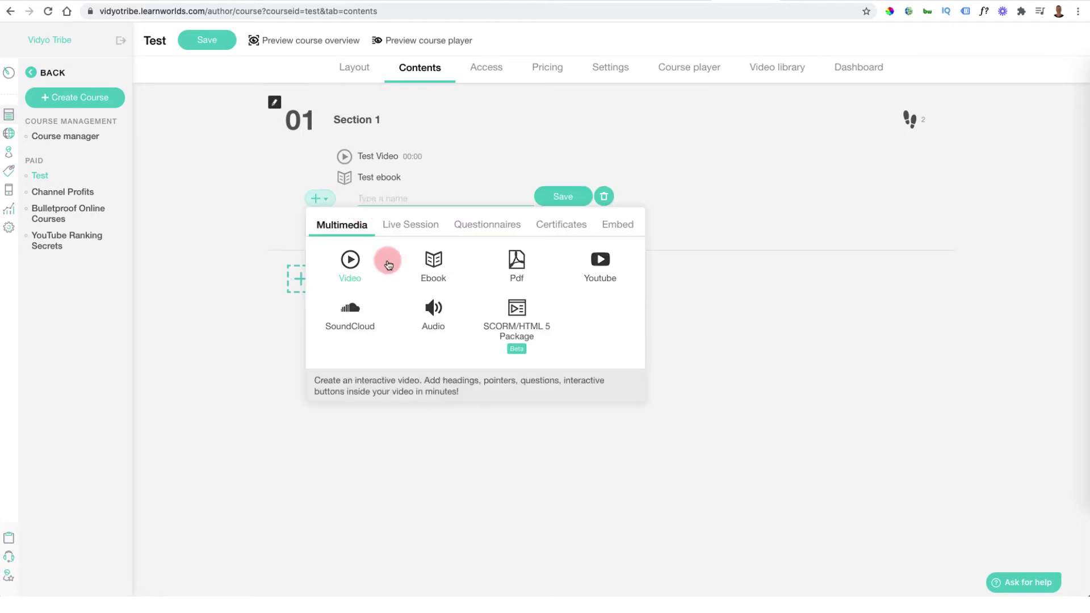
left_click(516, 265)
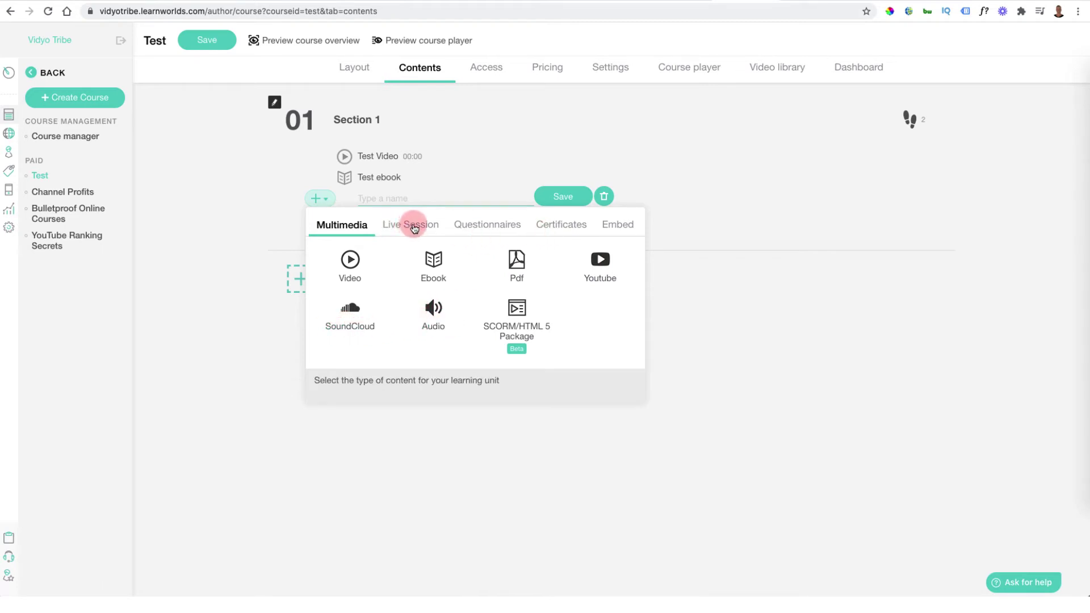
left_click(487, 225)
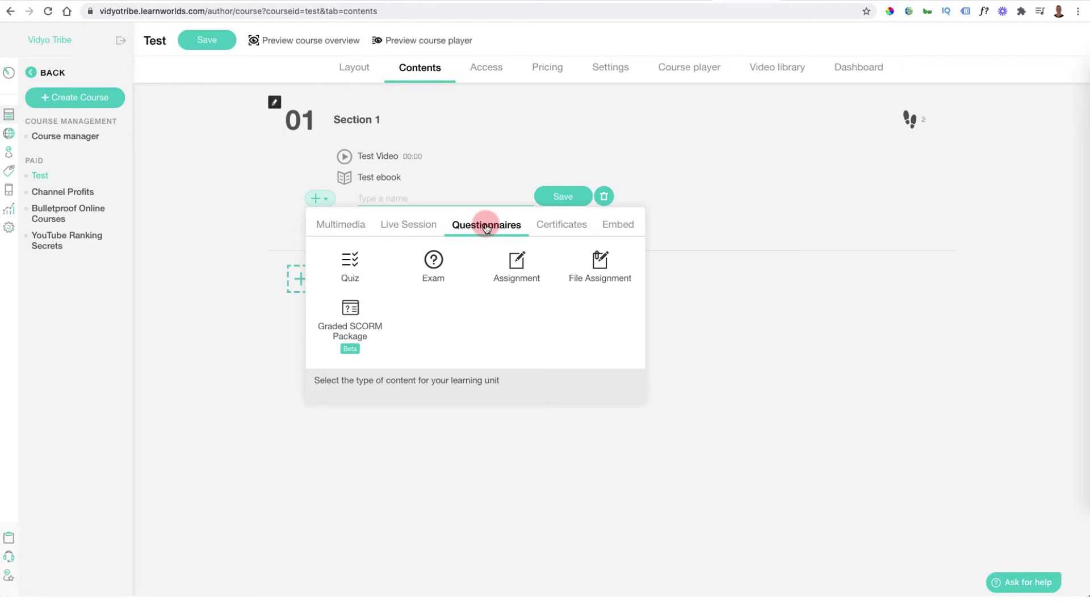
left_click(563, 224)
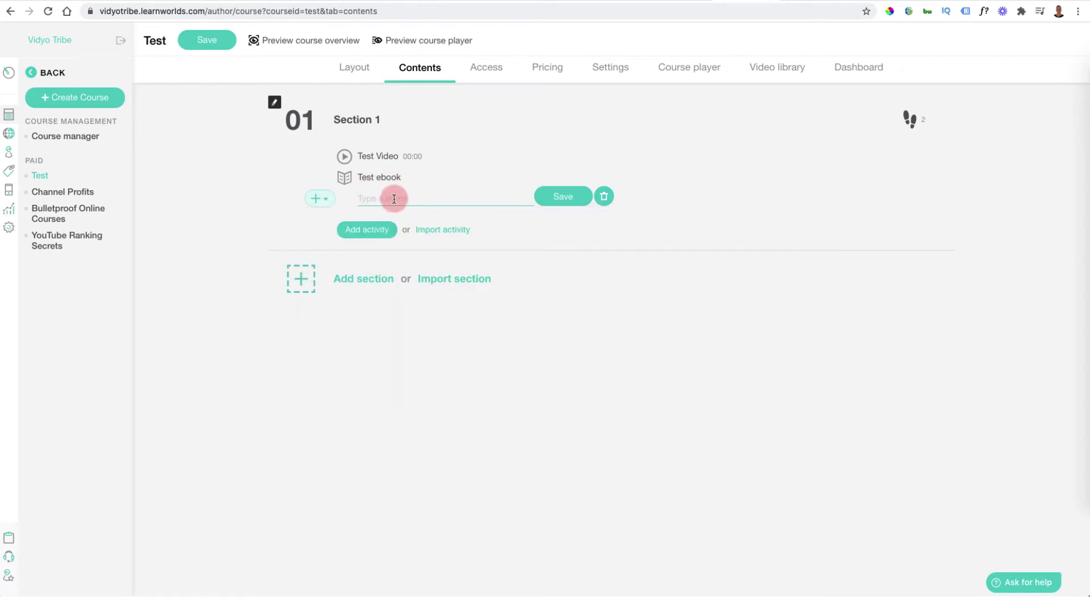
- Scroll through the Test course's Access settings
left_click(487, 66)
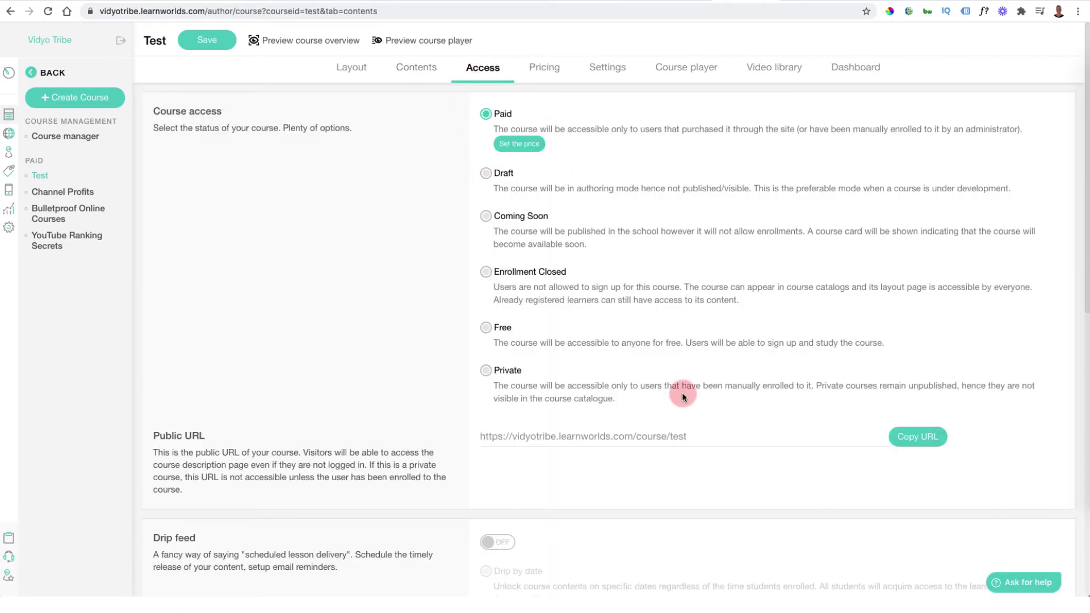
scroll(642, 343, "down", 4)
scroll(615, 360, "down", 4)
scroll(669, 379, "down", 3)
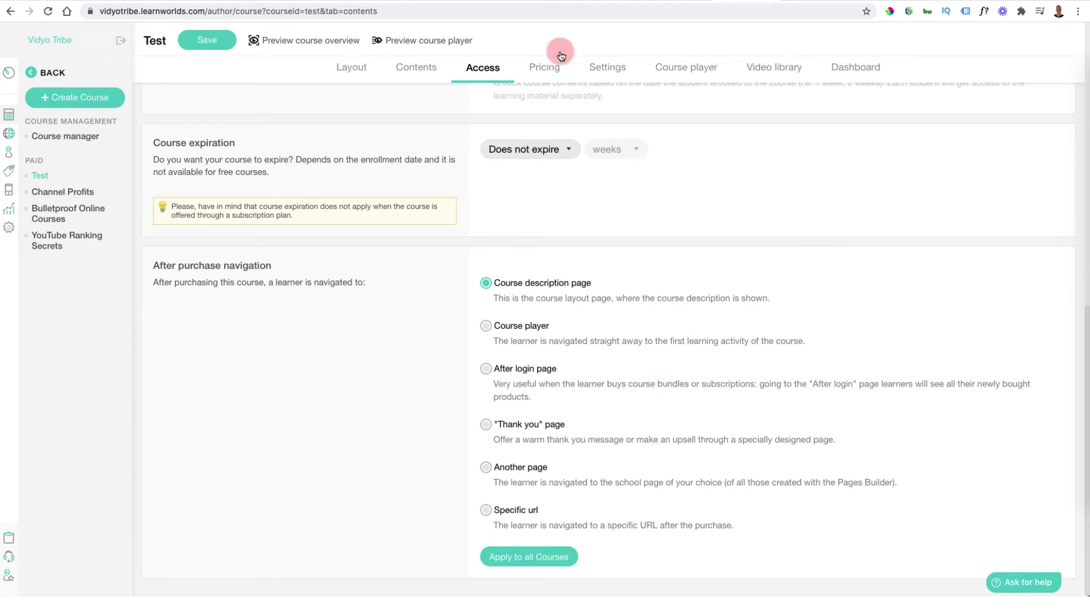
- Review the Pricing and Settings tabs, then choose the Coloured Minimal course player skin
left_click(542, 65)
left_click(613, 71)
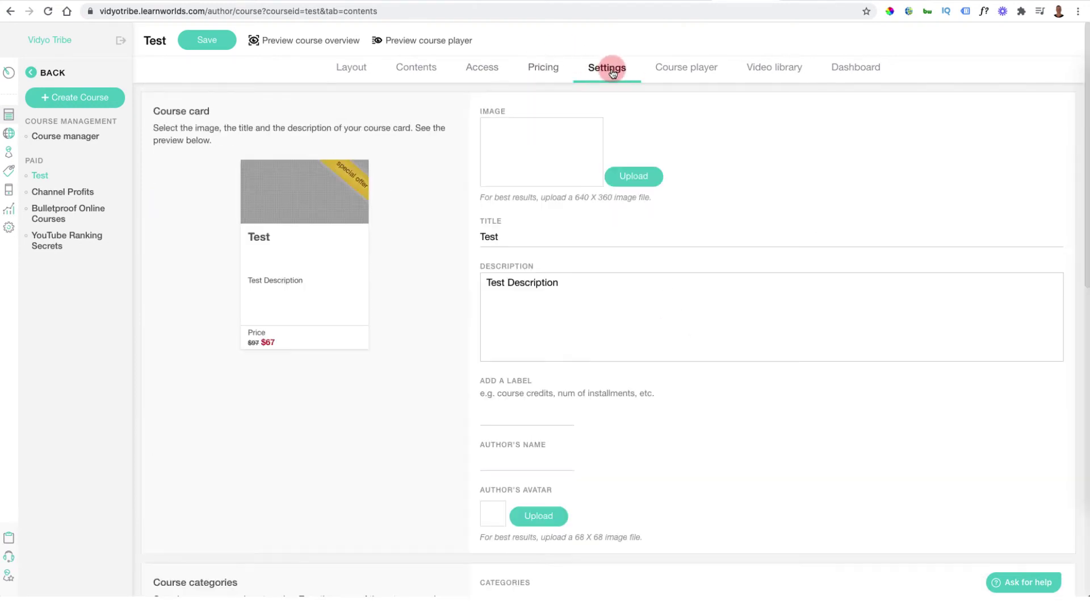
left_click(516, 161)
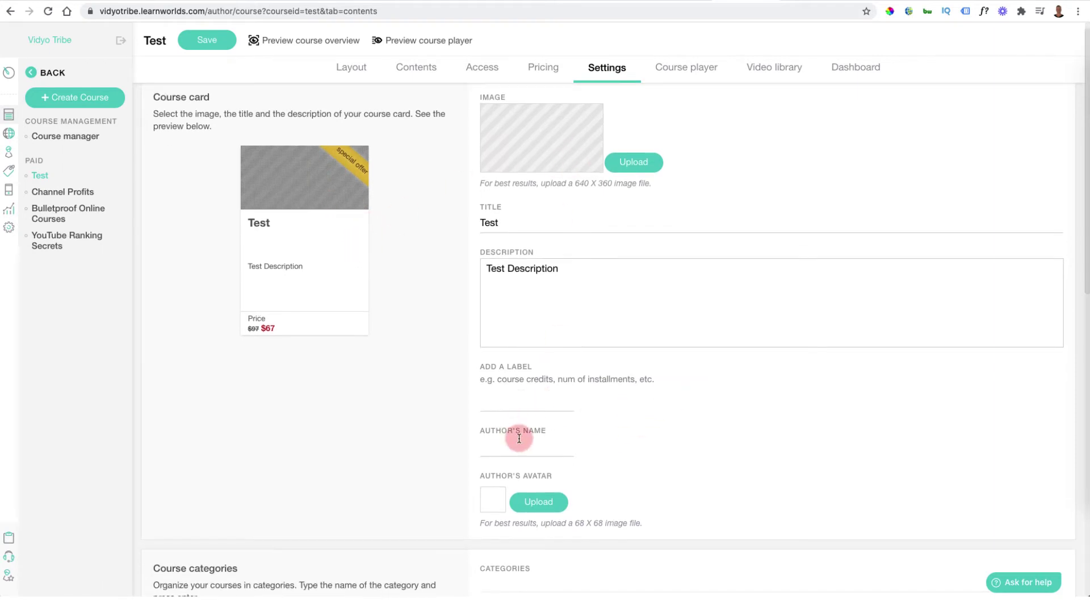
scroll(653, 458, "down", 3)
scroll(583, 473, "down", 3)
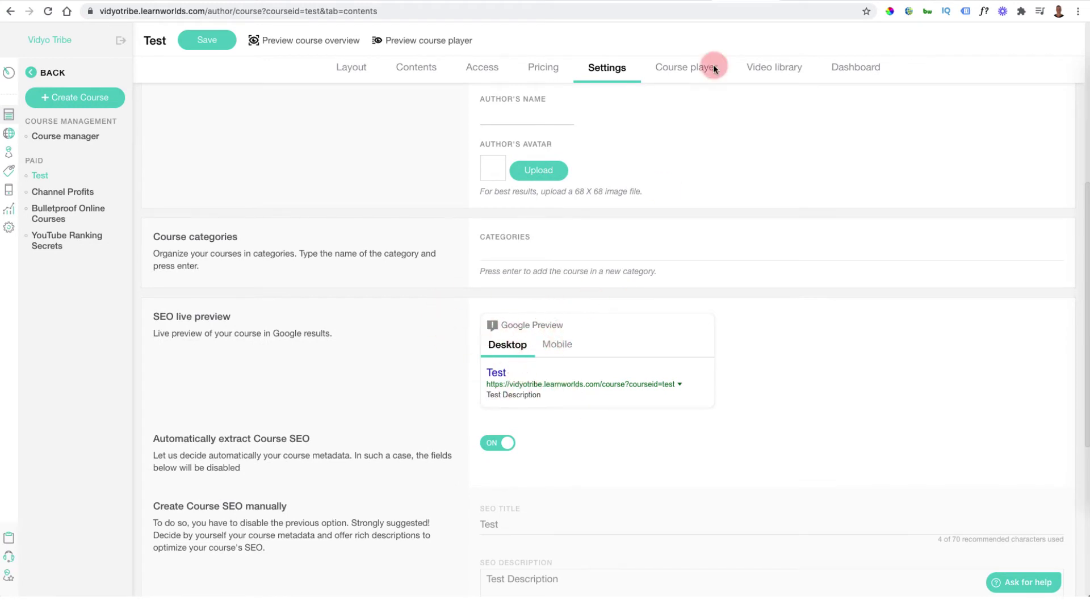
left_click(679, 69)
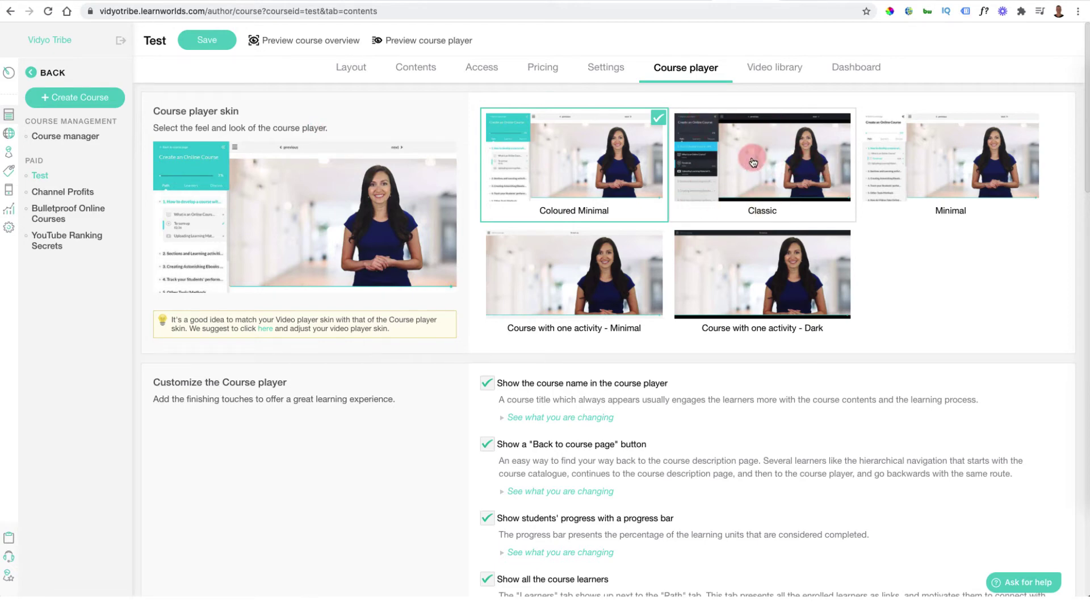
left_click(599, 152)
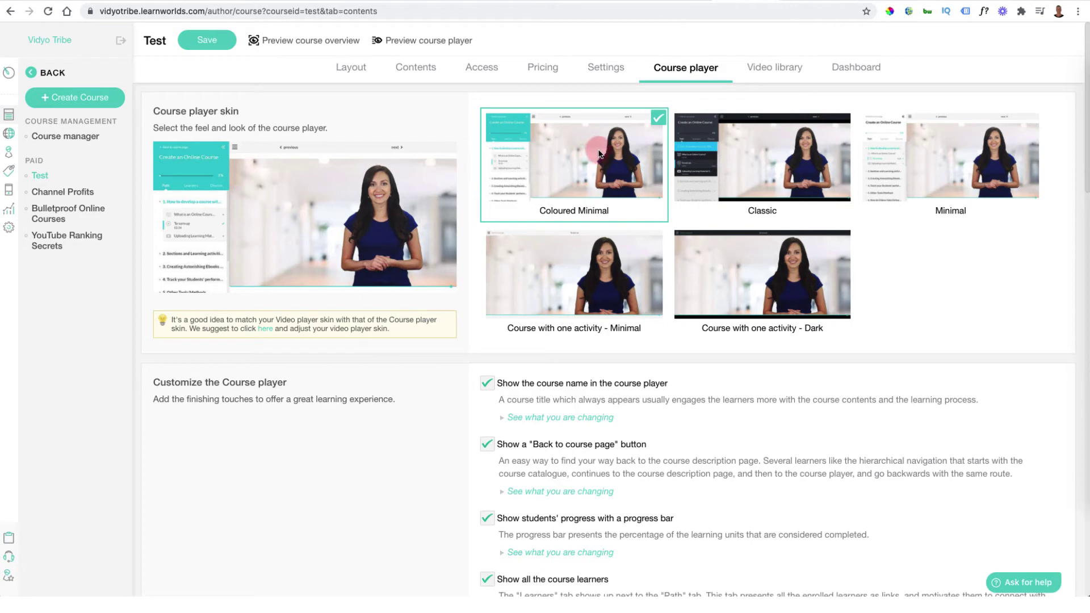
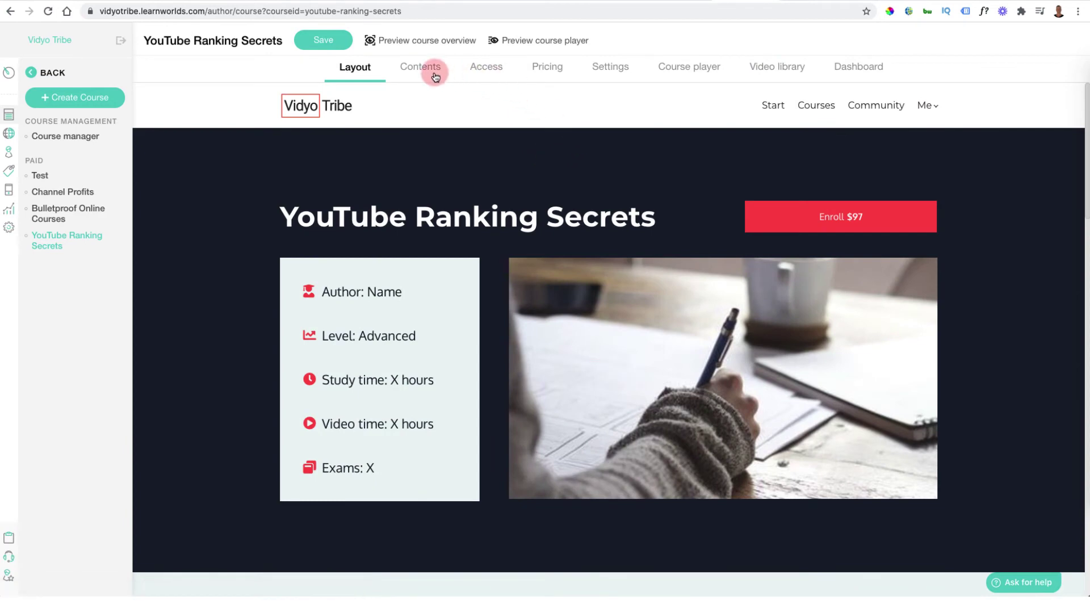
- Open the course landing page in the page builder and scroll through it
left_click(633, 369)
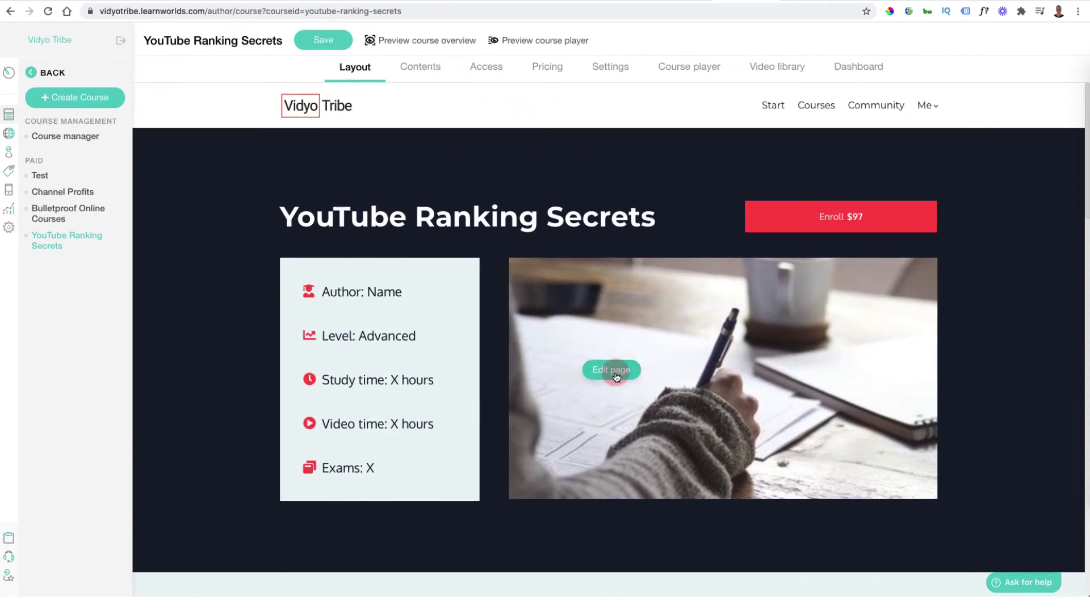
scroll(616, 375, "down", 15)
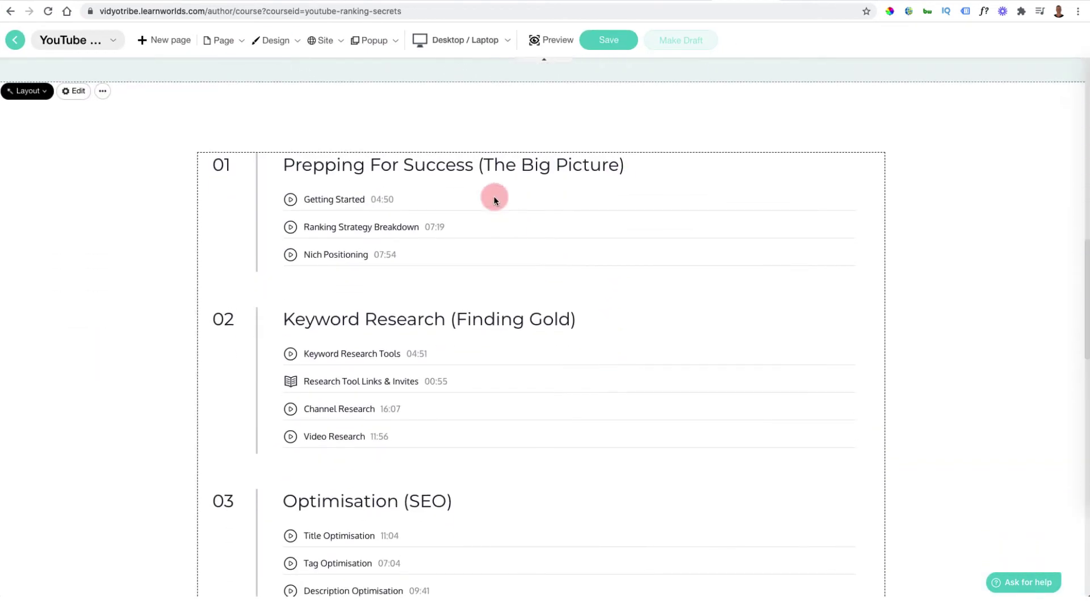
scroll(531, 340, "down", 5)
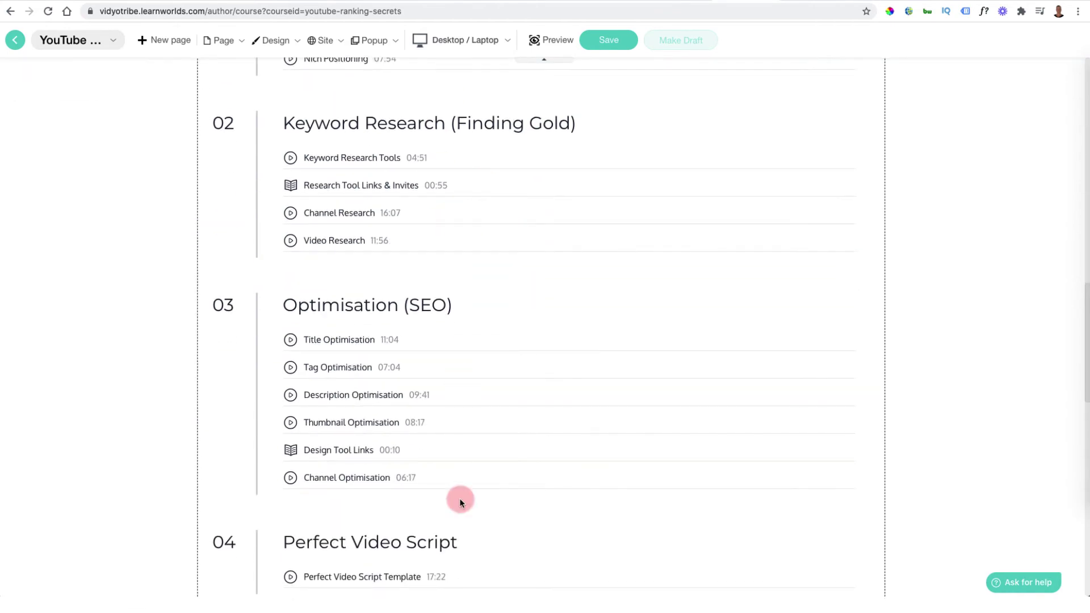
scroll(505, 451, "up", 20)
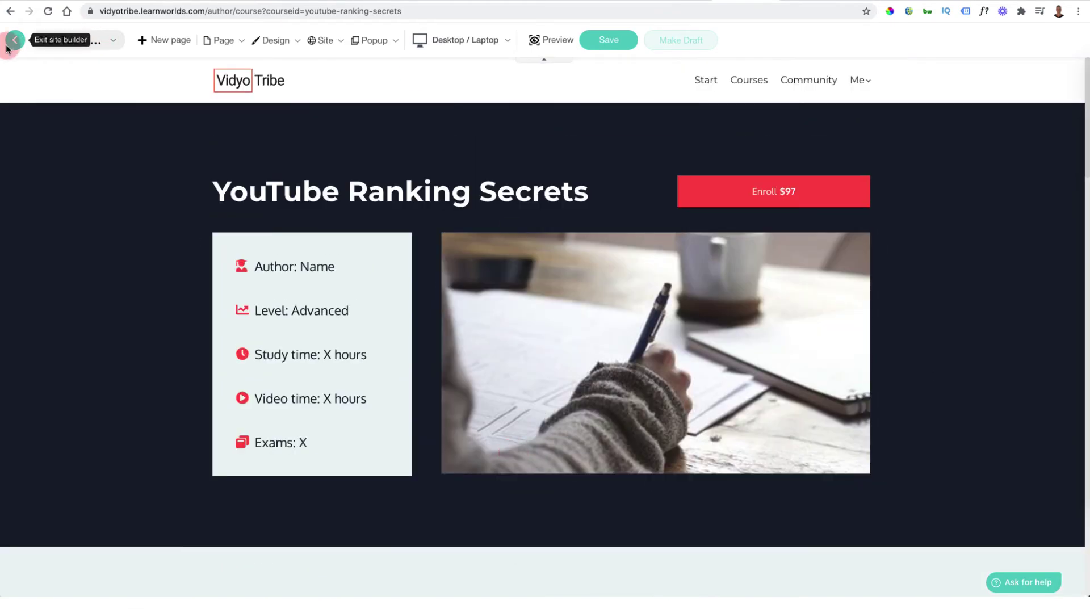
- Exit the builder, review the course Contents sections, and show the Video library
left_click(13, 42)
left_click(422, 67)
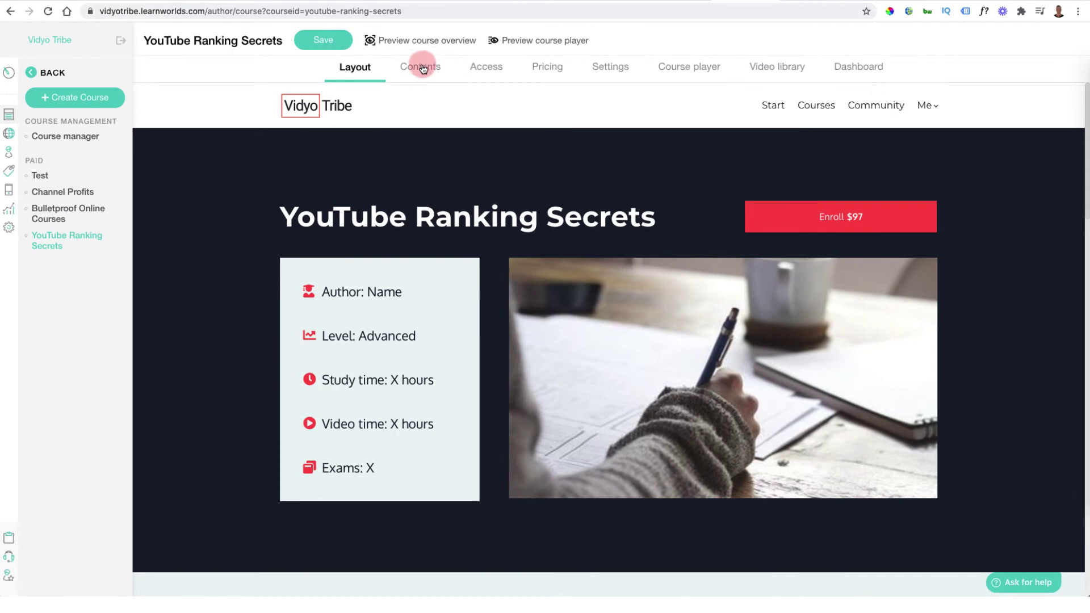
scroll(475, 395, "down", 8)
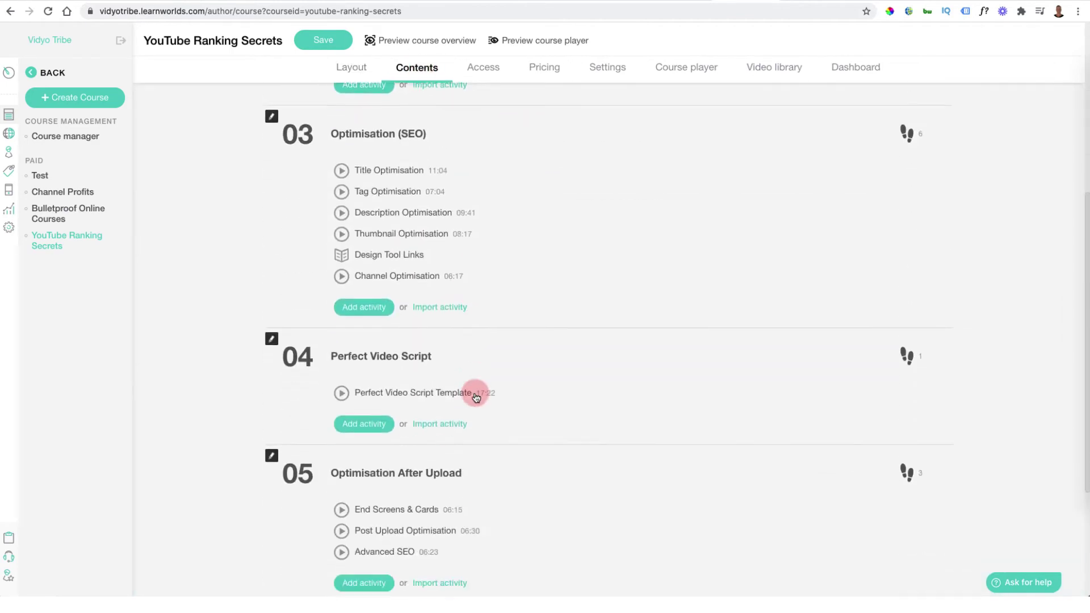
scroll(485, 398, "down", 1)
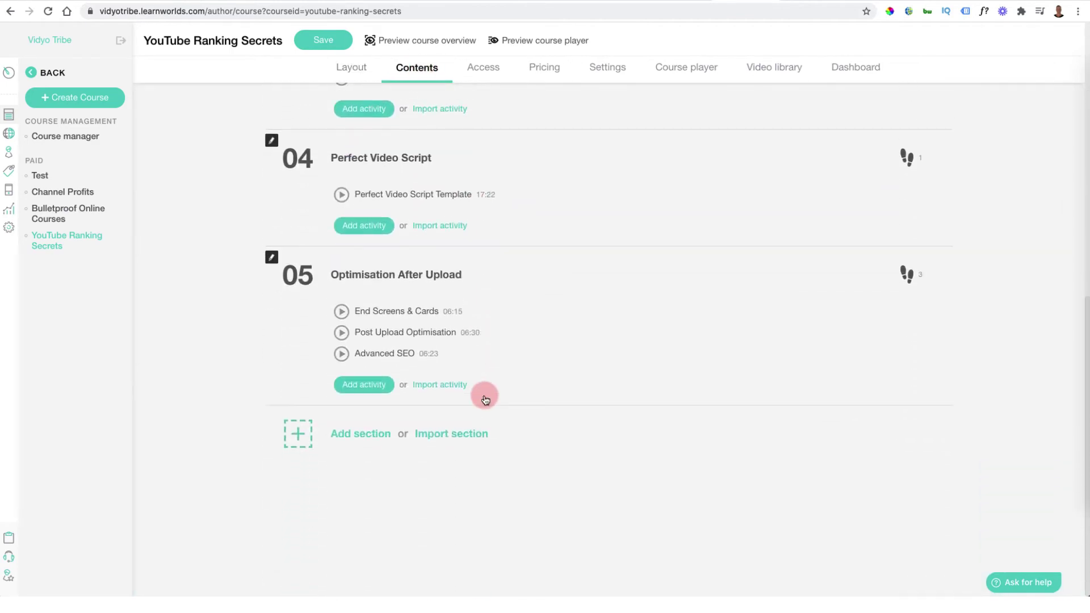
left_click(770, 68)
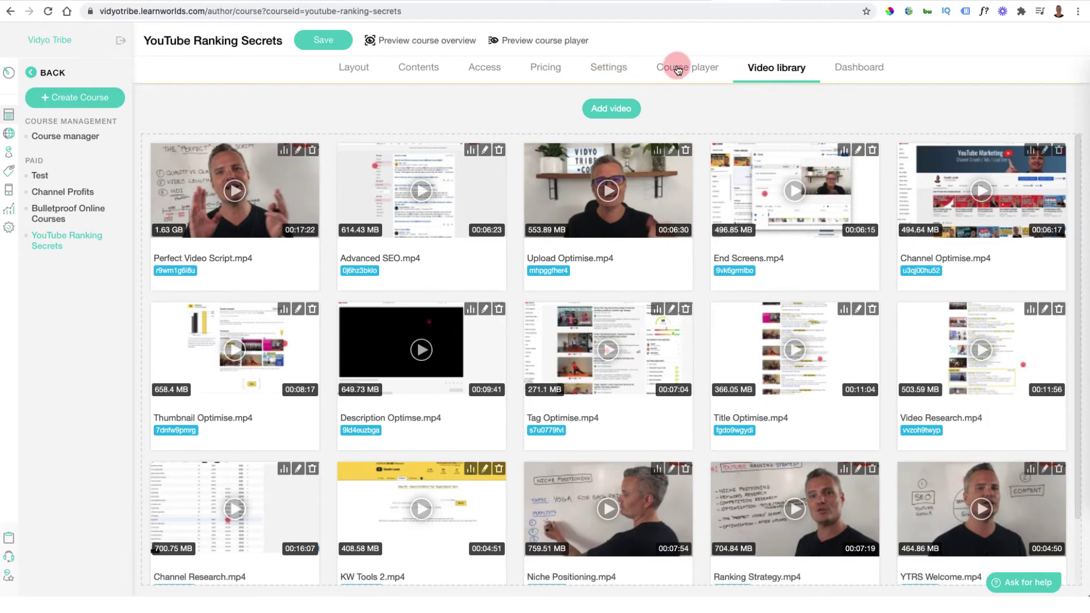
left_click(543, 43)
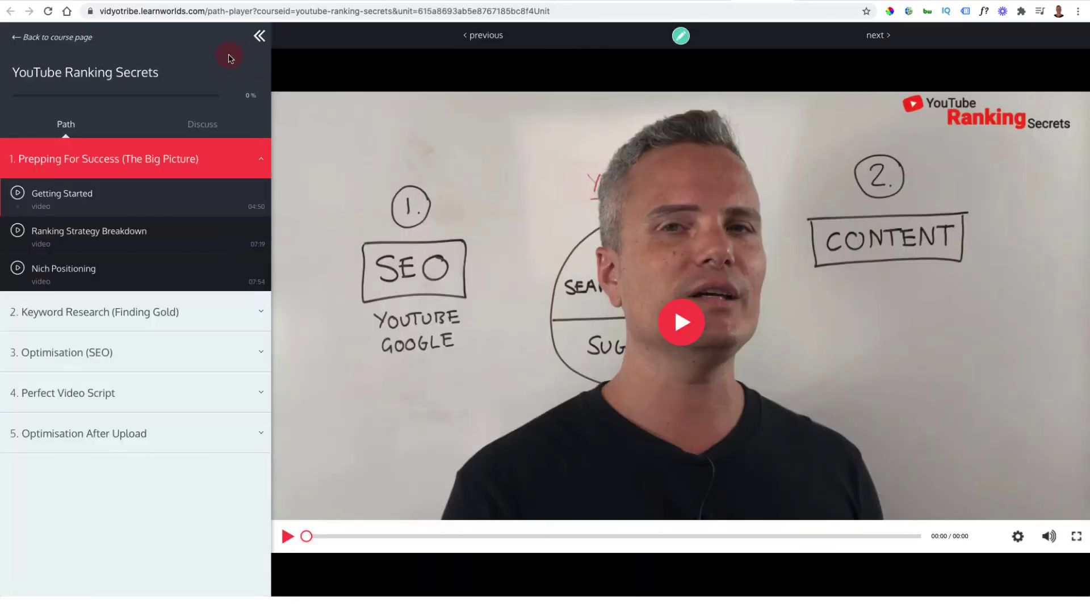
left_click(682, 324)
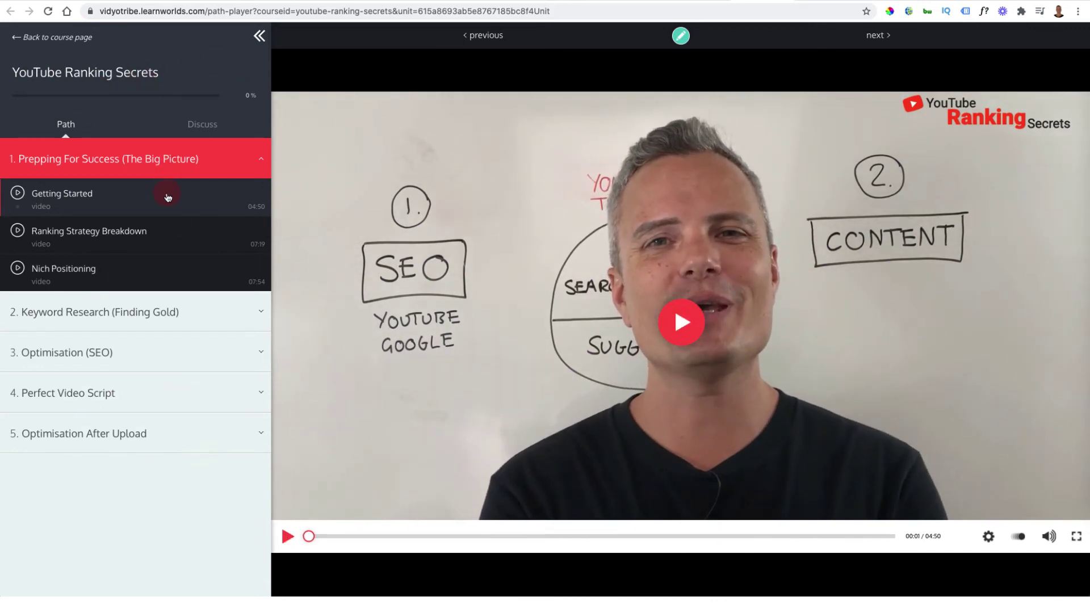
left_click(182, 311)
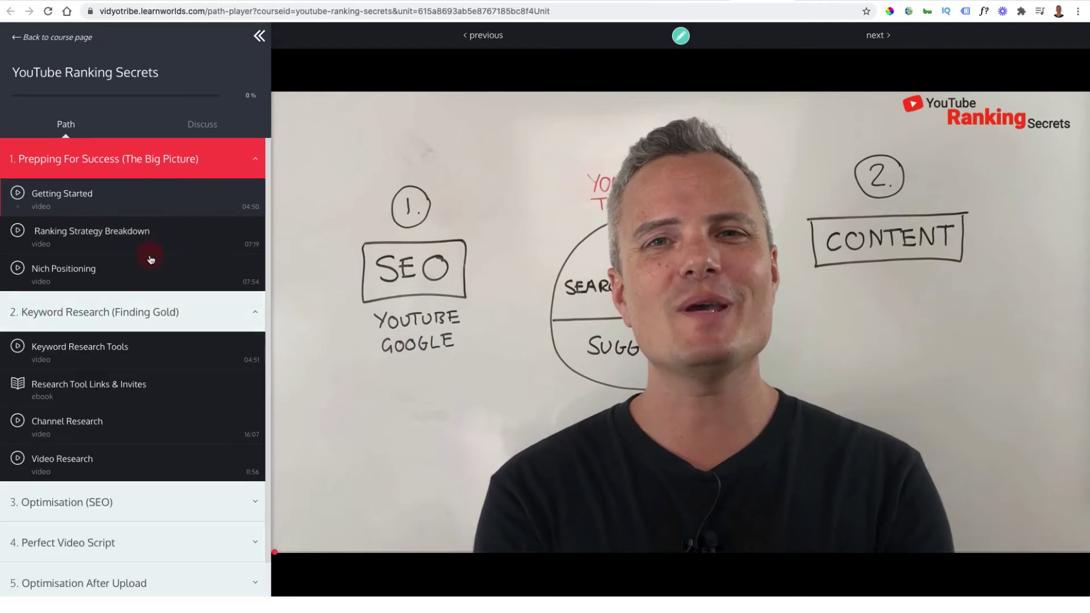
scroll(156, 407, "down", 1)
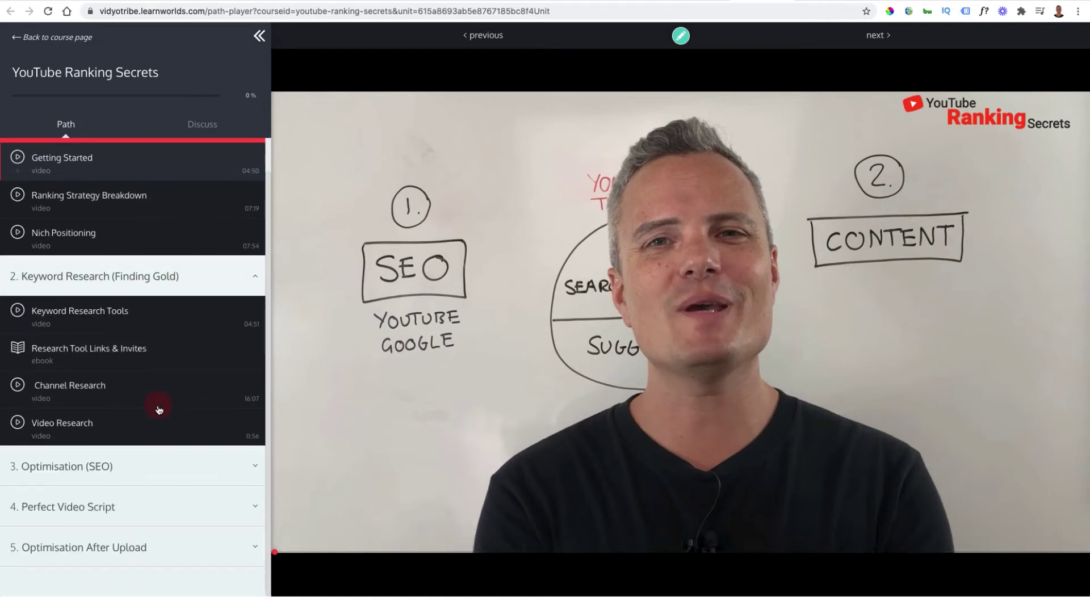
left_click(186, 476)
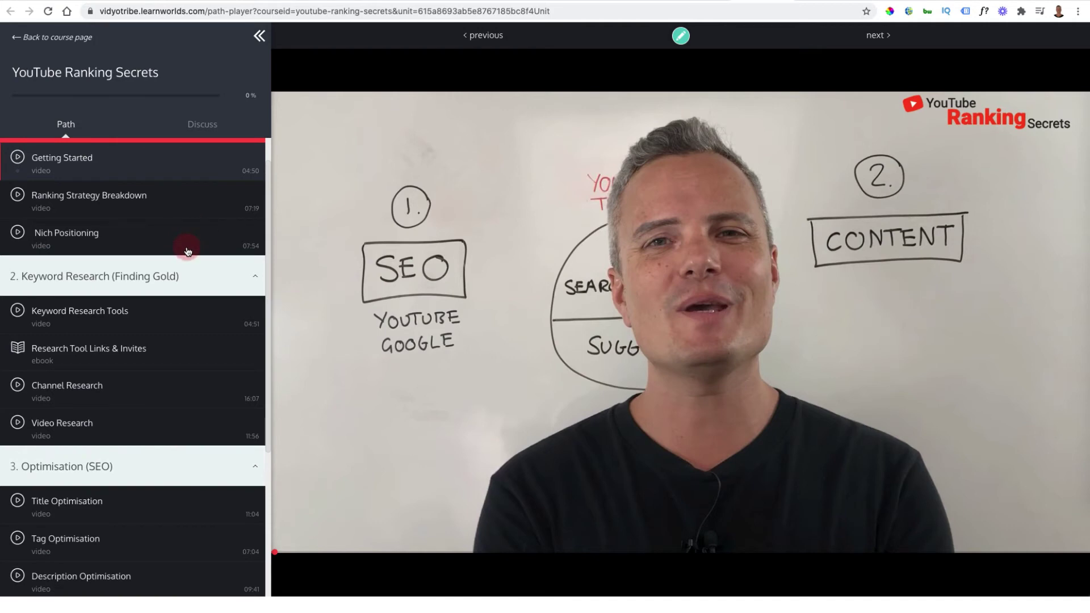
left_click(208, 131)
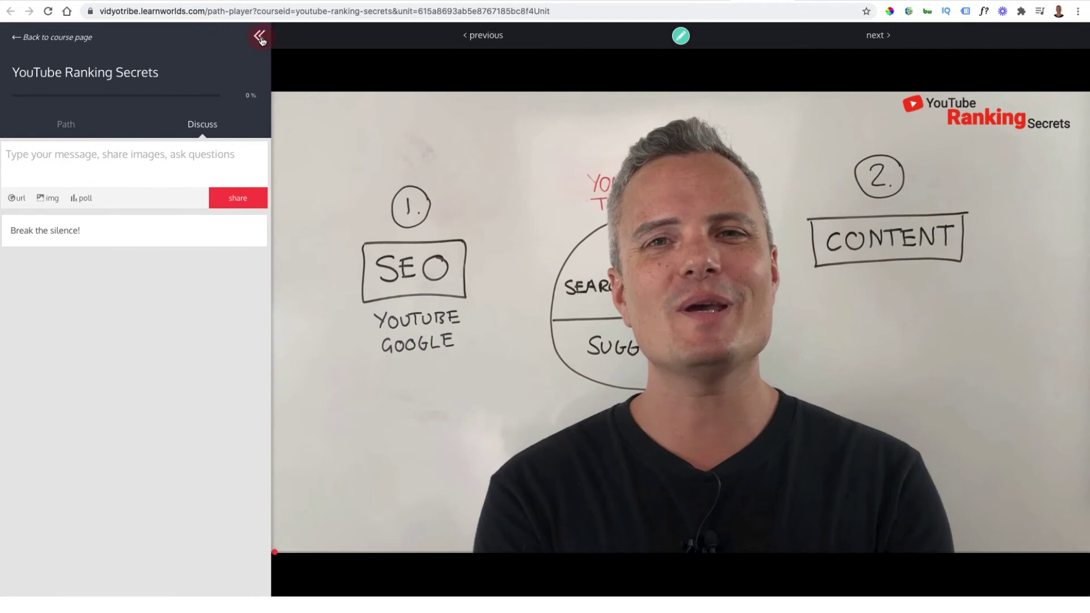
left_click(24, 39)
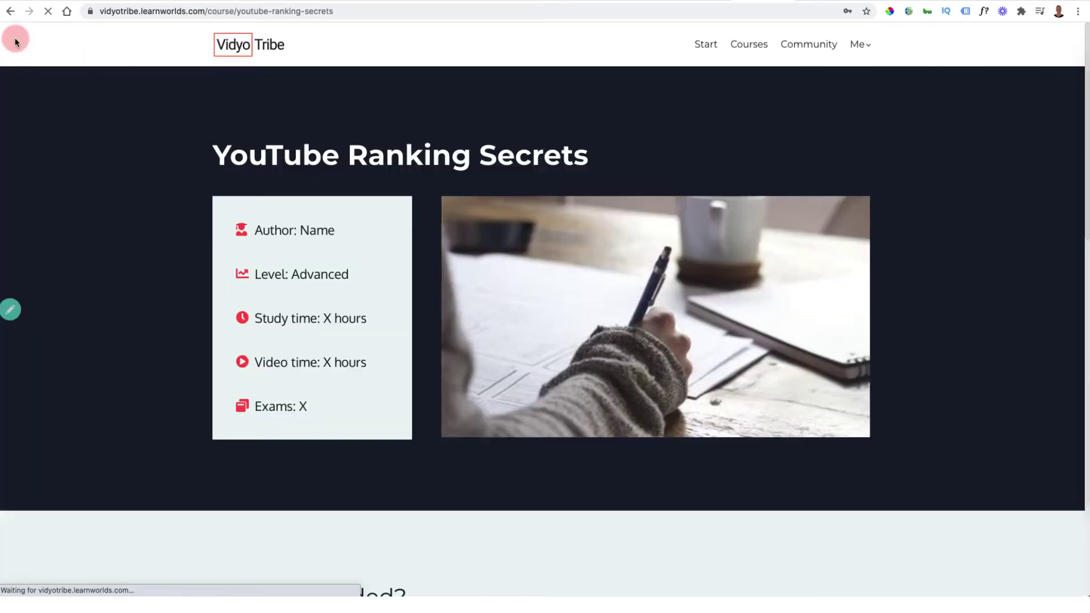
left_click(705, 1)
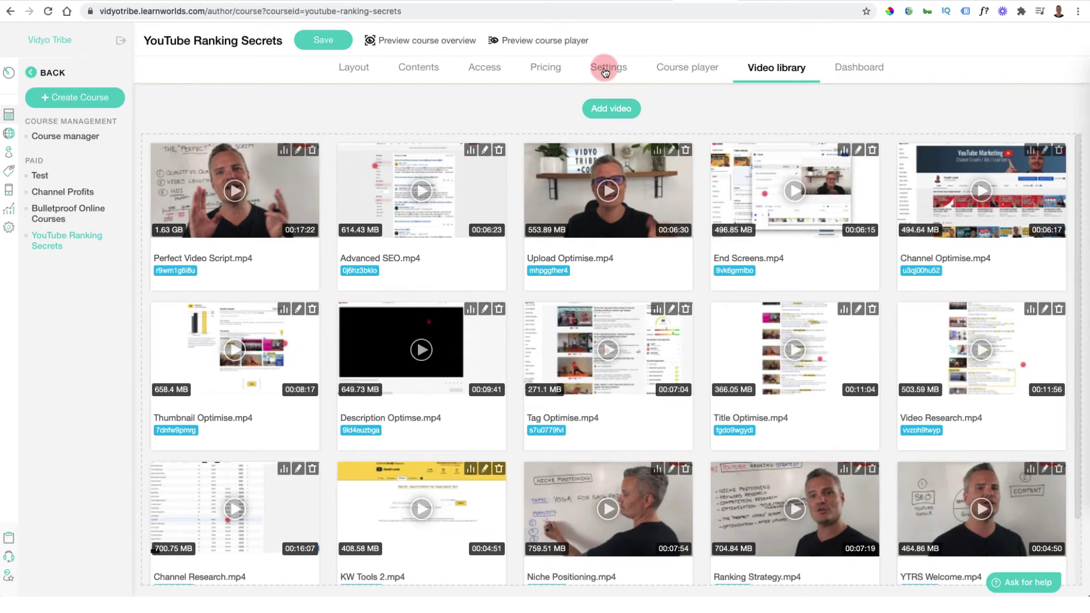
- Check the Layout tab, then edit the video of section 01's Getting Started lesson from Contents
left_click(355, 72)
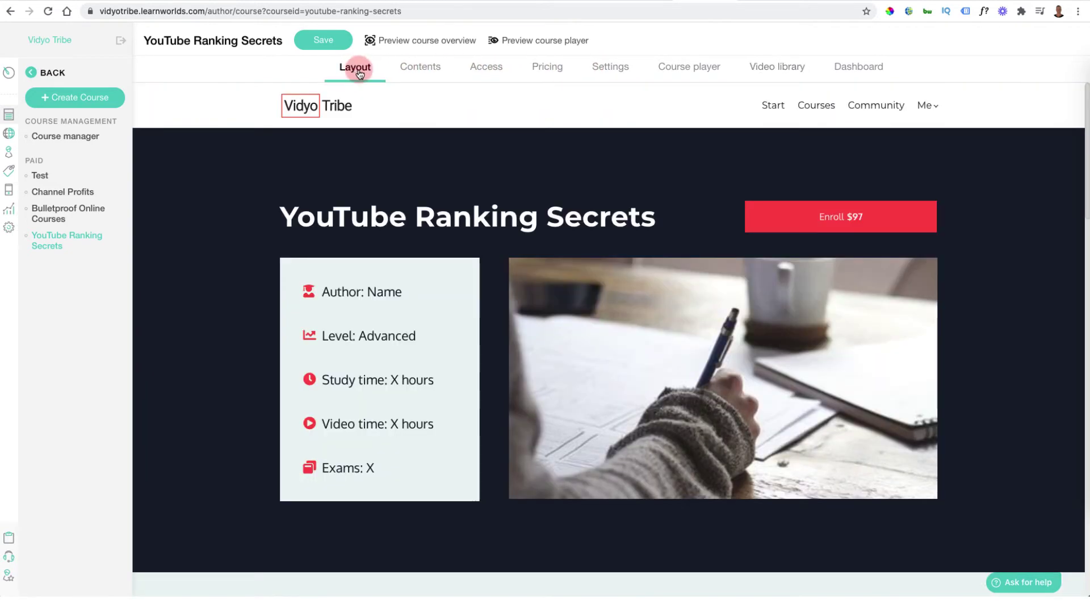
left_click(418, 71)
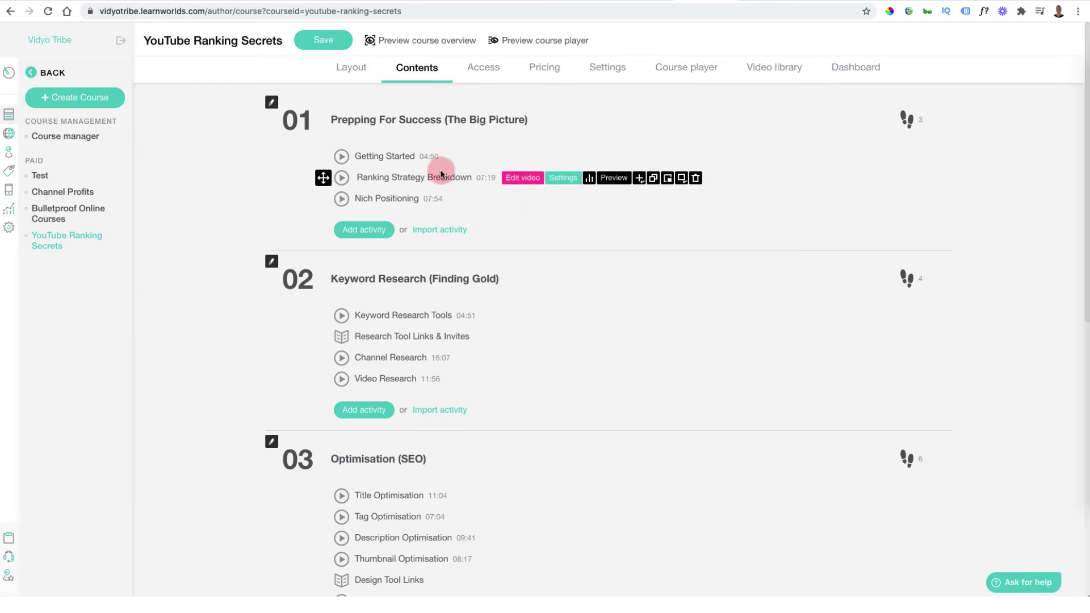
mouse_move(458, 154)
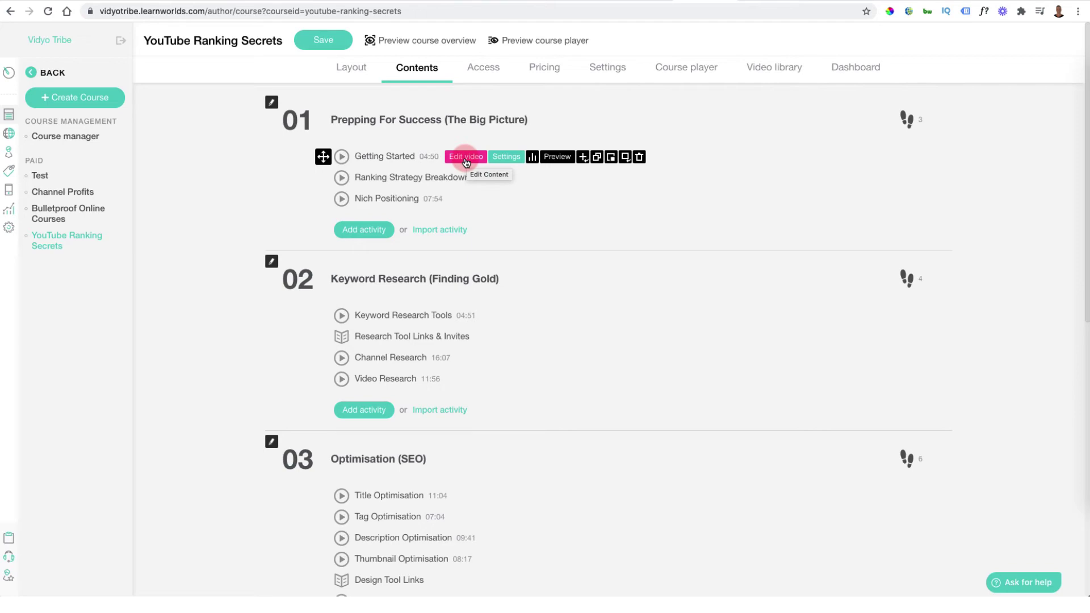
left_click(466, 160)
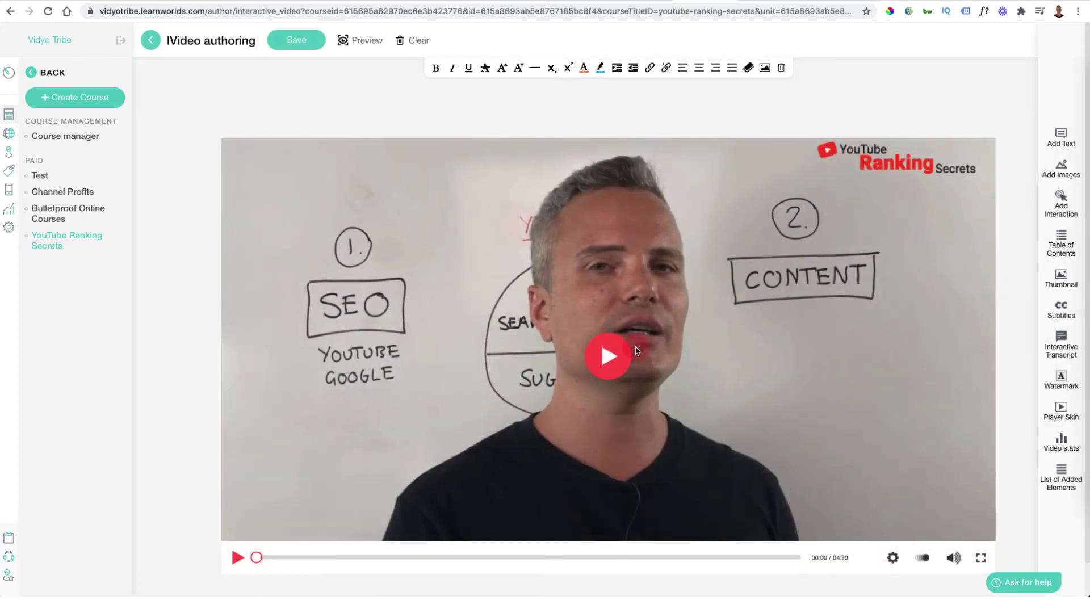
- Browse the text, image and button templates, including lower-third, section title, offer and question sets
left_click(461, 195)
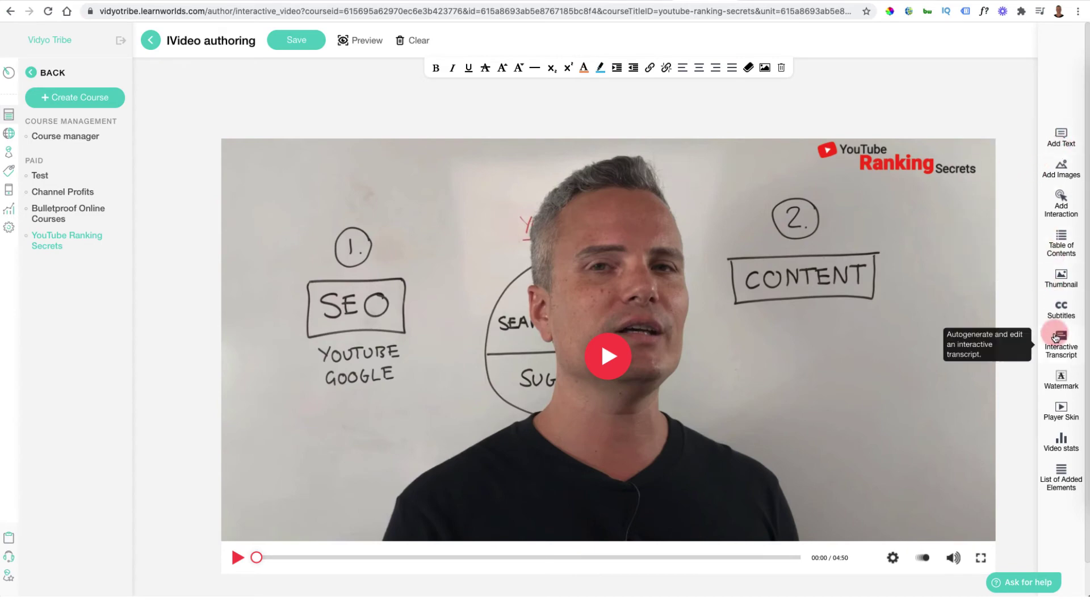
left_click(1066, 138)
left_click(1002, 62)
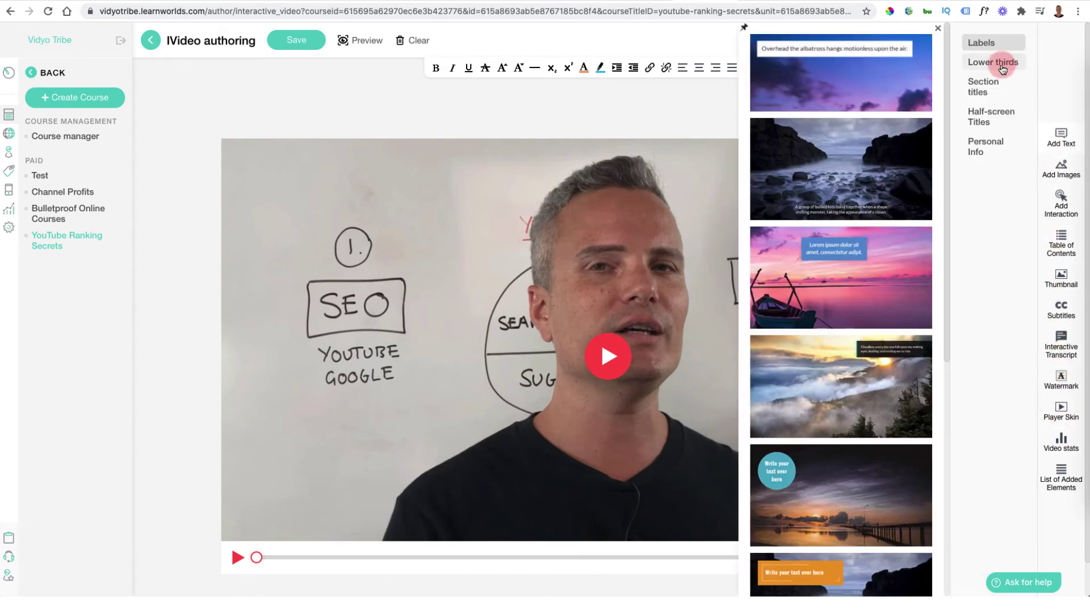
left_click(1001, 89)
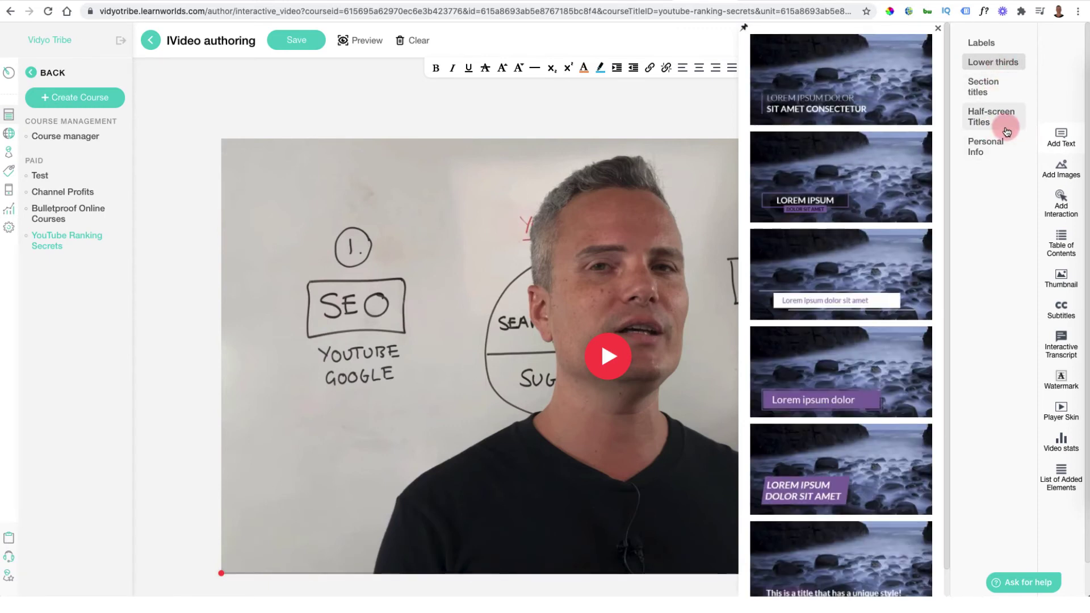
left_click(1063, 174)
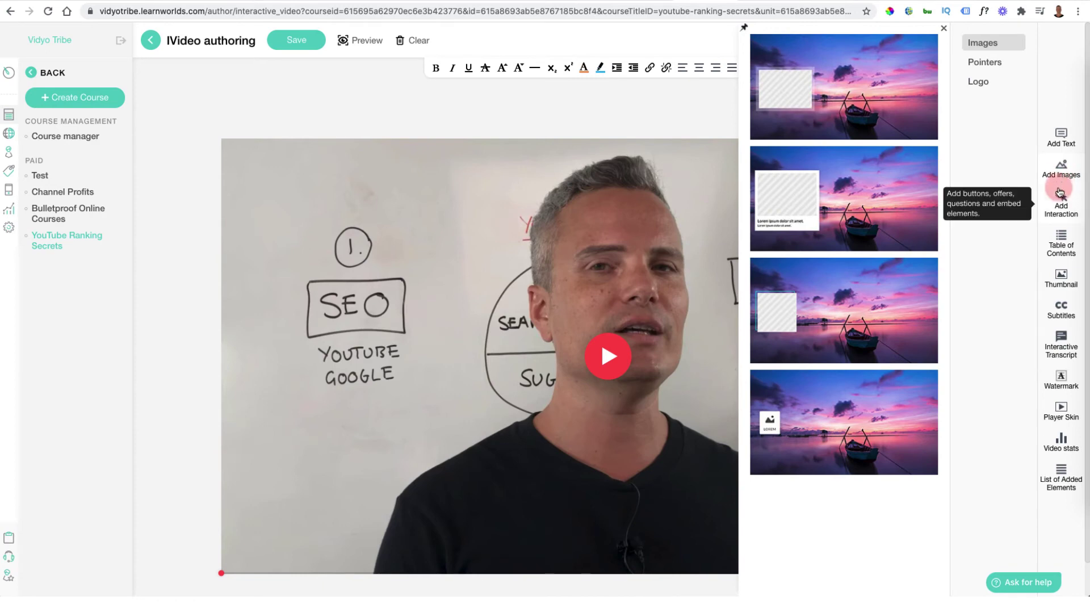
left_click(1061, 199)
left_click(981, 63)
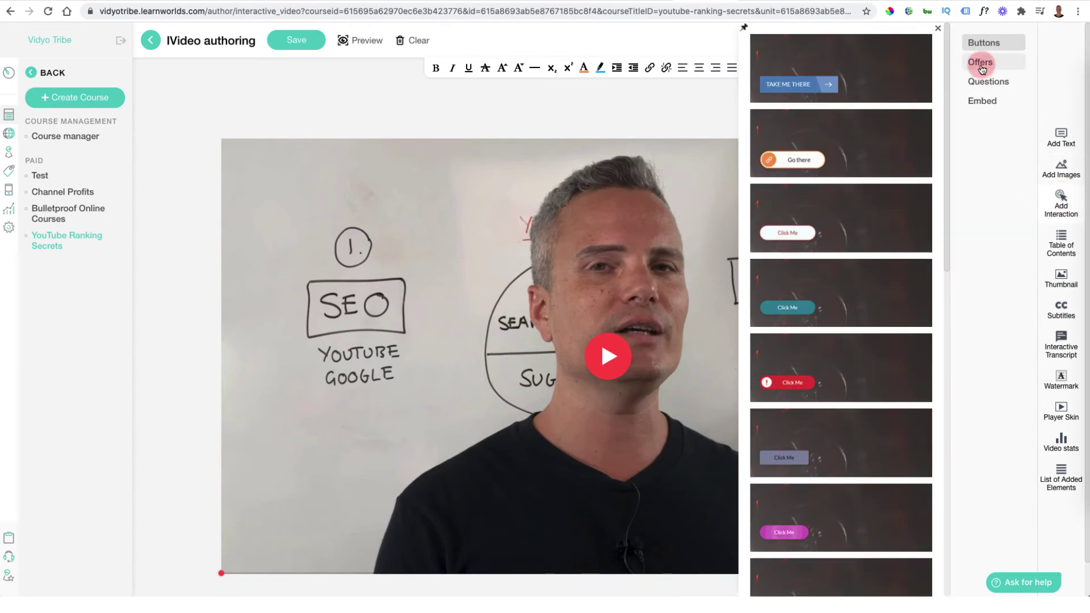
left_click(987, 83)
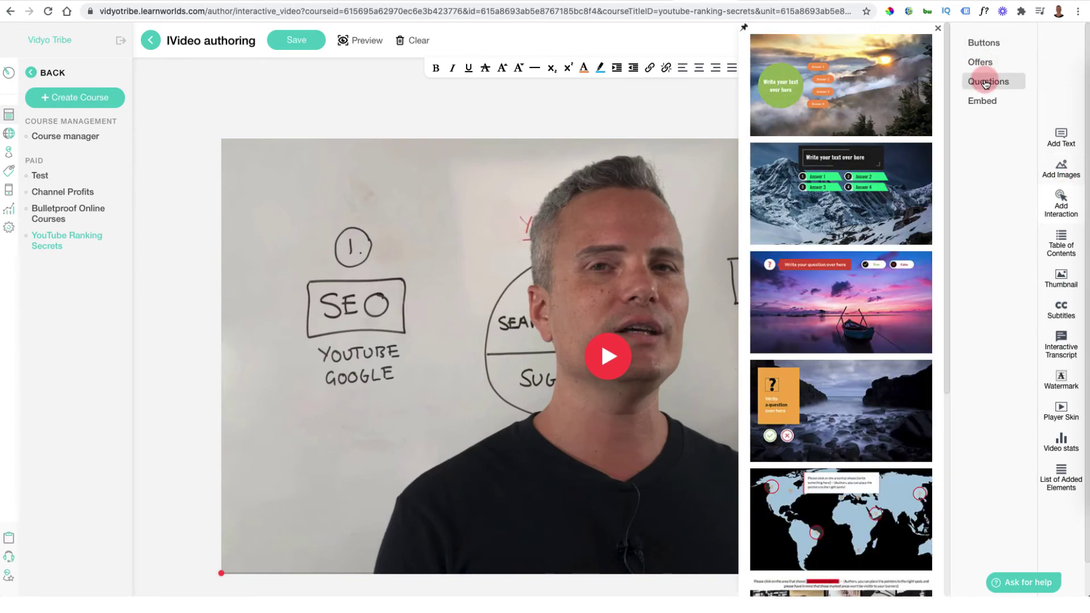
- Review table of contents, player skins and video stats, then view and close the interaction templates
left_click(1061, 240)
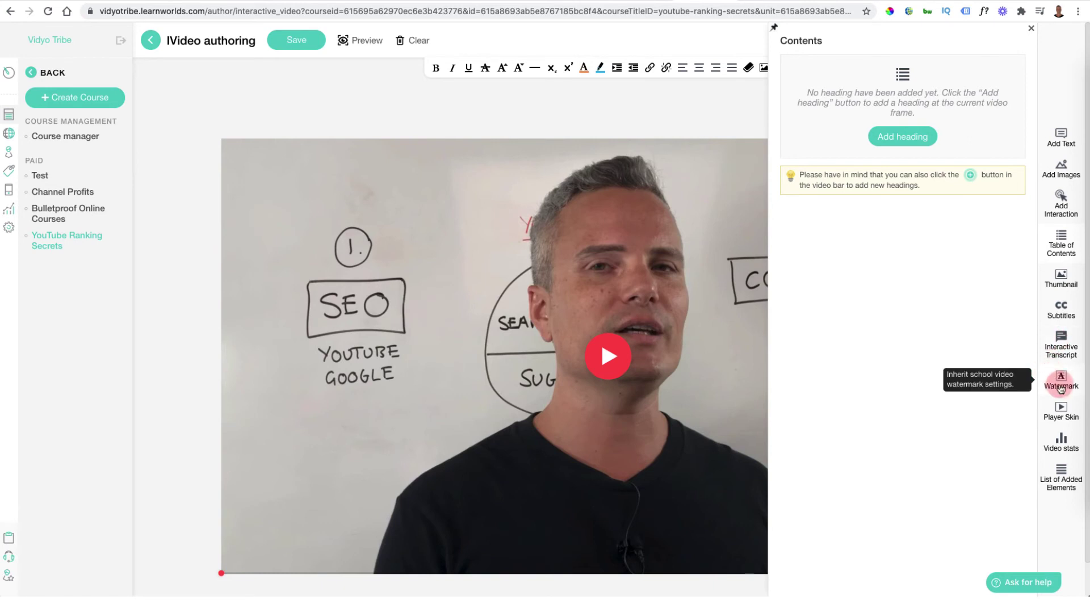
left_click(1061, 408)
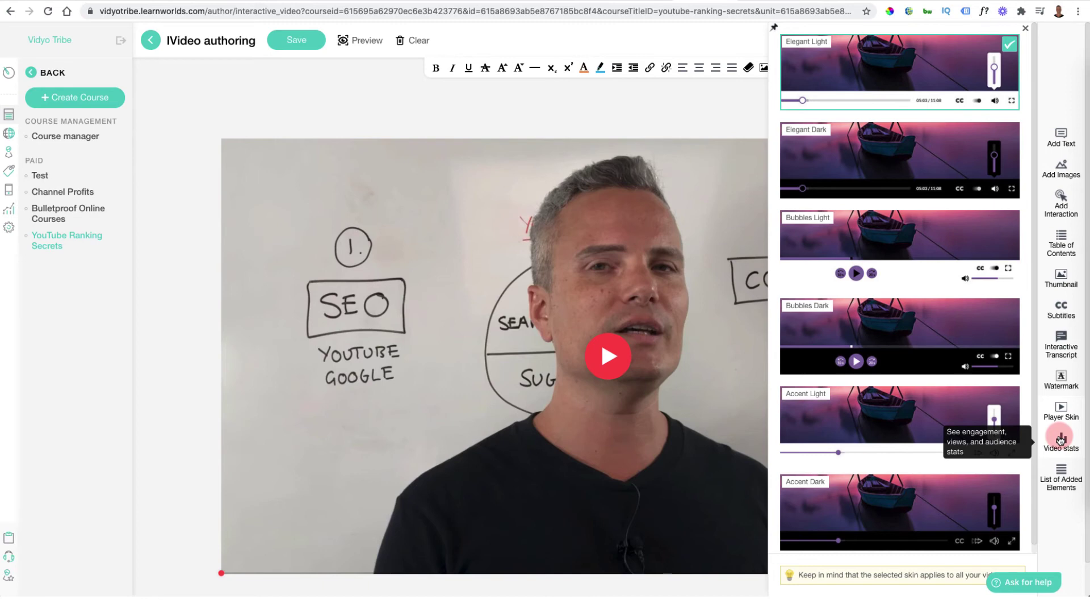
left_click(1061, 440)
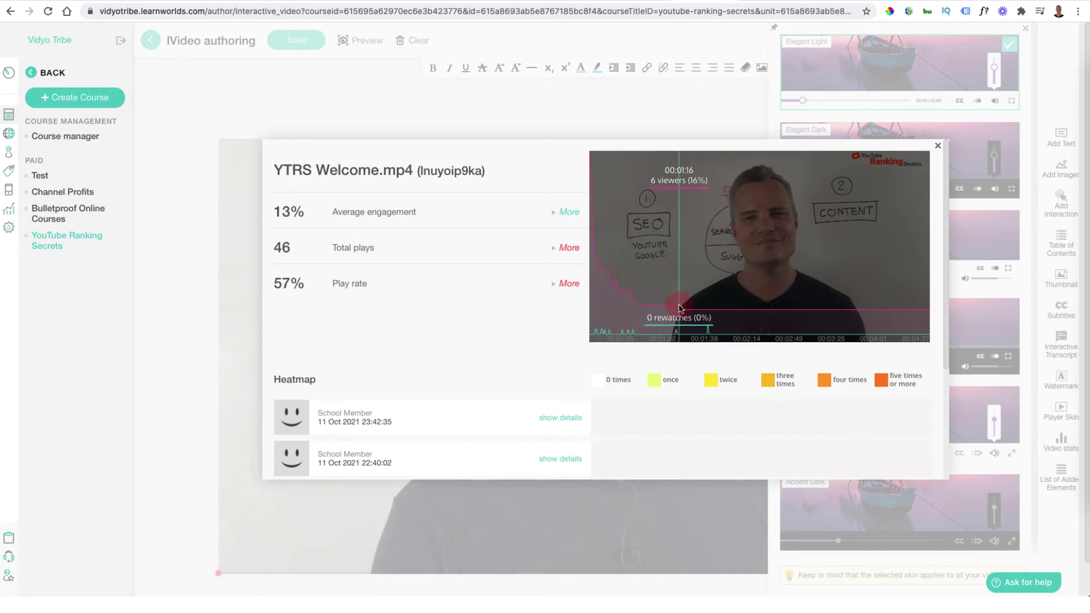
left_click(938, 146)
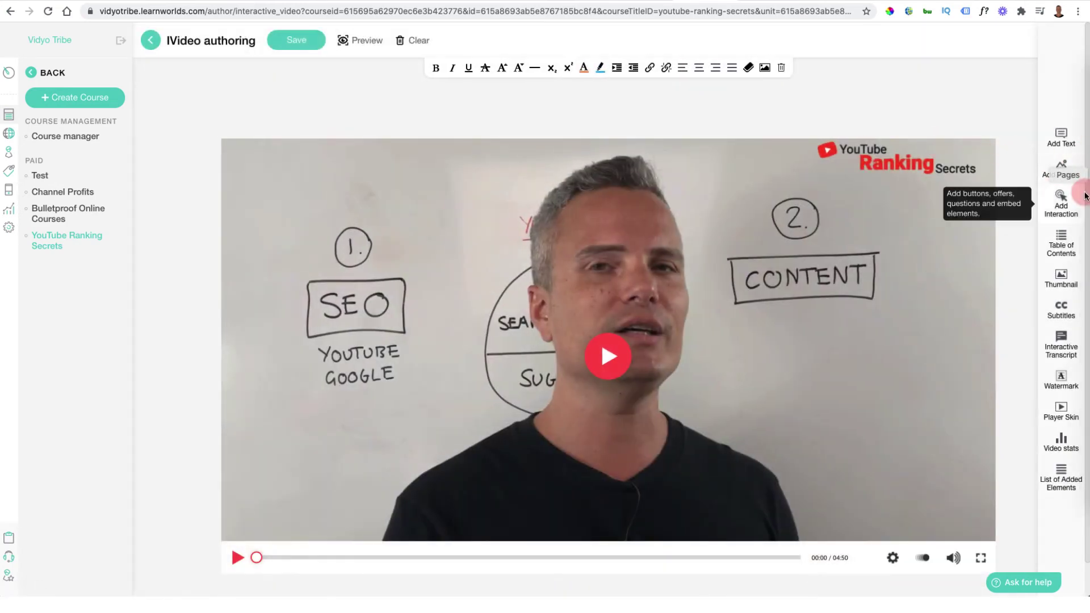
left_click(1066, 206)
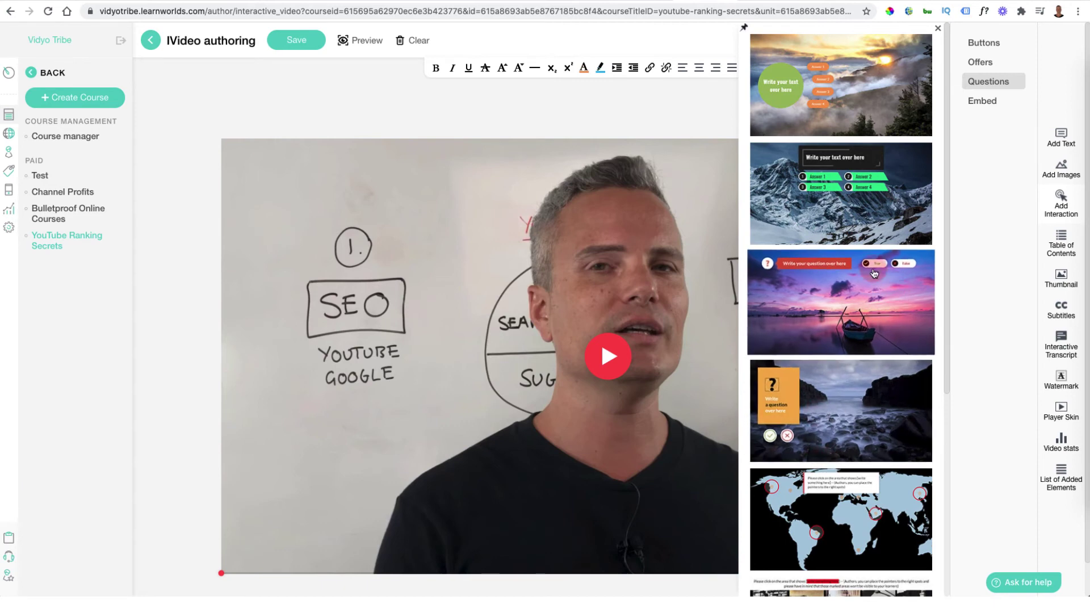
left_click(938, 27)
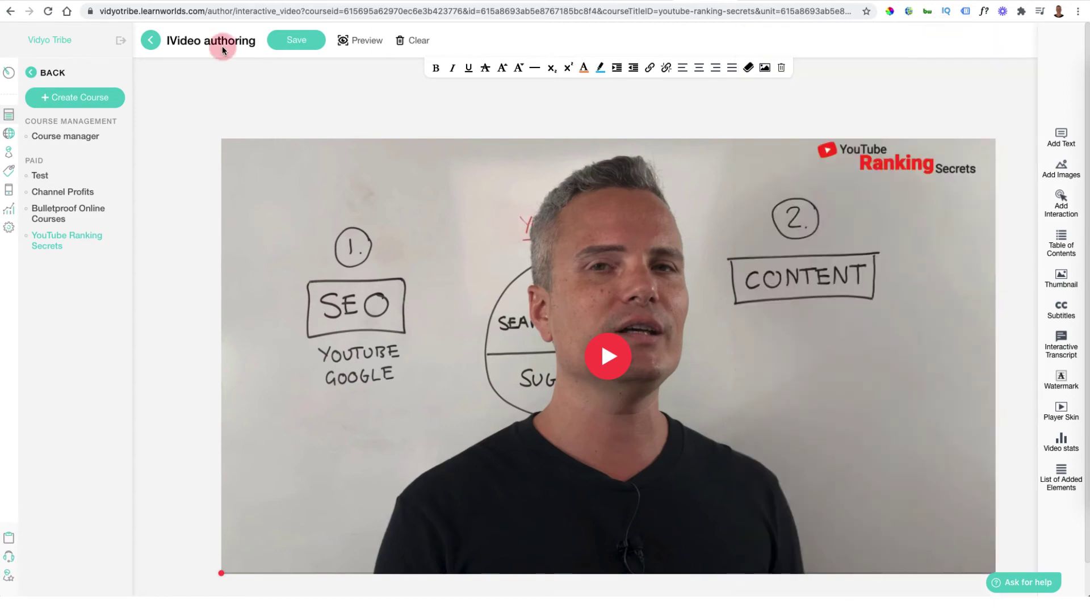
- Return from the video editor to the course, then list all four courses in Course manager
left_click(149, 41)
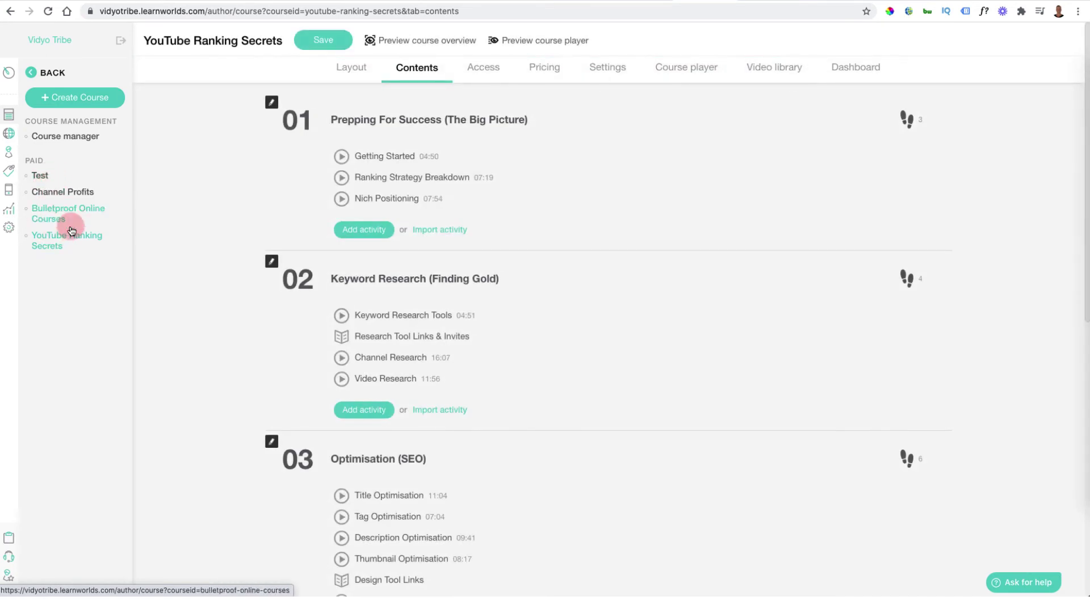
left_click(78, 138)
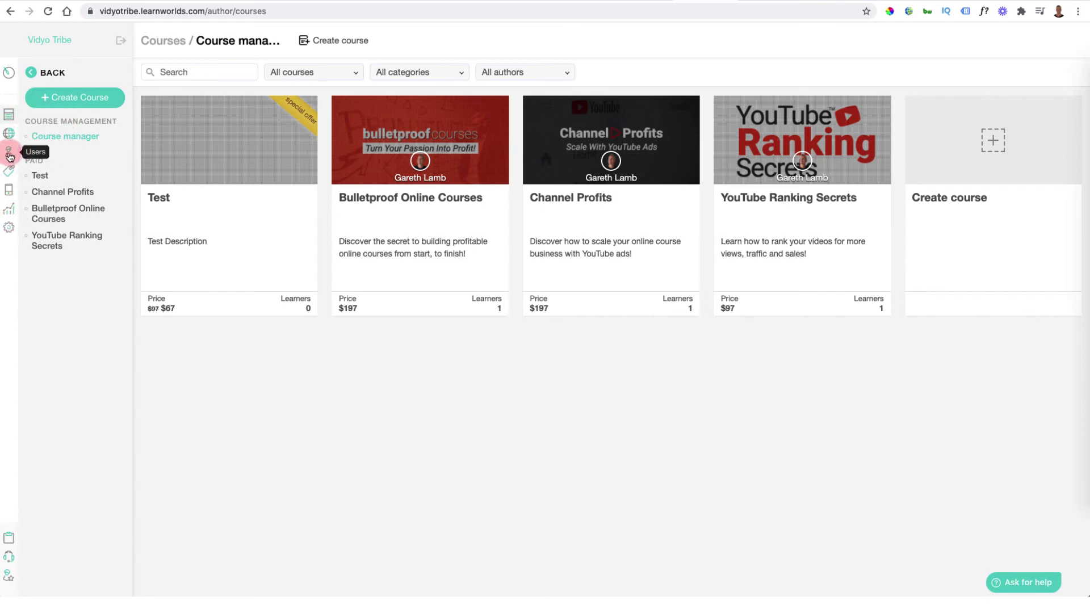
mouse_move(6, 156)
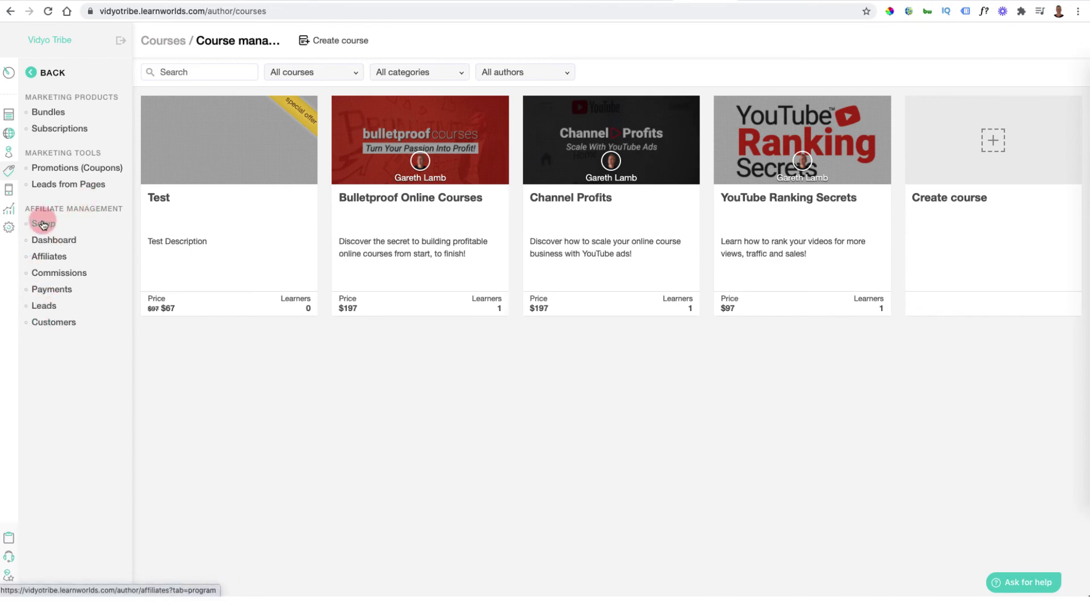
- Show the Mobile App's Customize your App intro with Home, Courses and My activity previews
left_click(14, 195)
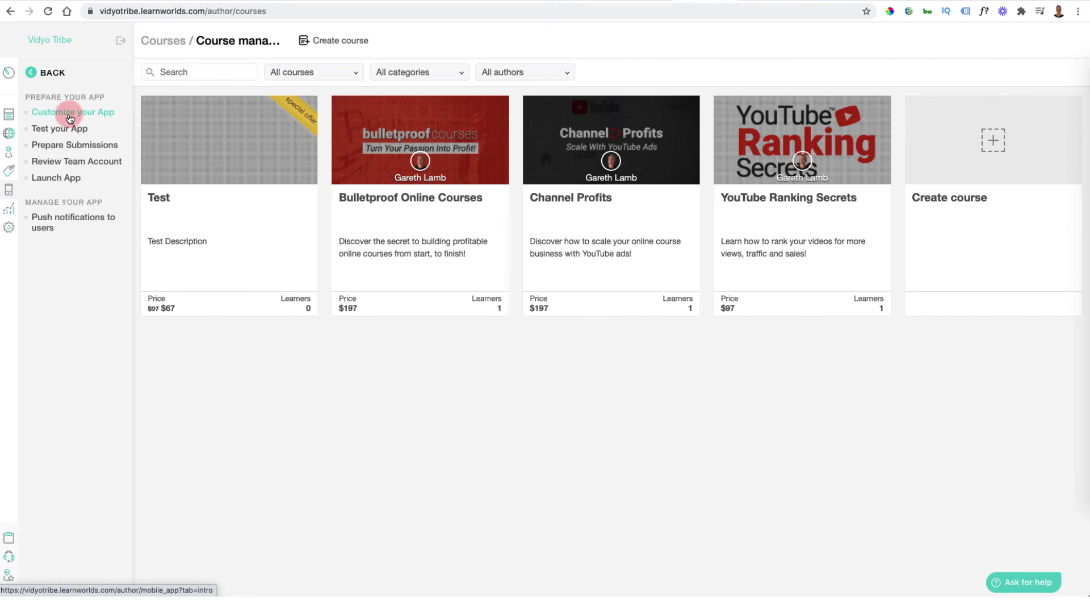
left_click(69, 119)
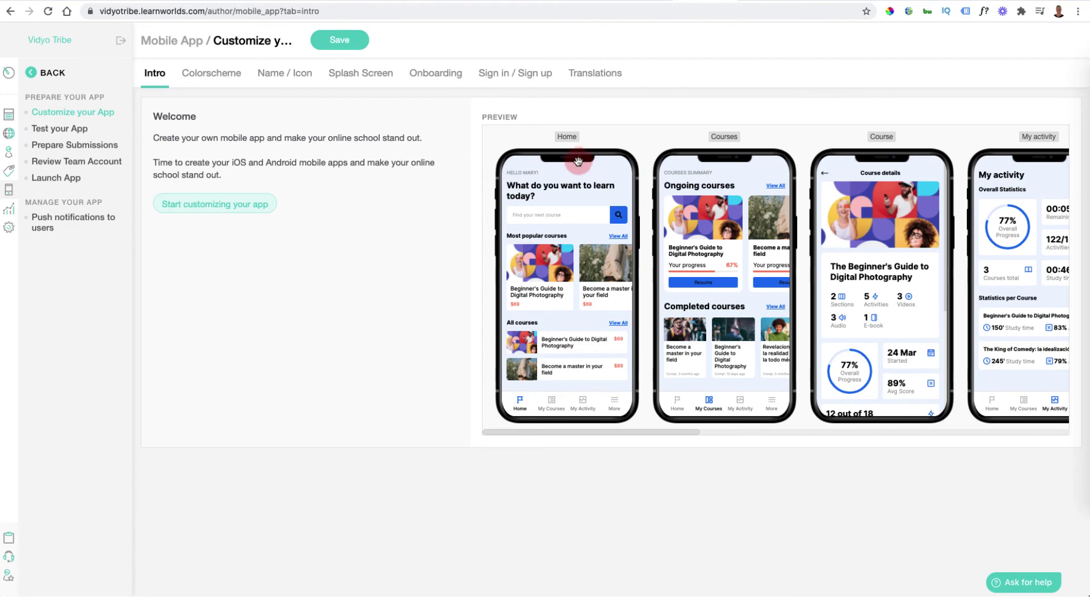
left_click(11, 210)
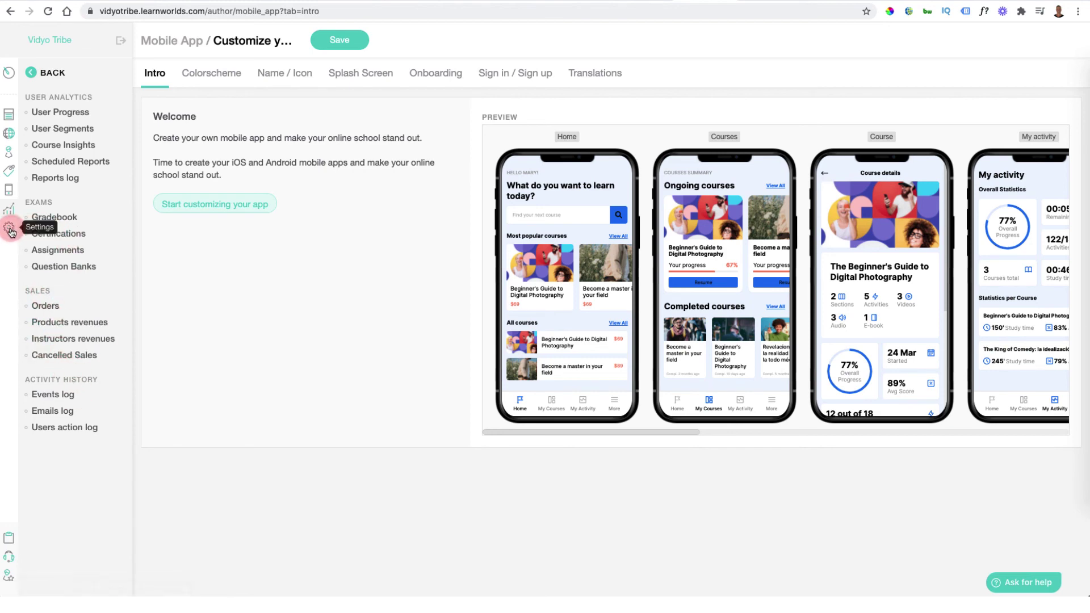
mouse_move(9, 227)
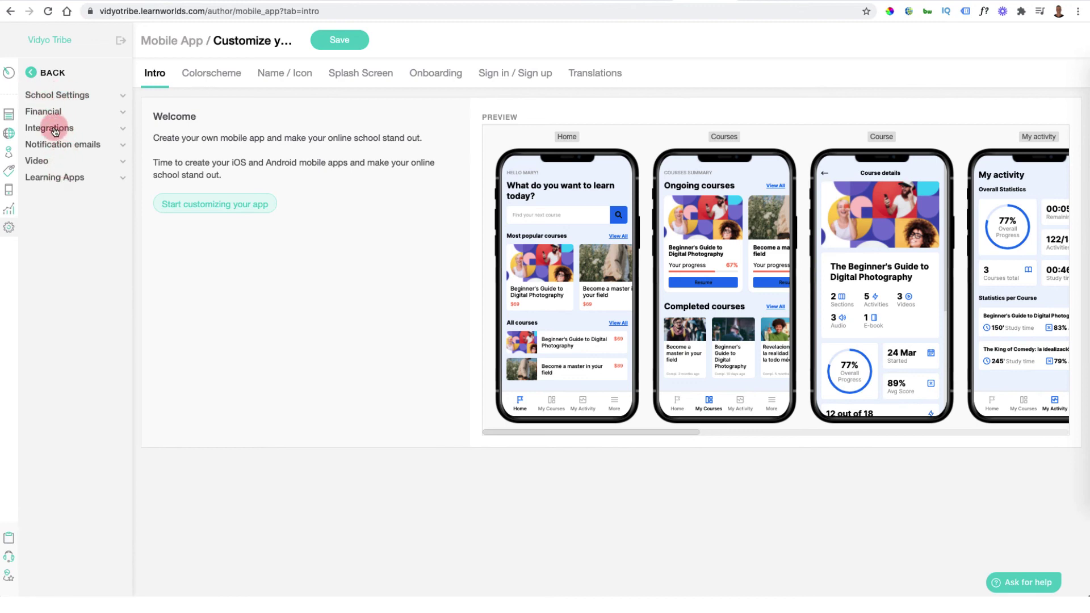
- Expand Integrations, view Email marketing, then show Social proof with its Fomo option
left_click(57, 131)
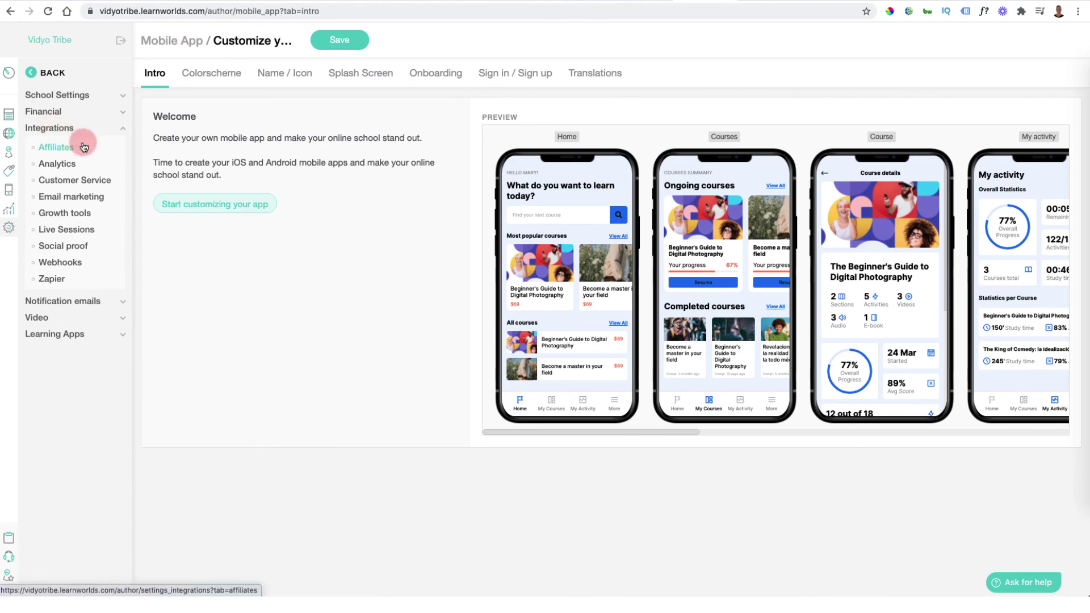
left_click(68, 198)
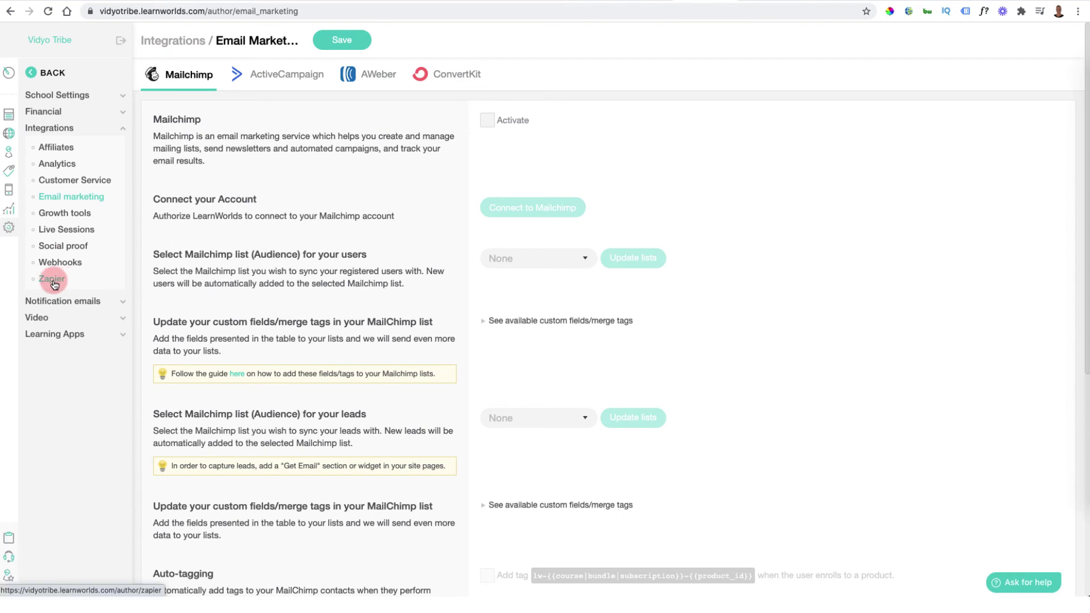
left_click(60, 247)
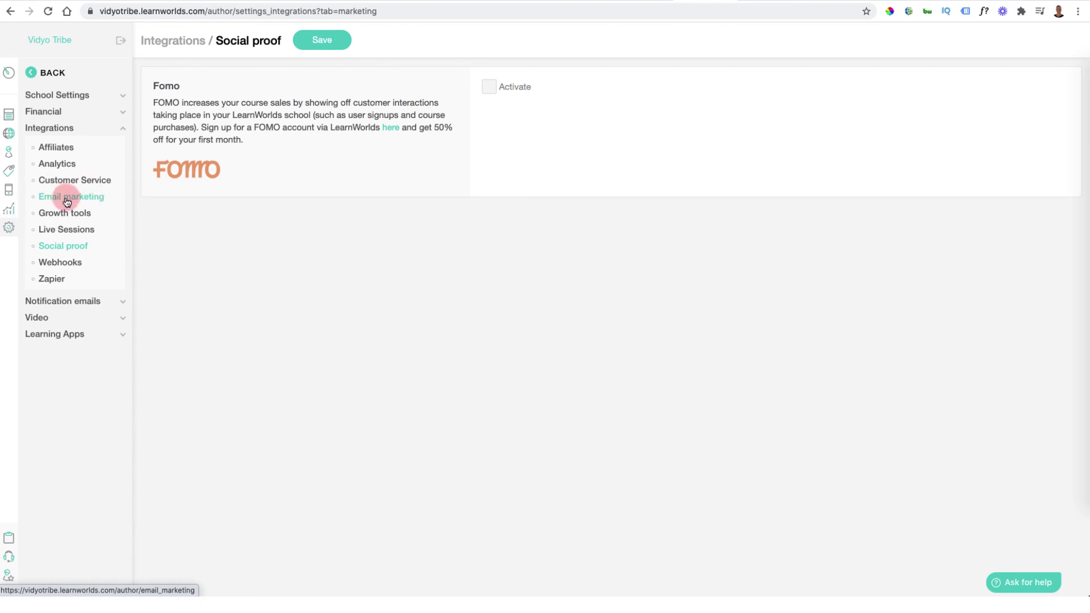
left_click(77, 302)
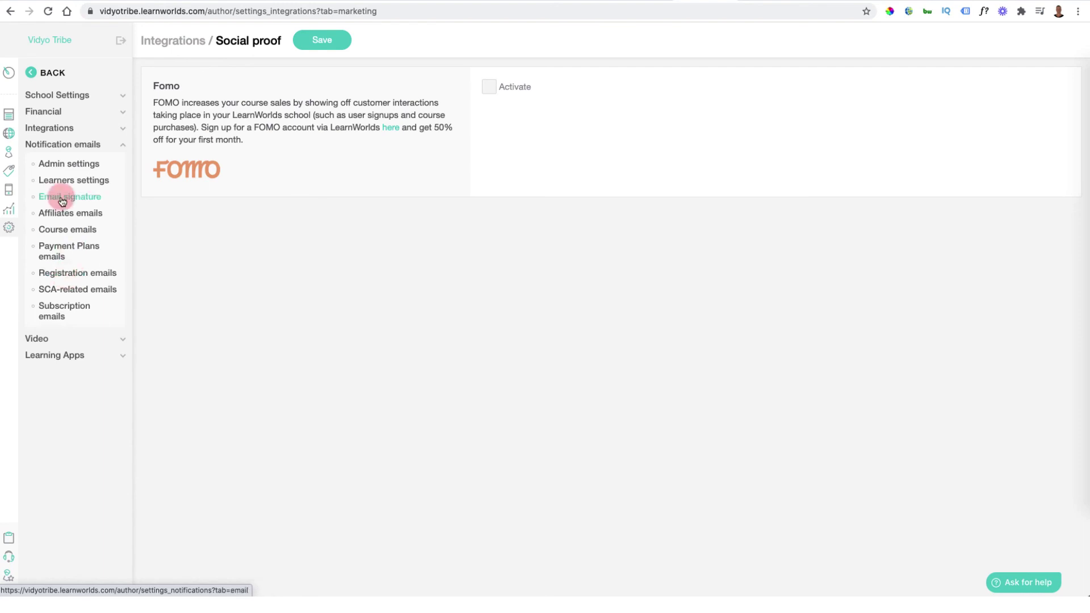
- Show the Learners notification emails down to the course-completion template, expanding Video and Learning Apps
left_click(72, 181)
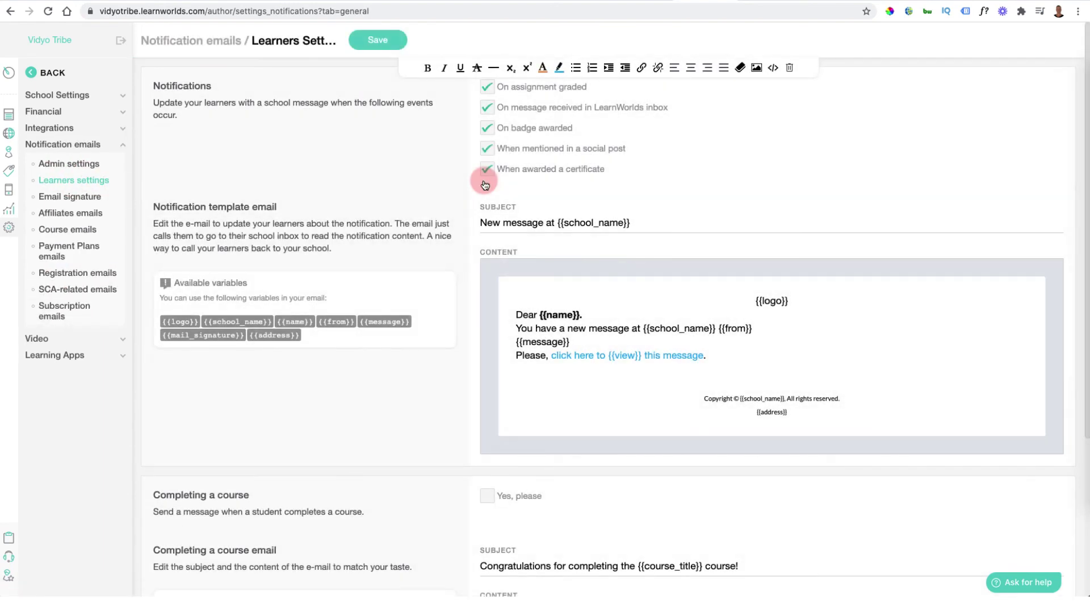
scroll(424, 395, "down", 4)
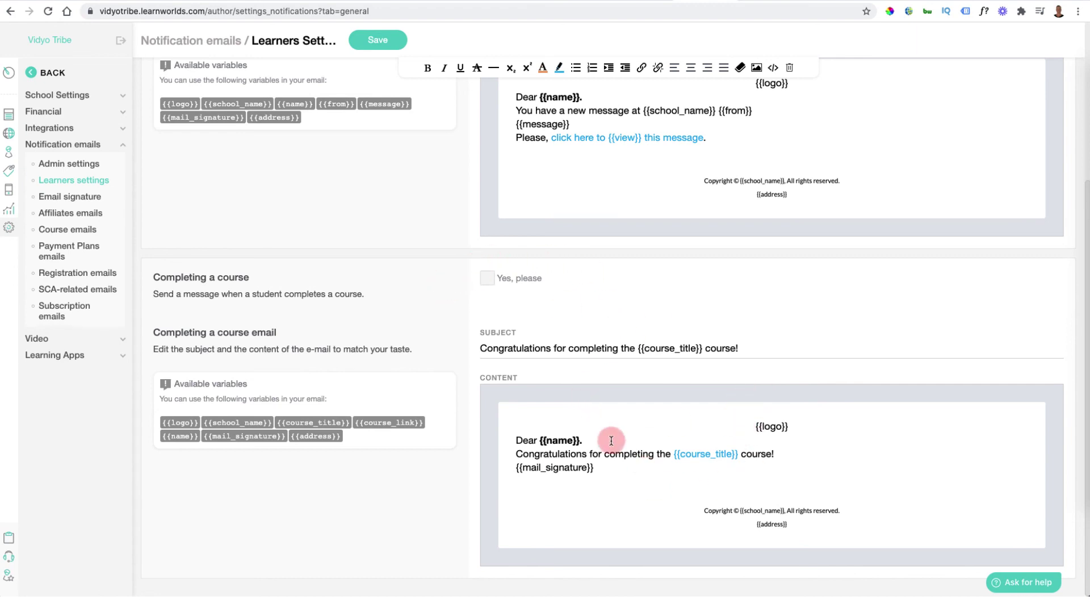
left_click(119, 340)
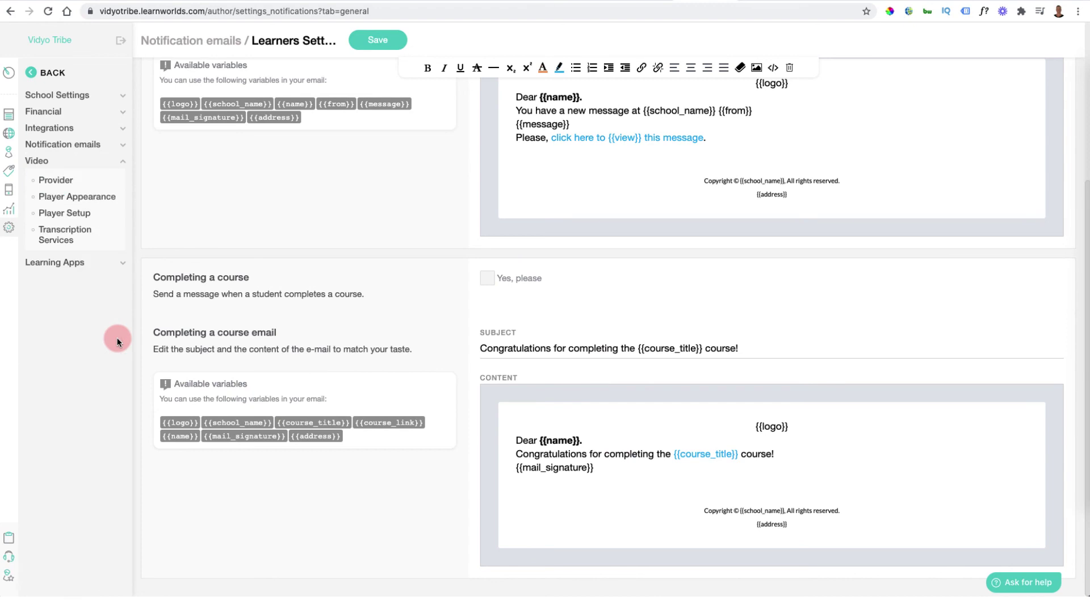
left_click(71, 263)
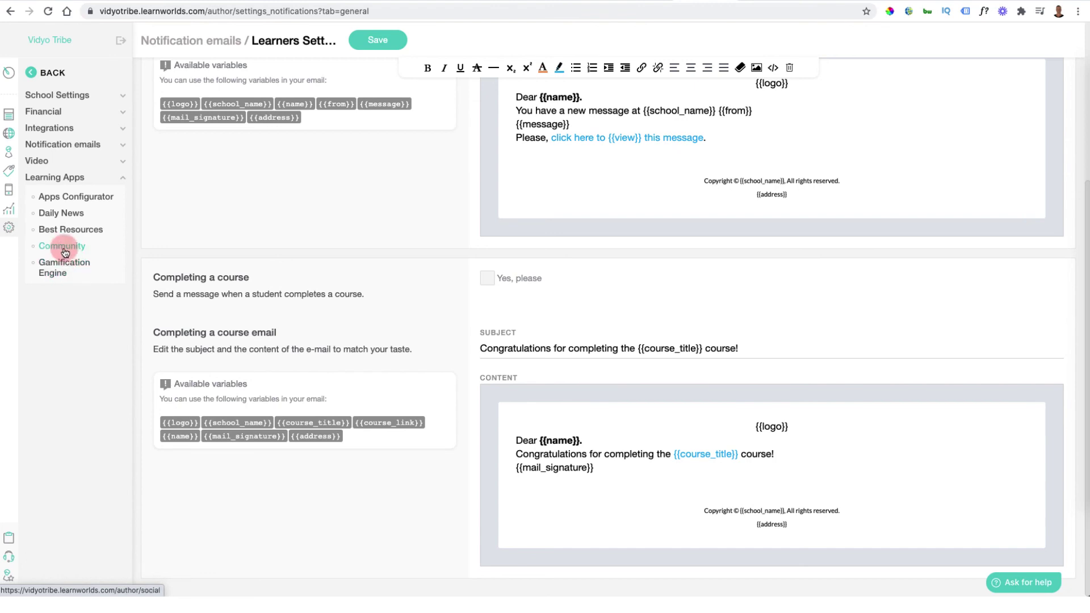
- View the school Community page, preview it as learners see it, then return to the Dashboard
left_click(64, 253)
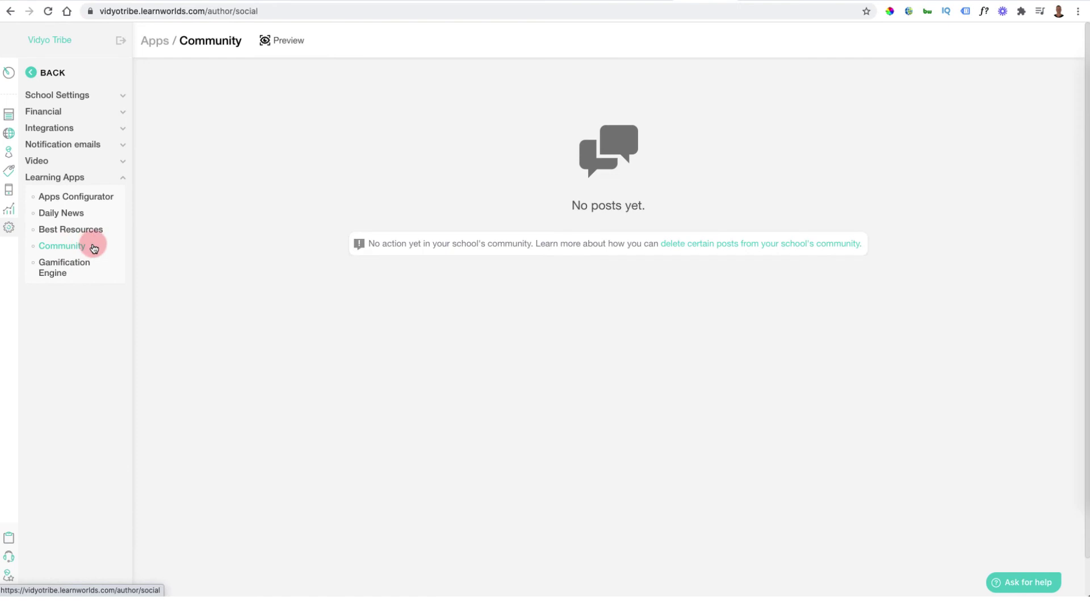
left_click(284, 42)
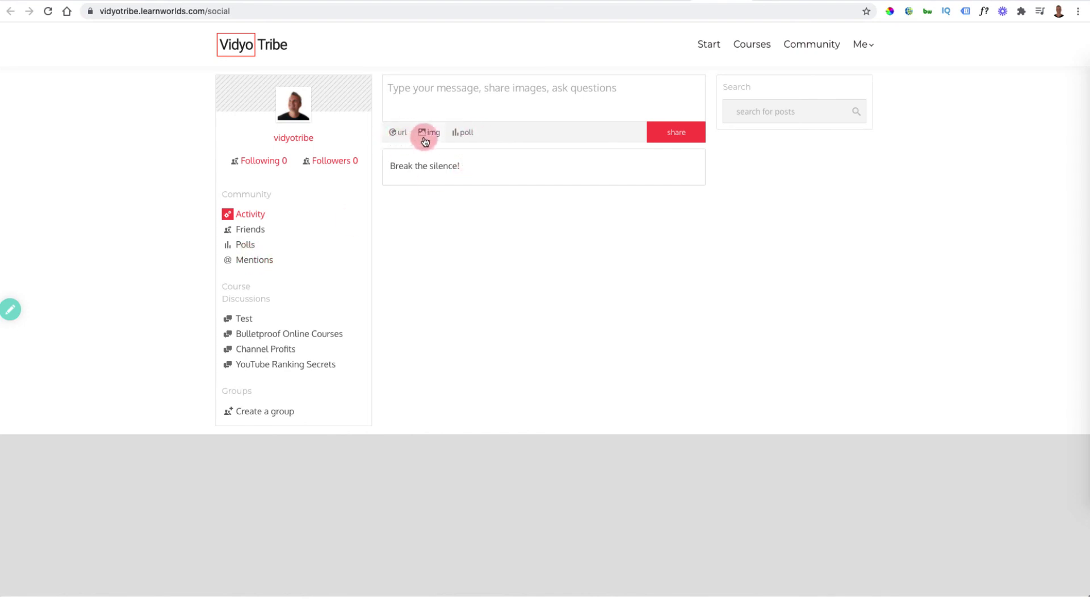
left_click(239, 266)
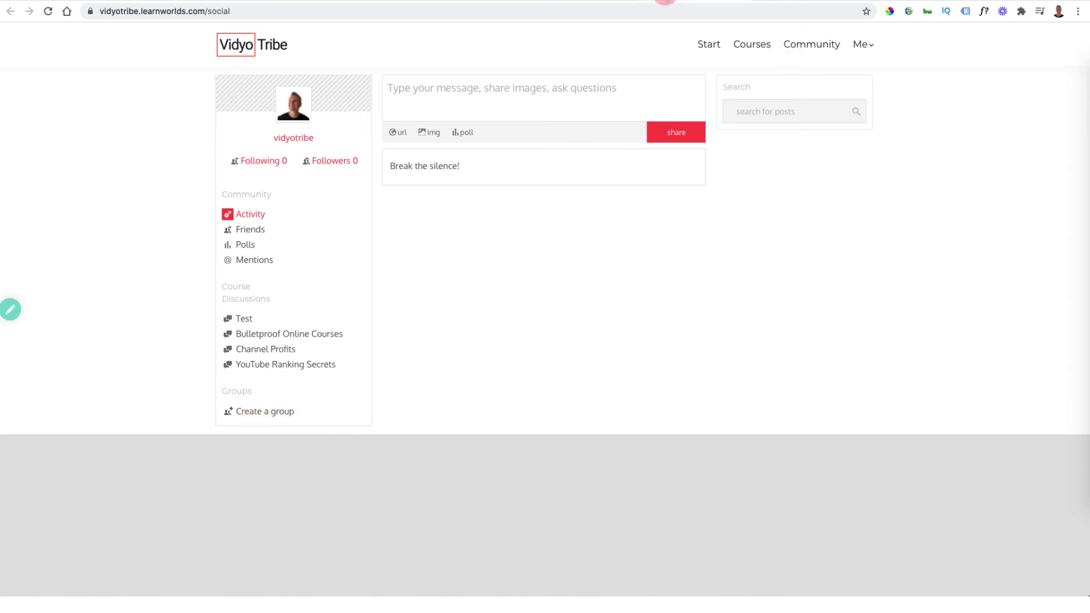
left_click(669, 1)
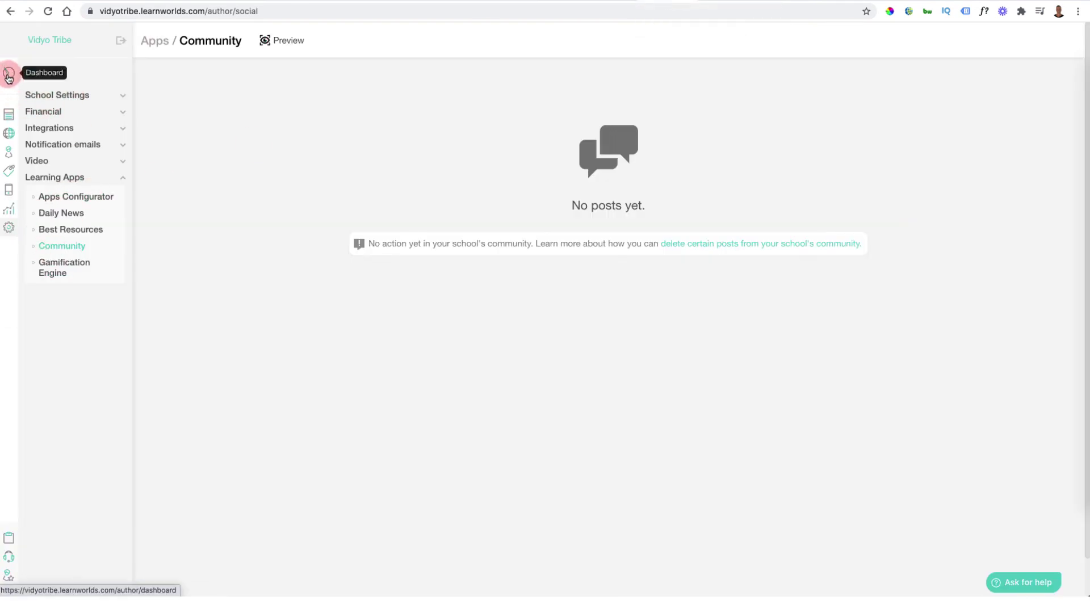
left_click(12, 74)
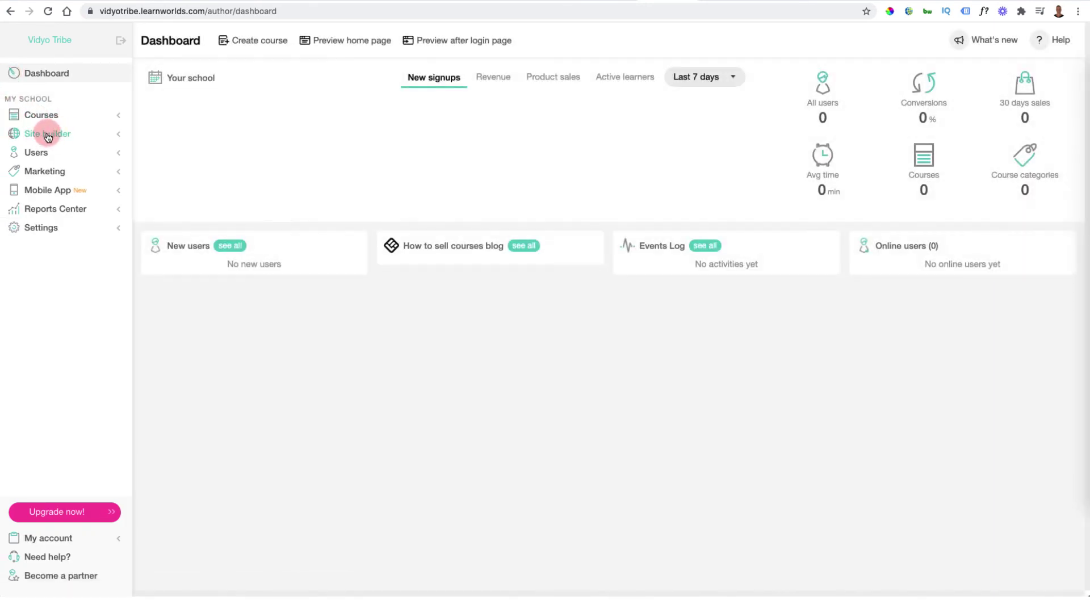